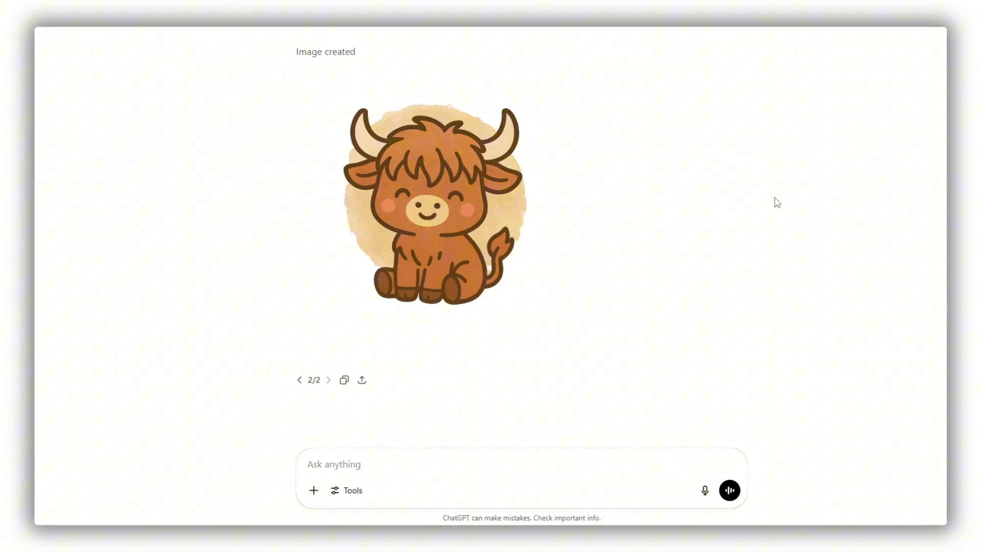
pyautogui.moveTo(526, 210)
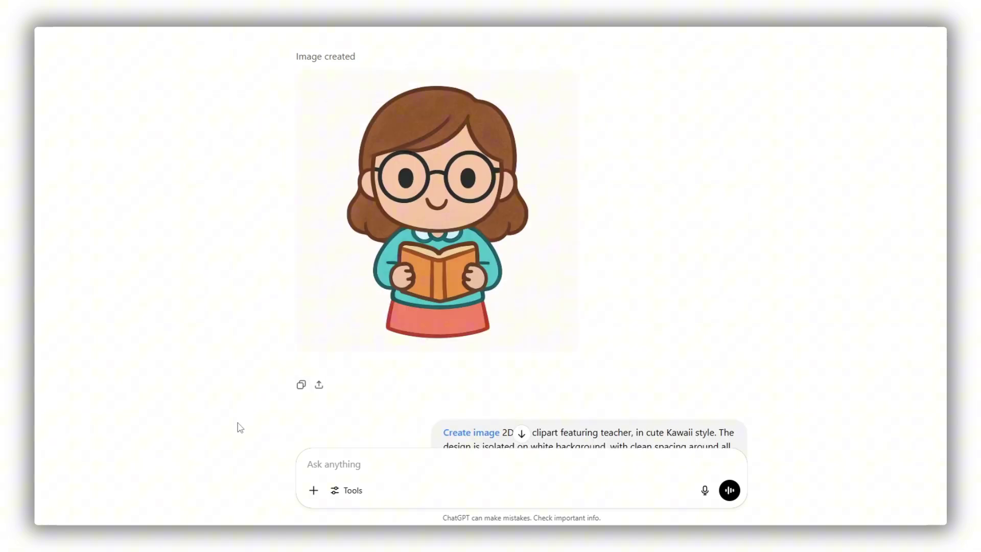
pyautogui.scroll(-9, 240, 427)
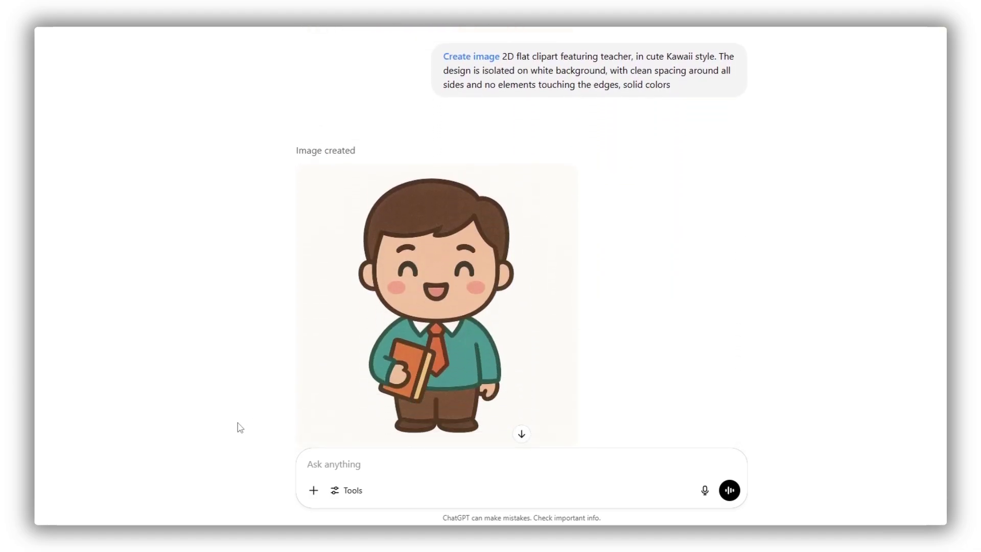
pyautogui.scroll(-9, 240, 427)
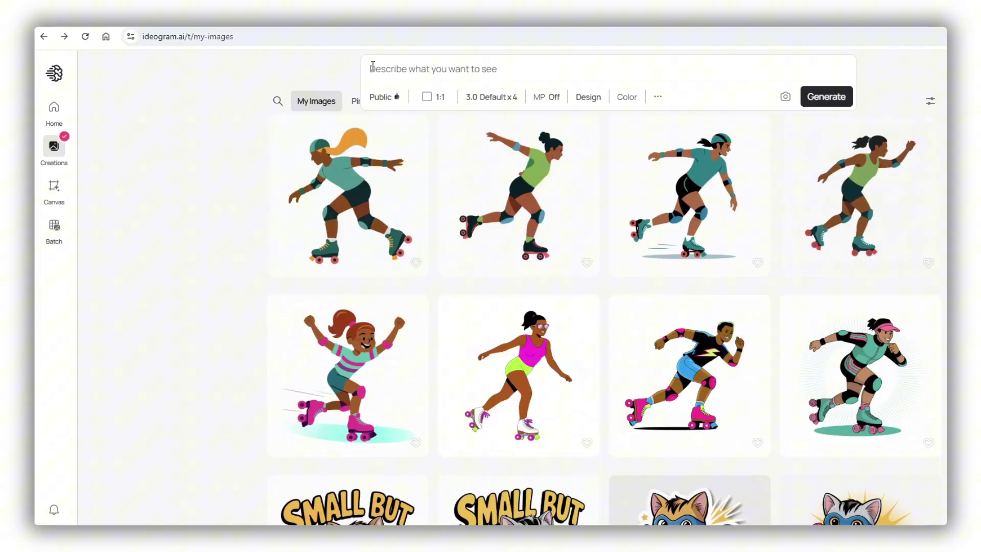
# Step: In Ideogram, generate a minimalistic doodle-style clipart of a vibrant floral border with delicate rainbow butterflies on a clean white background, with Magic Prompt on
pyautogui.click(402, 70)
pyautogui.write('A minimalistic doodle-style clipart showcasing a vibrant floral border adorned with delicate rainbow butterflies. The bright colors of the butterflies contrast beautifully with the floral elements, creating a cheerful and whimsical vibe. The design is isolated on a clean white background, ensuring ample spacing around all sides with no elements touching the edges.')
pyautogui.click(547, 138)
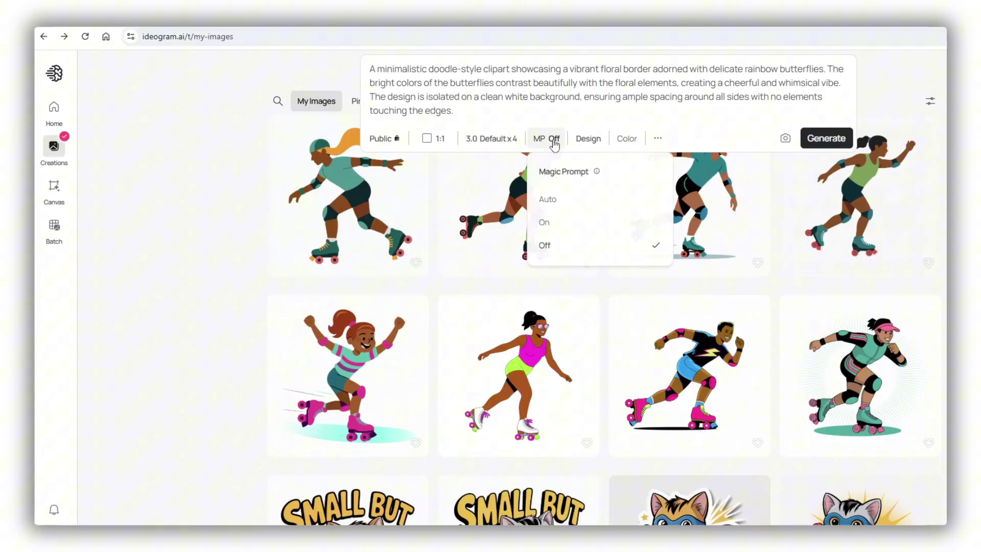
pyautogui.click(557, 222)
pyautogui.click(828, 143)
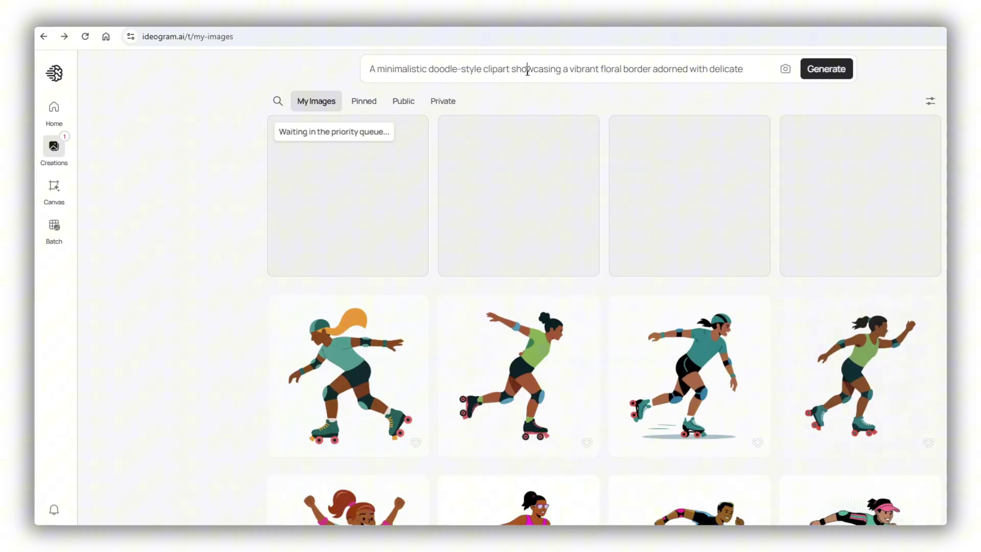
# Step: Generate the same floral border prompt with Magic Prompt off and open the style options for the prompt
pyautogui.click(547, 139)
pyautogui.click(577, 248)
pyautogui.click(818, 139)
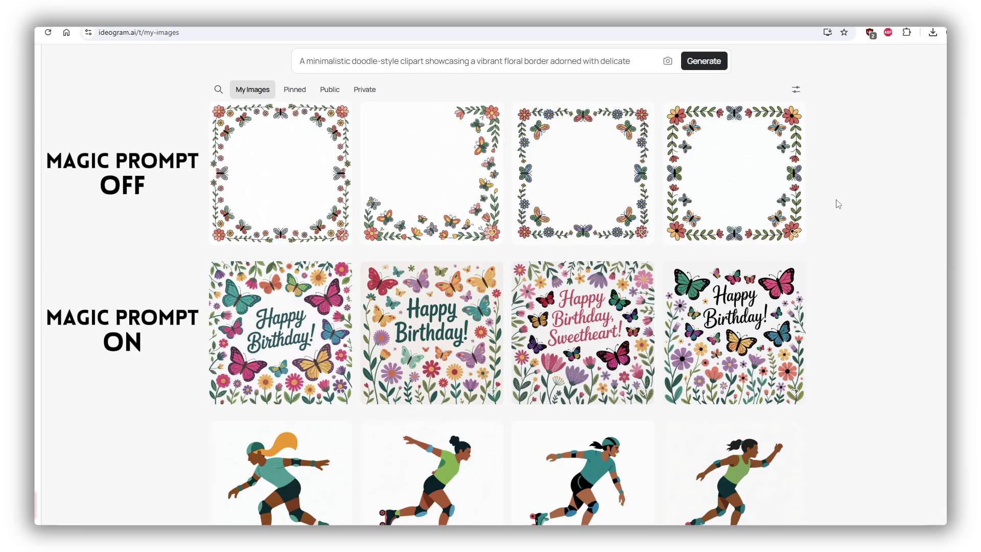
pyautogui.click(594, 65)
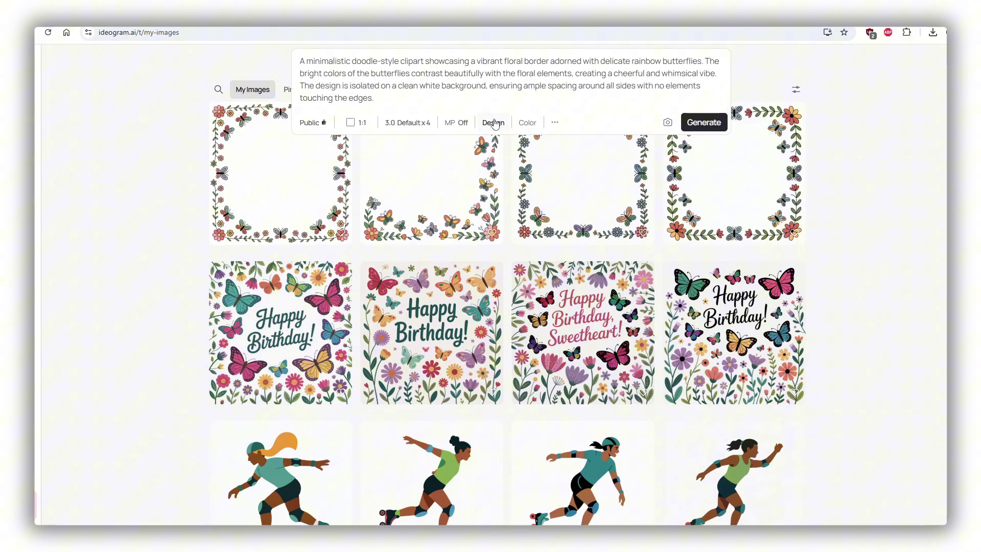
pyautogui.click(493, 122)
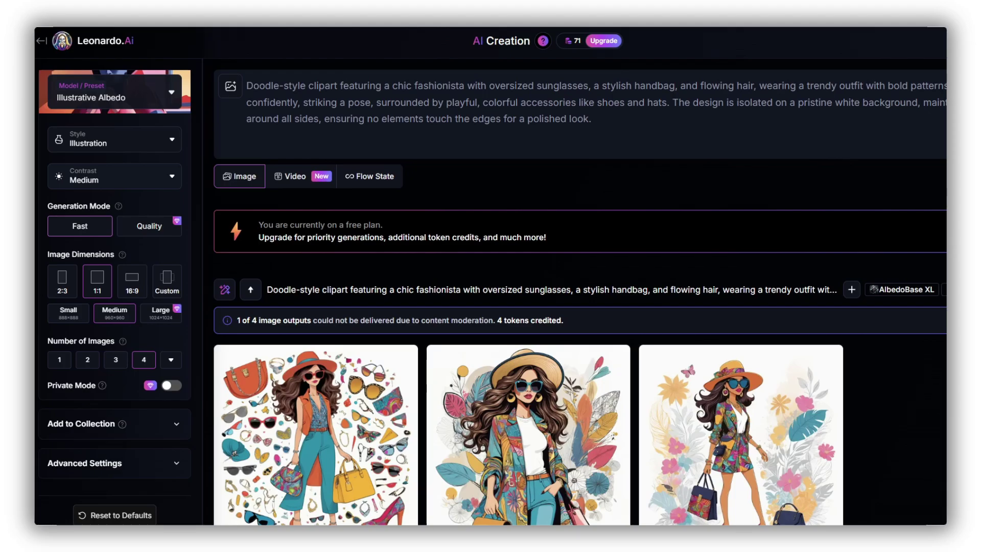
# Step: In Leonardo.Ai, look over the available models and presets and compare the earlier fashionista clipart generations by model
pyautogui.click(166, 100)
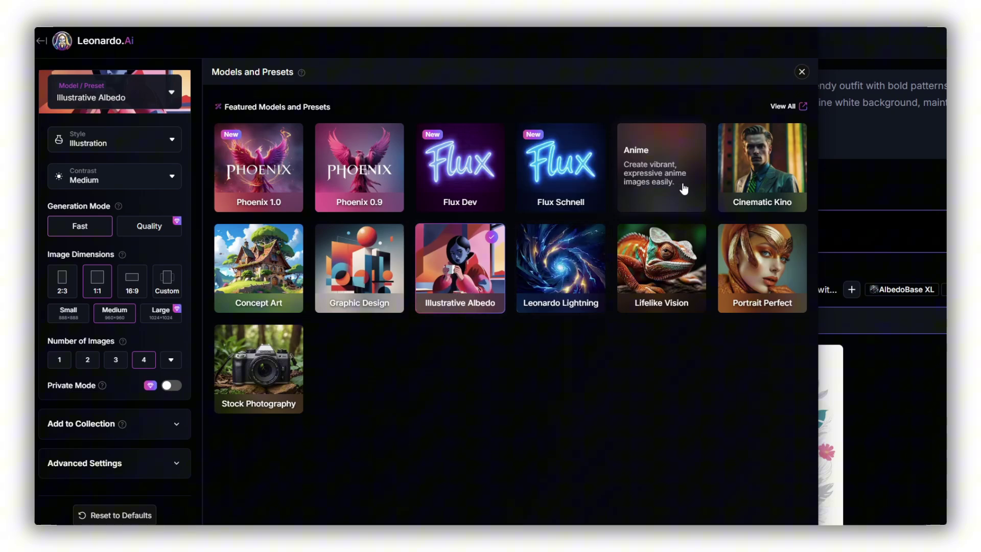
pyautogui.click(884, 382)
pyautogui.scroll(-6, 904, 378)
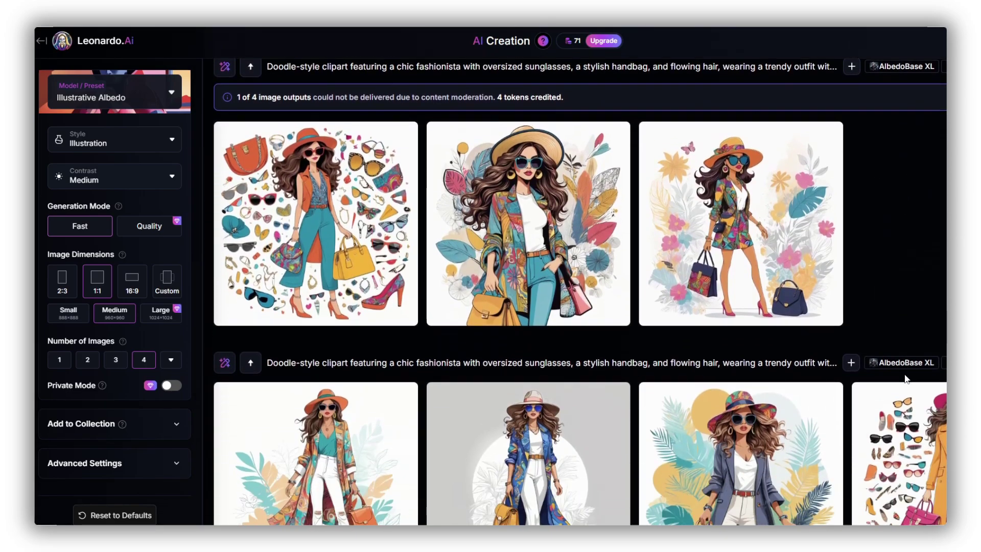
pyautogui.scroll(-15, 906, 378)
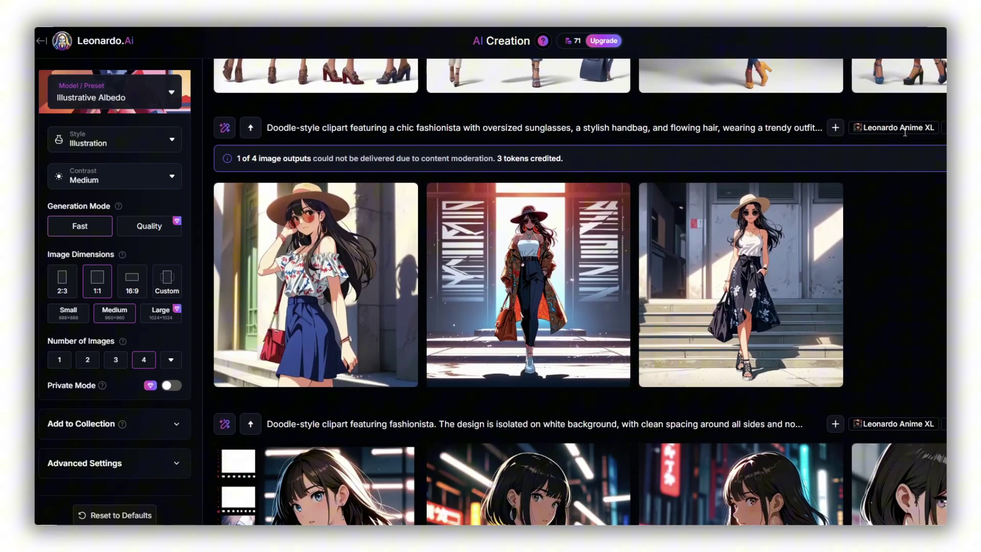
pyautogui.scroll(-3, 929, 224)
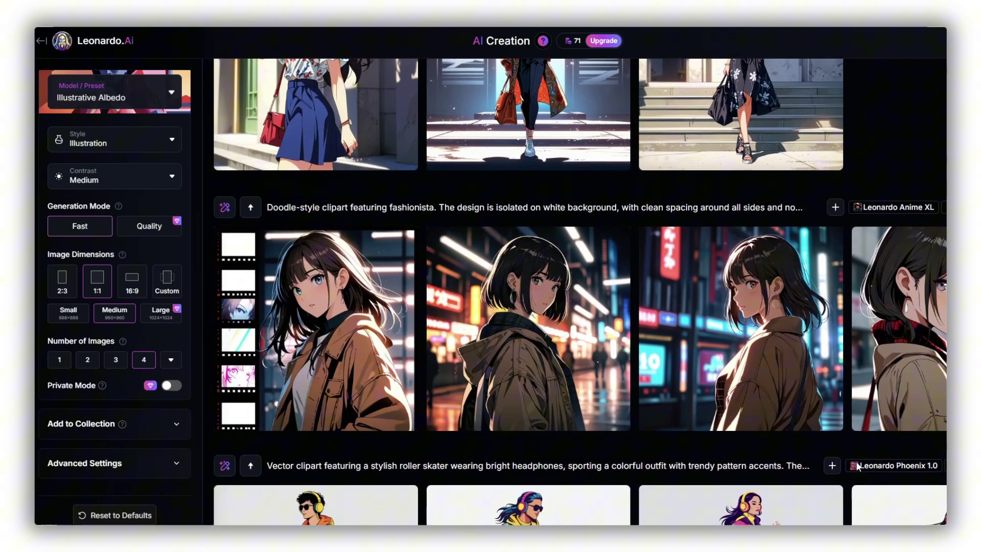
pyautogui.scroll(-3, 858, 466)
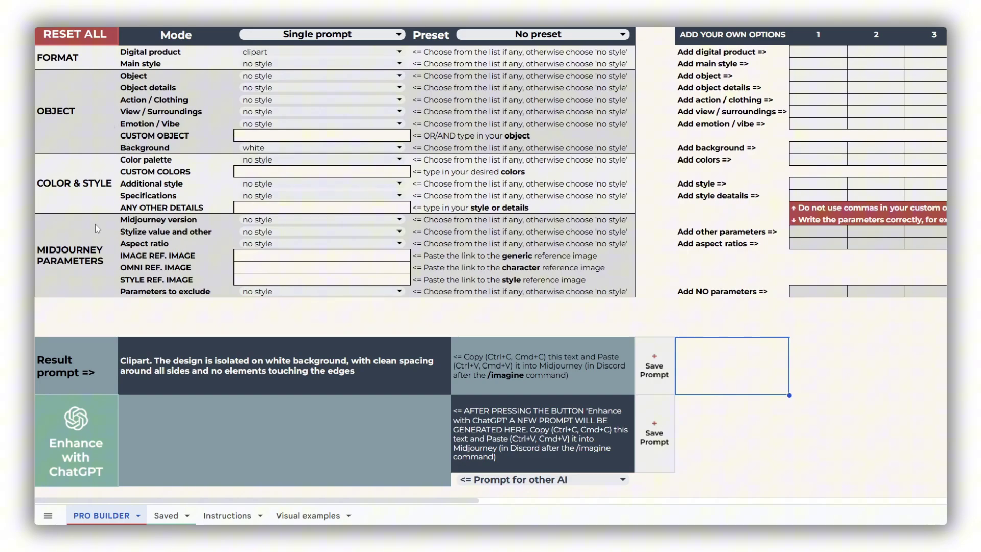
# Step: In the prompt builder spreadsheet, try 2D flat as the main style with girl as the object, and reset all options
pyautogui.click(132, 198)
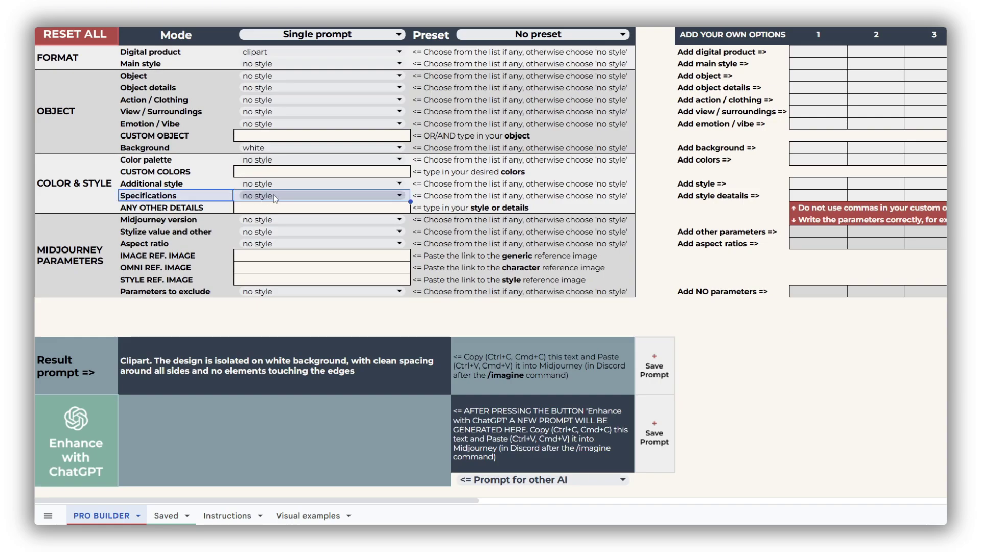
pyautogui.click(299, 66)
pyautogui.click(256, 117)
pyautogui.click(299, 76)
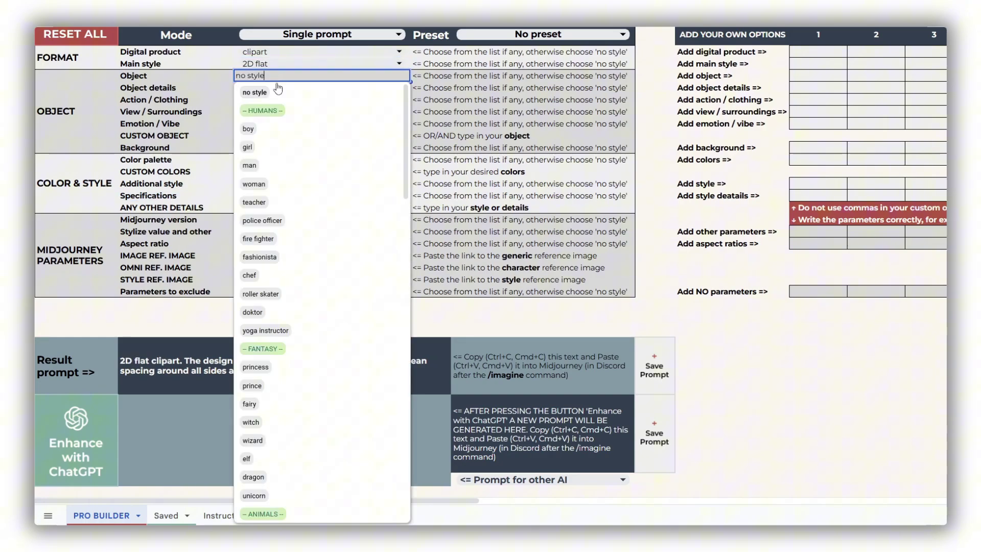
pyautogui.click(286, 145)
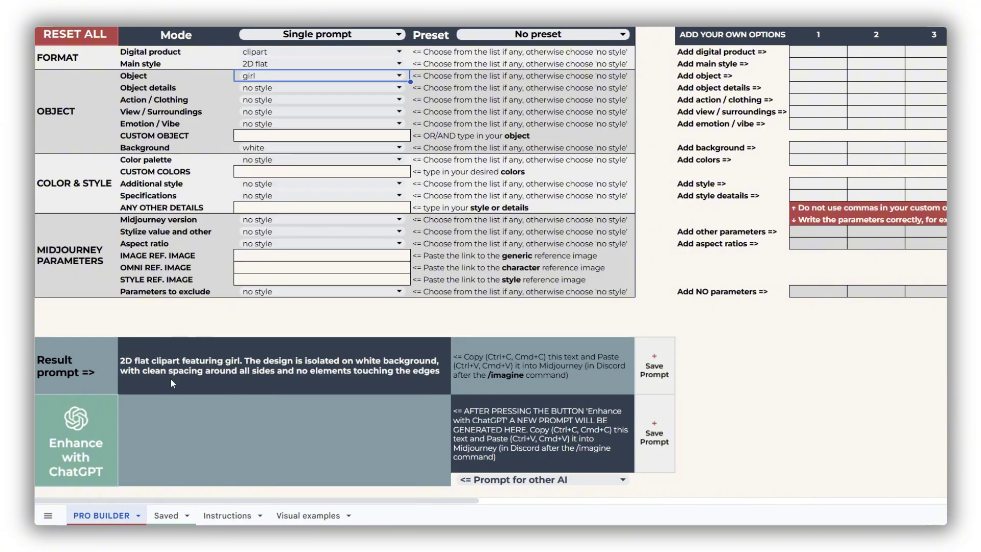
pyautogui.click(106, 43)
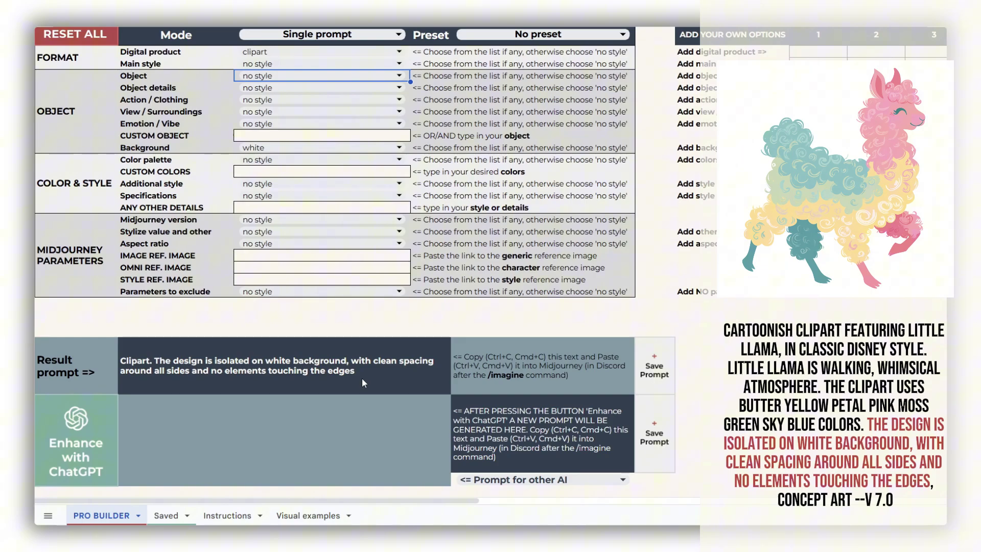
pyautogui.click(733, 366)
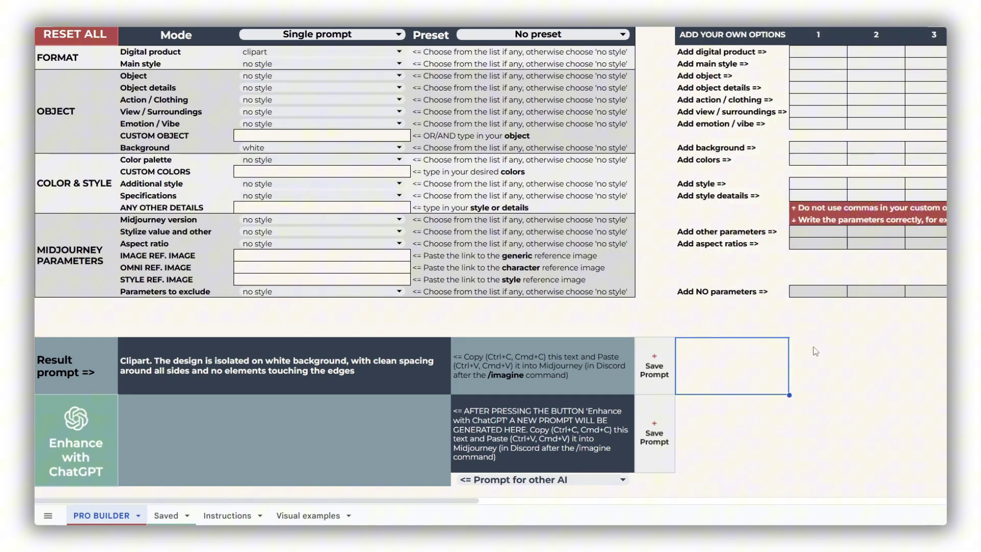
pyautogui.click(194, 55)
pyautogui.click(201, 63)
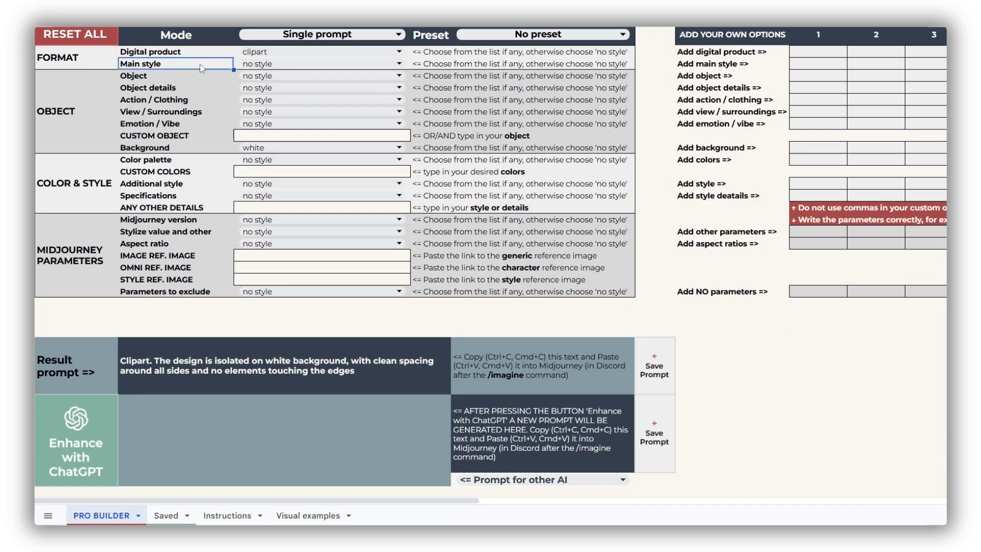
pyautogui.click(253, 57)
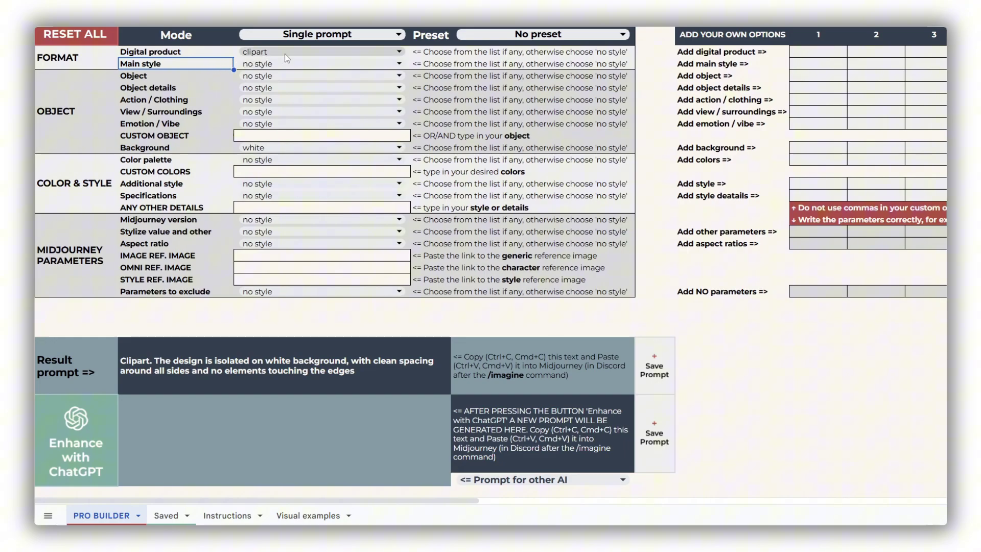
pyautogui.click(253, 57)
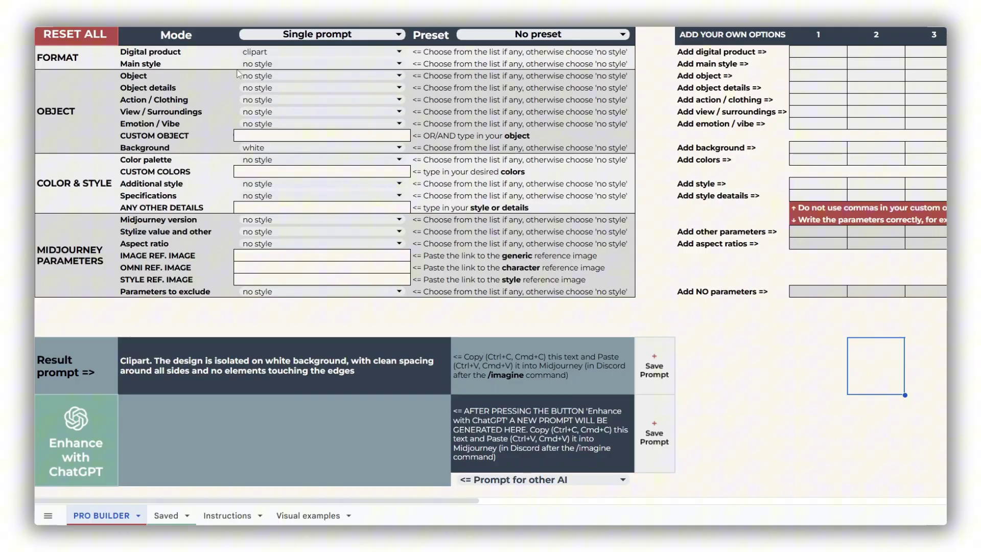
# Step: Set the clipart prompt's main style to watercolor
pyautogui.click(210, 66)
pyautogui.click(259, 66)
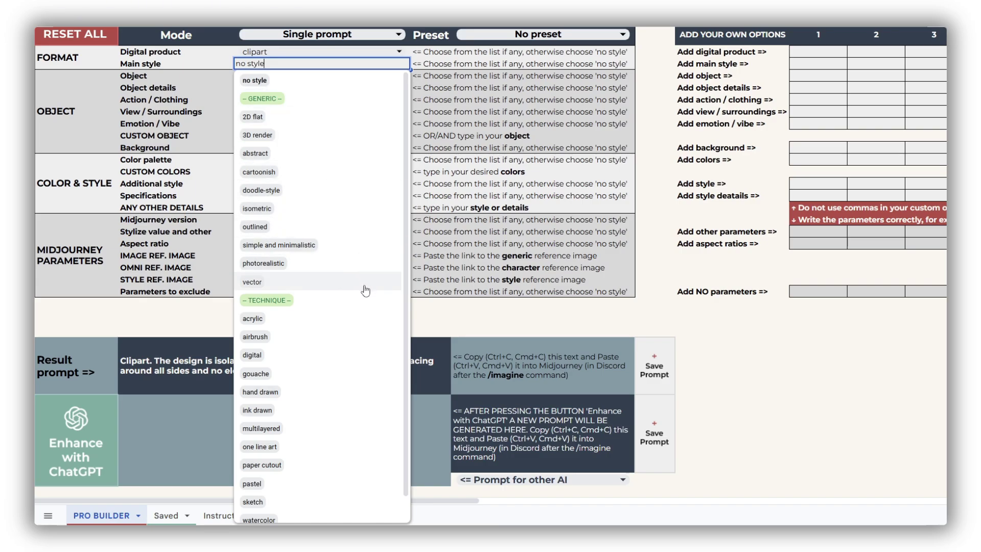
pyautogui.scroll(-1, 363, 289)
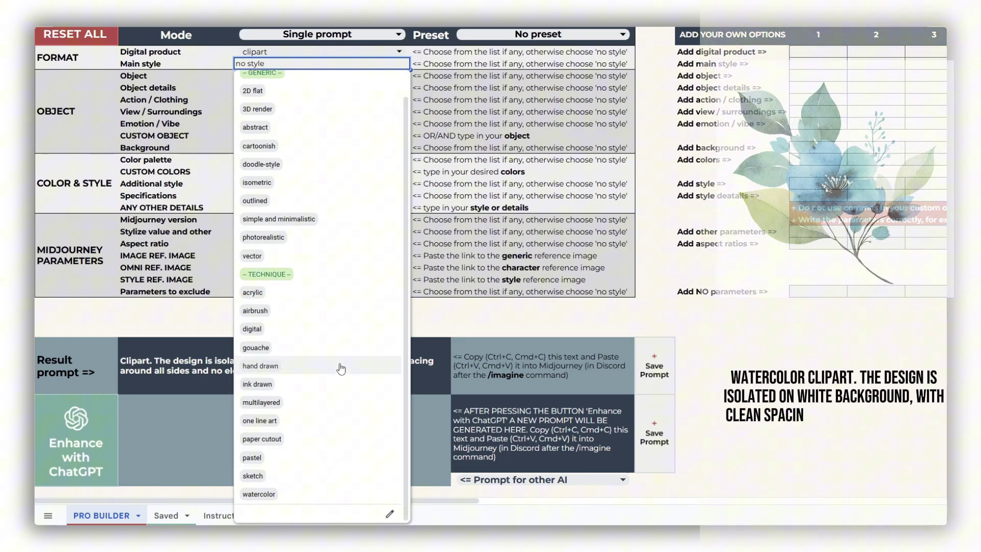
pyautogui.click(337, 495)
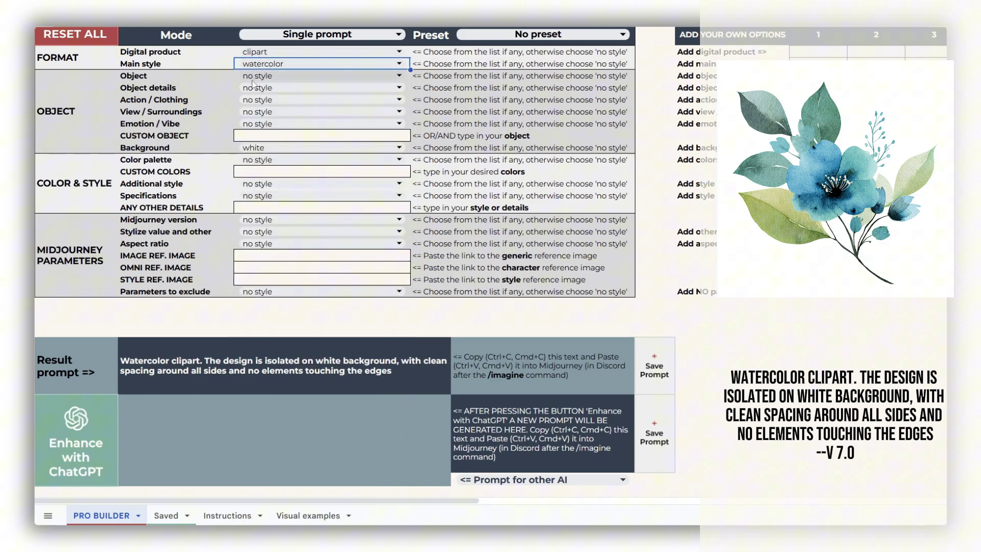
# Step: Set the digital product to scrapbook embellishment and the main style to 3D render
pyautogui.click(293, 52)
pyautogui.click(282, 196)
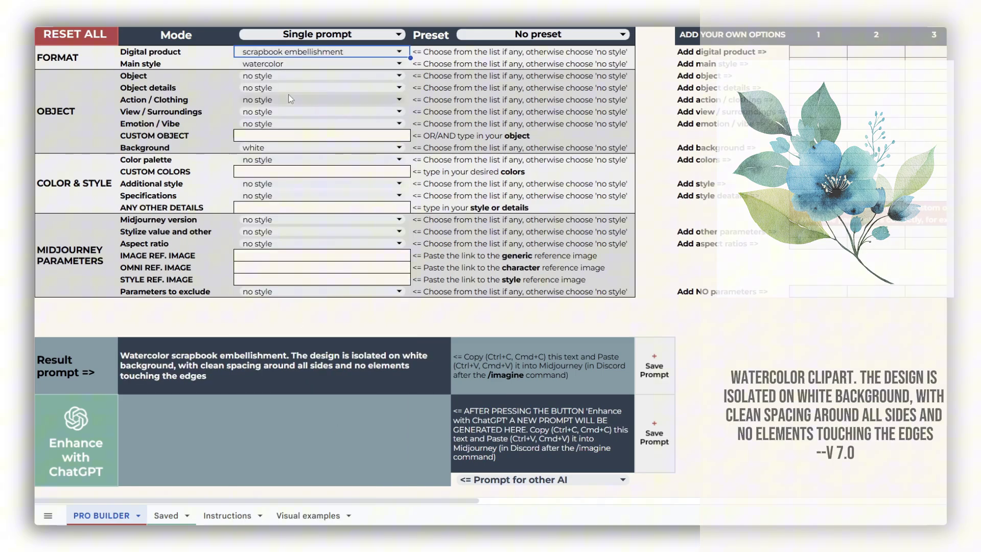
pyautogui.click(317, 63)
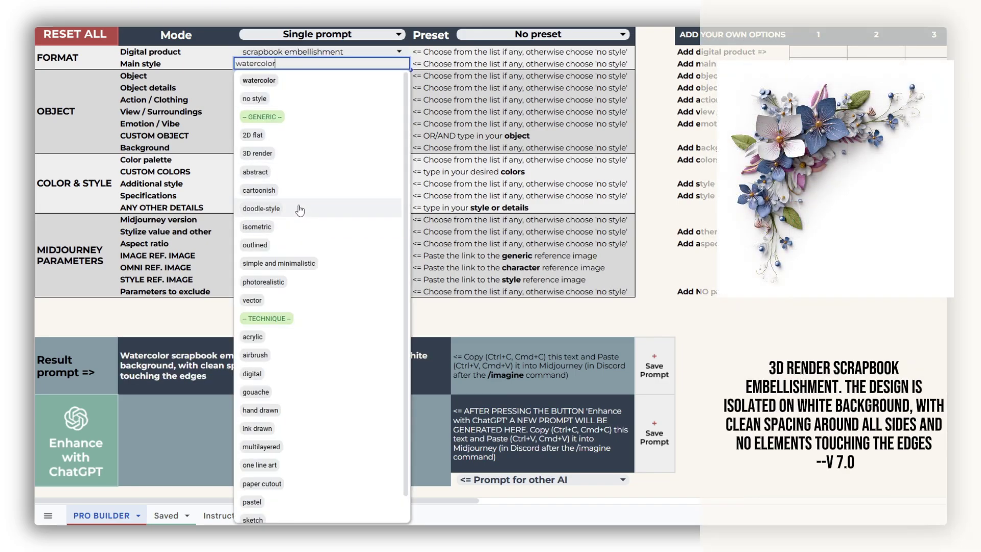
pyautogui.click(287, 155)
pyautogui.click(731, 365)
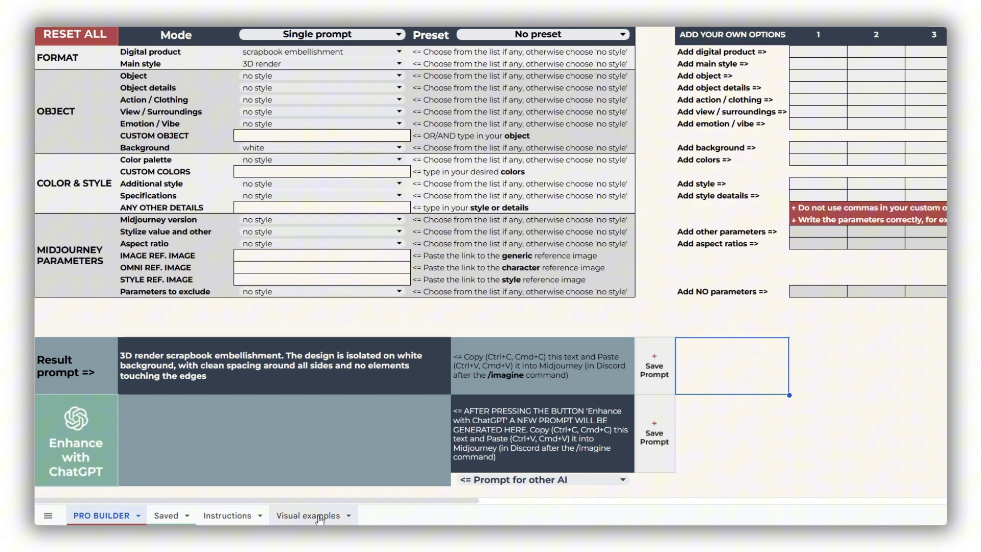
# Step: Examine the sample images and prompts for the digital products and main styles in the Visual examples sheet
pyautogui.click(335, 514)
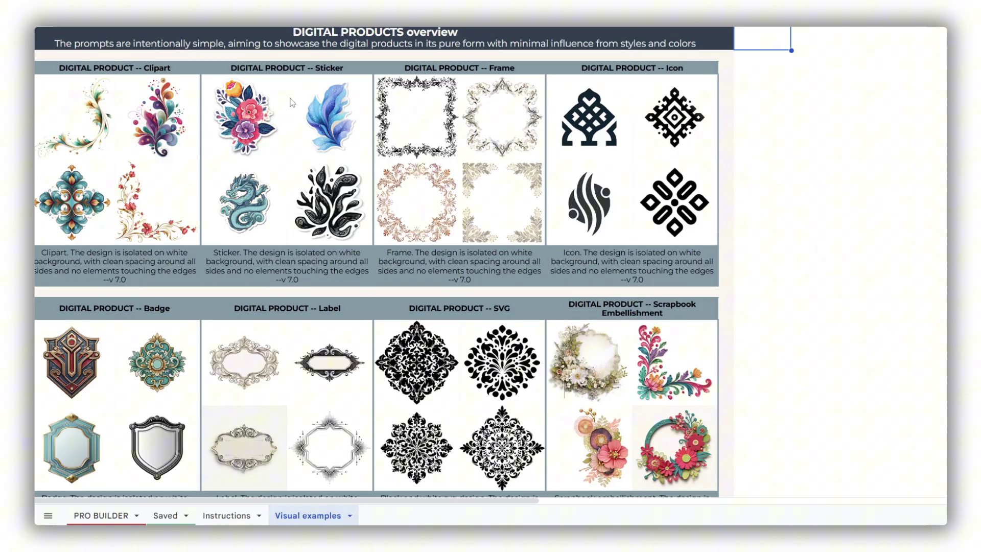
pyautogui.scroll(-10, 747, 255)
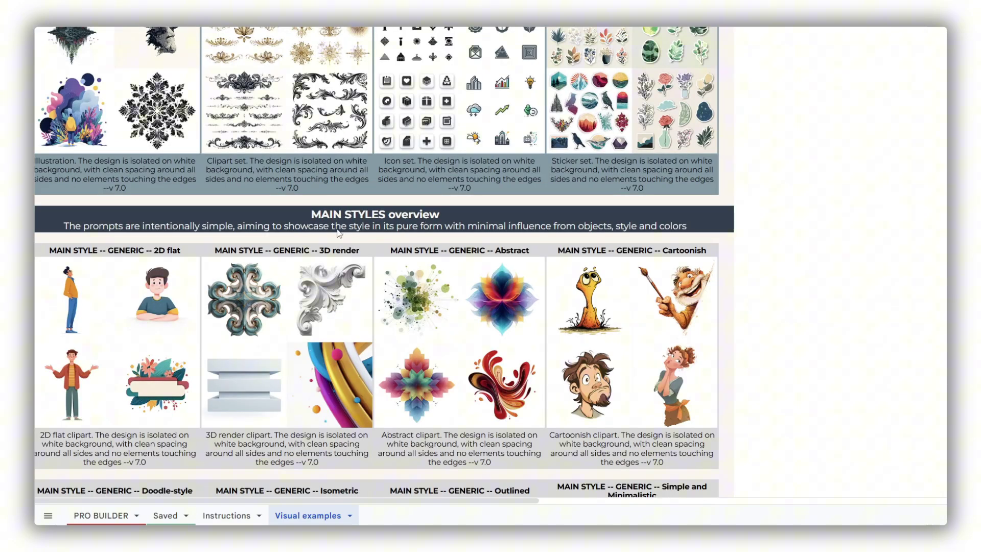
pyautogui.scroll(-9, 581, 261)
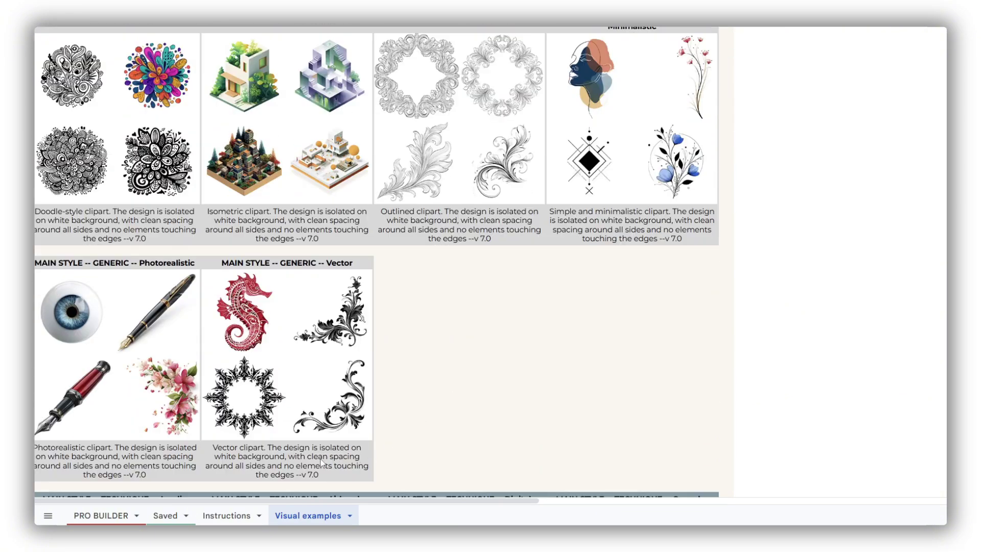
pyautogui.click(313, 473)
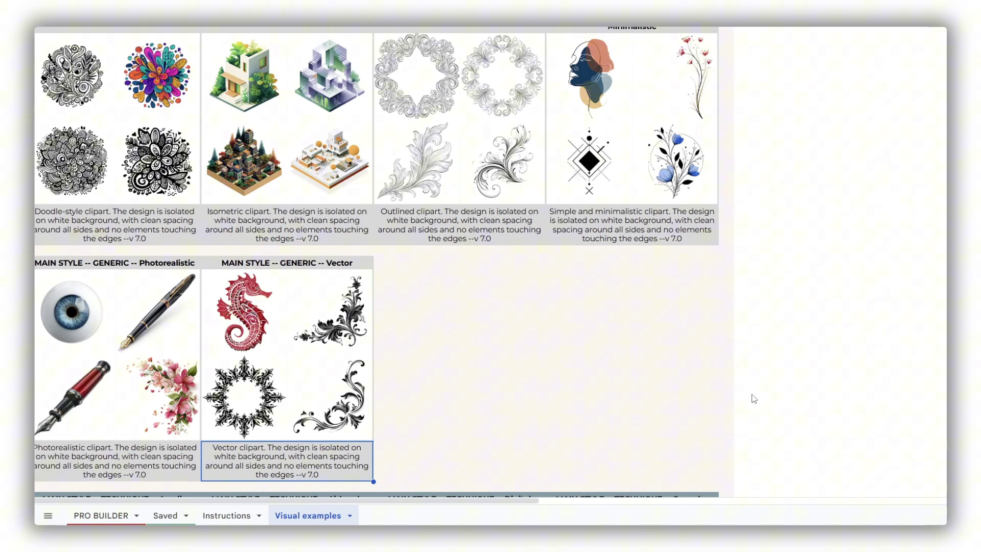
pyautogui.scroll(3, 754, 399)
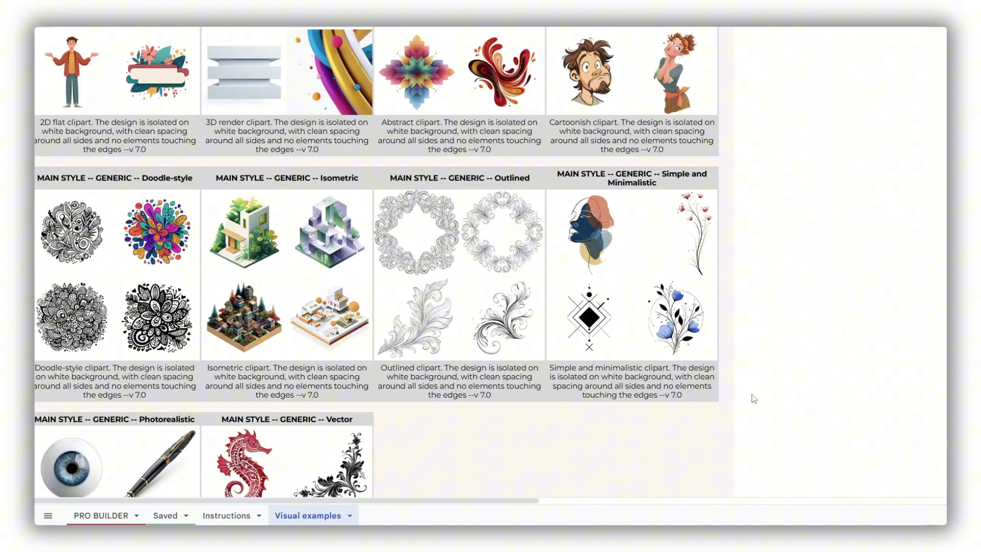
pyautogui.scroll(2, 754, 399)
pyautogui.scroll(3, 754, 398)
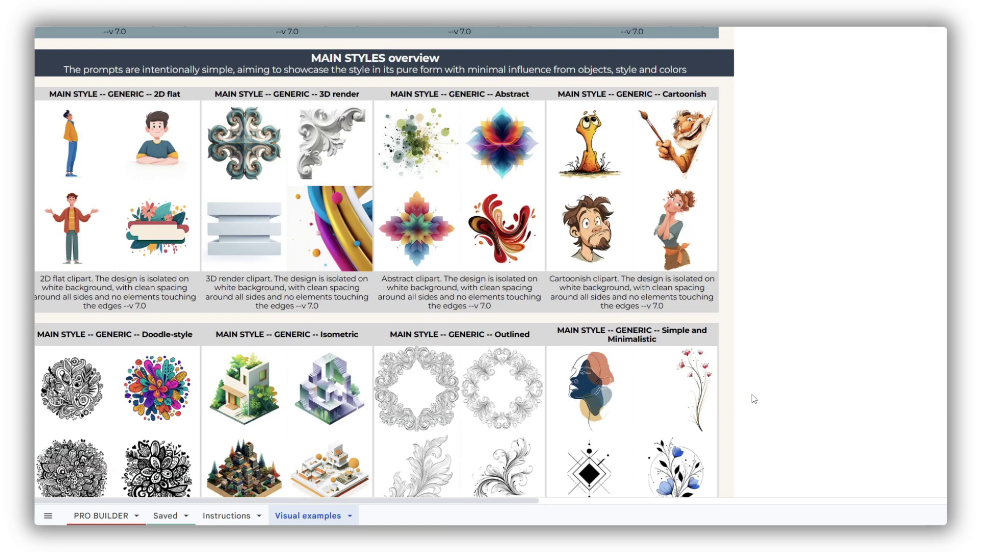
pyautogui.scroll(5, 754, 399)
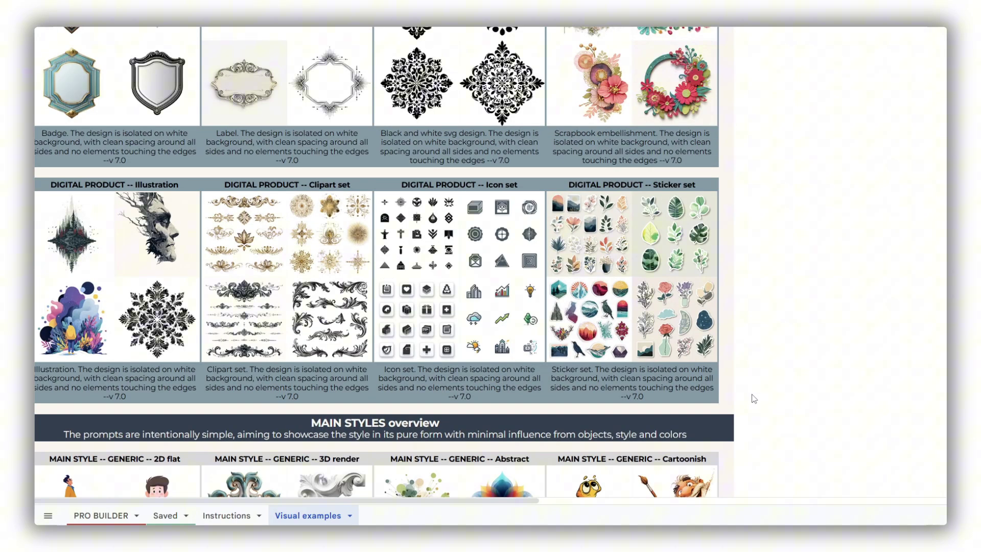
pyautogui.scroll(5, 754, 399)
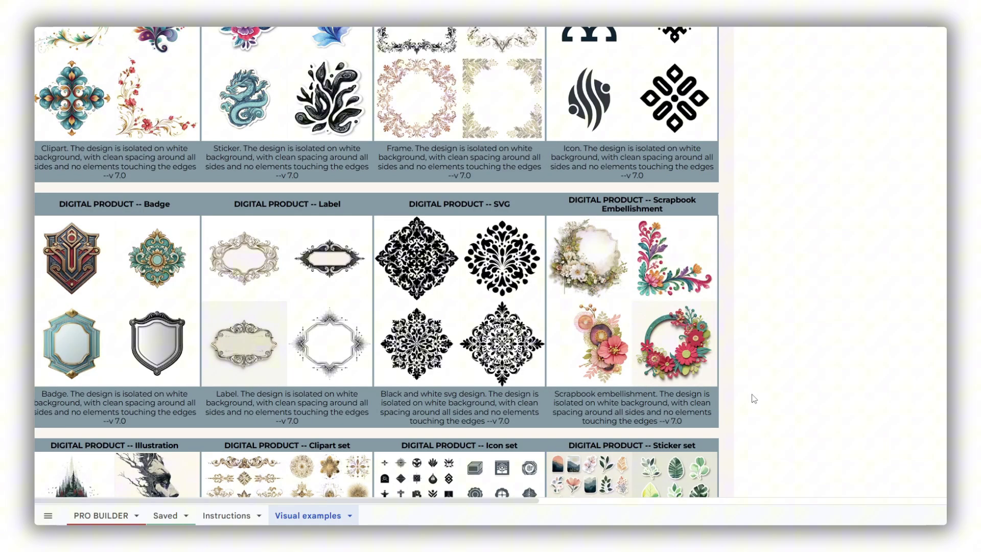
# Step: Return to the PRO BUILDER sheet and set the clipart prompt's object to Christmas tree
pyautogui.scroll(2, 754, 398)
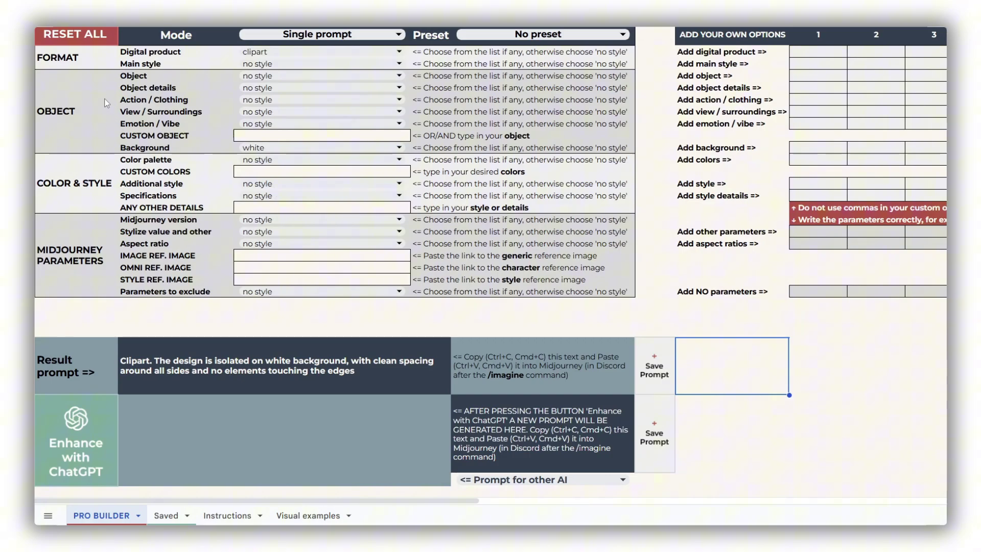
pyautogui.click(267, 77)
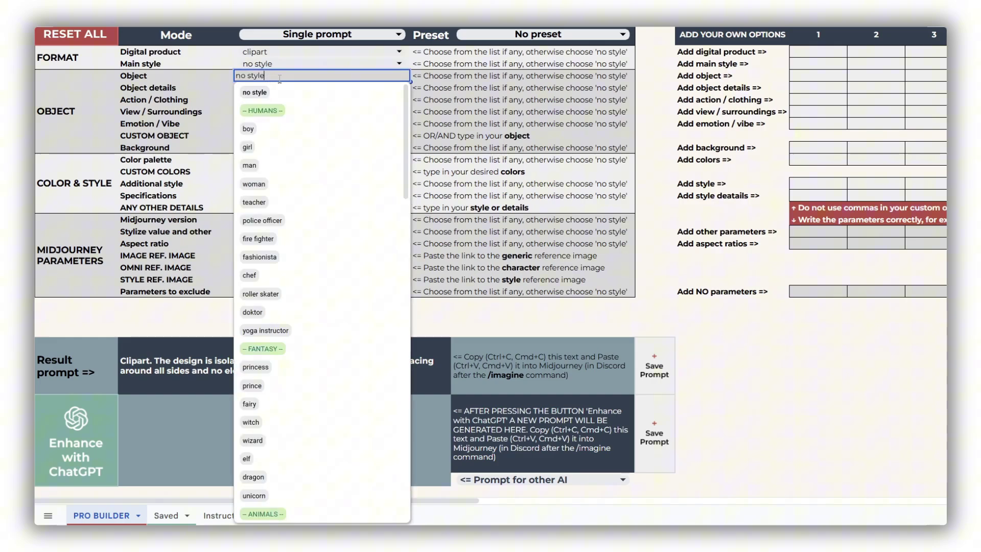
pyautogui.scroll(-2, 363, 245)
pyautogui.scroll(-7, 366, 254)
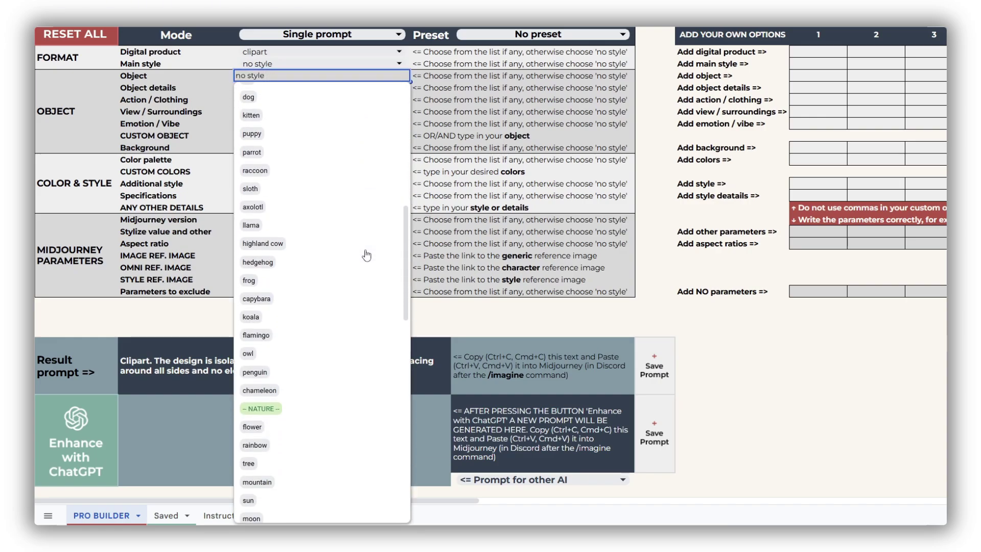
pyautogui.scroll(-9, 366, 255)
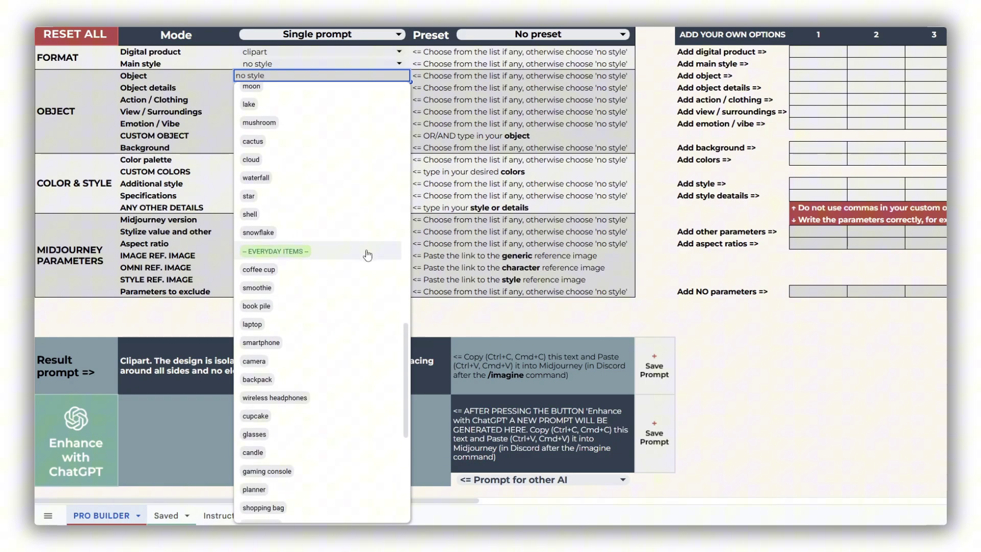
pyautogui.scroll(-6, 367, 255)
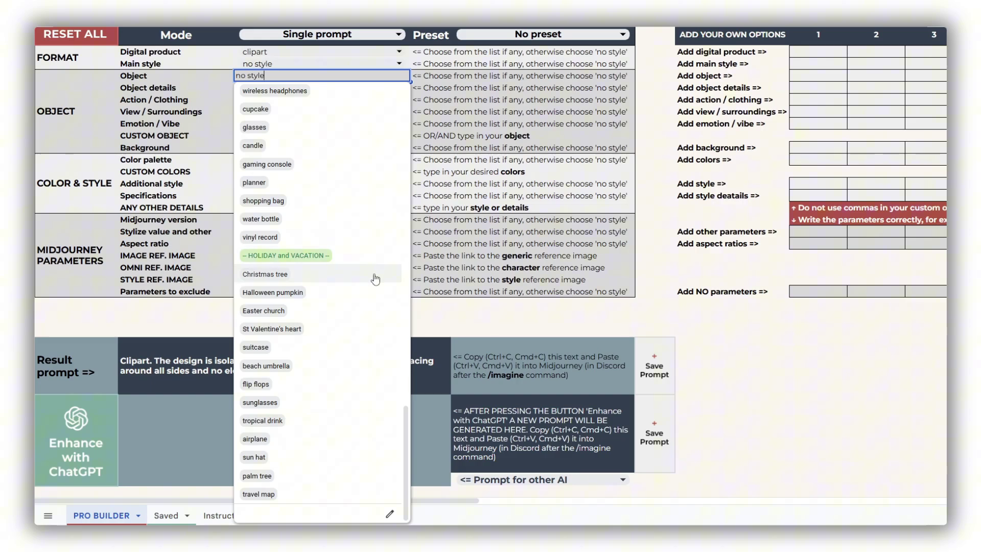
pyautogui.click(376, 278)
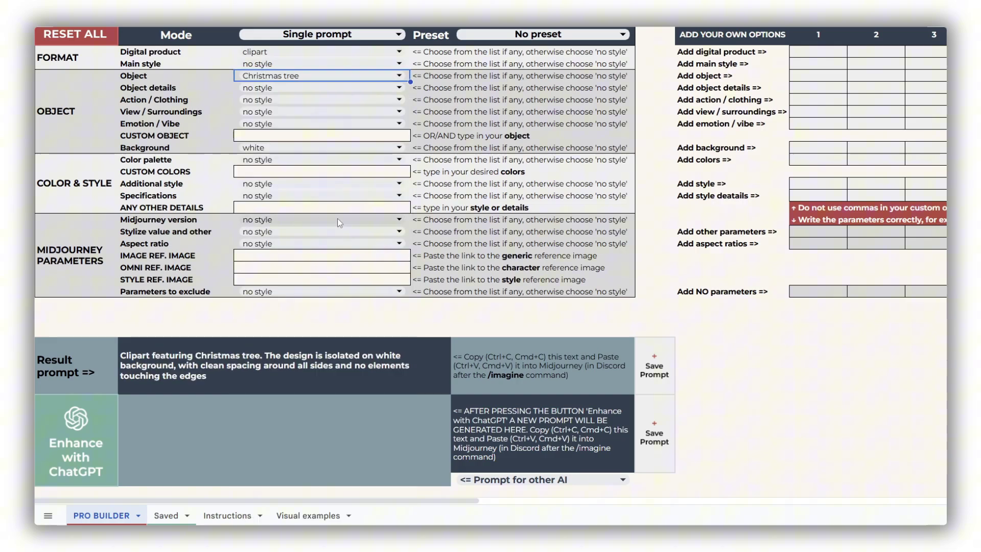
# Step: Enter "little girl" as the custom object for the clipart prompt
pyautogui.click(286, 138)
pyautogui.write('little gi')
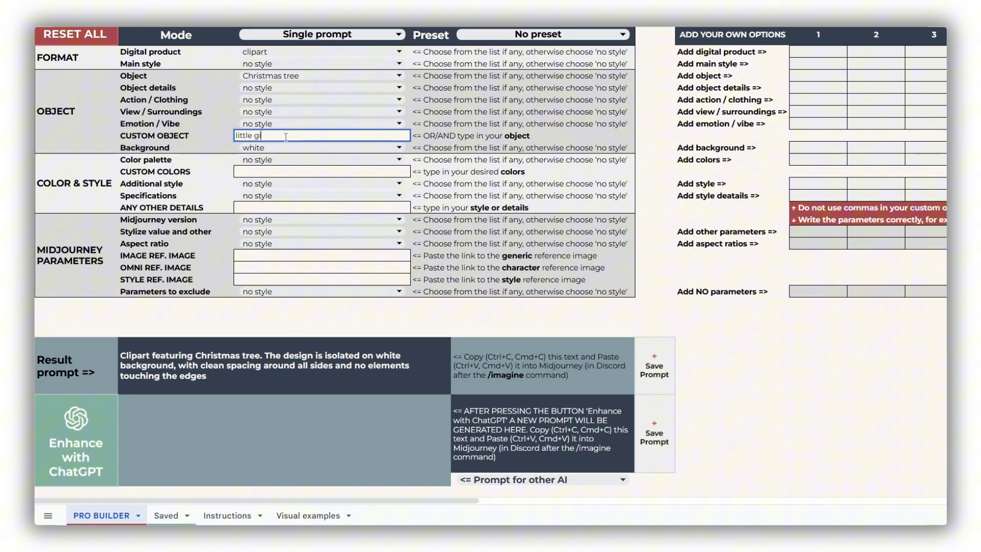
pyautogui.write('rl')
pyautogui.press('Return')
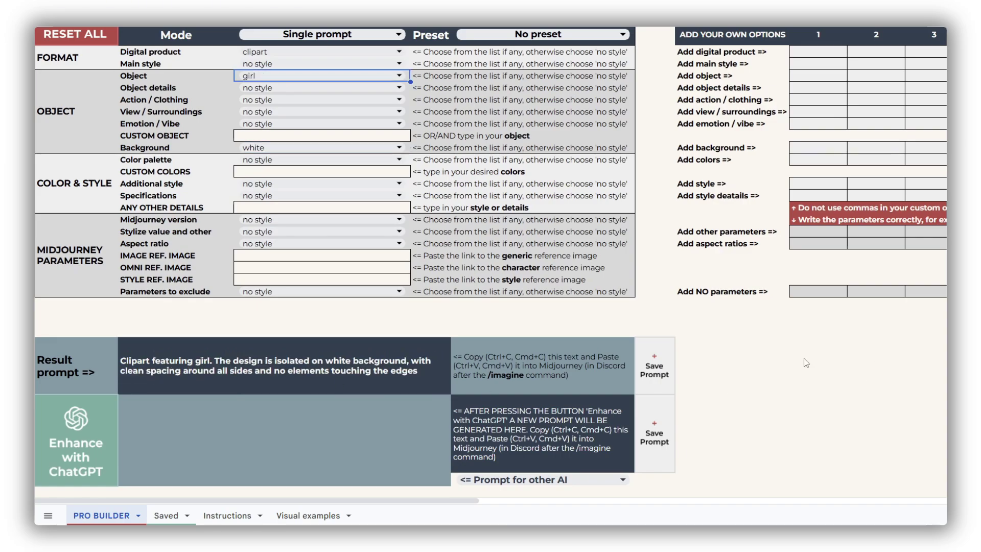
# Step: Set the object details of the girl object to baby
pyautogui.click(728, 377)
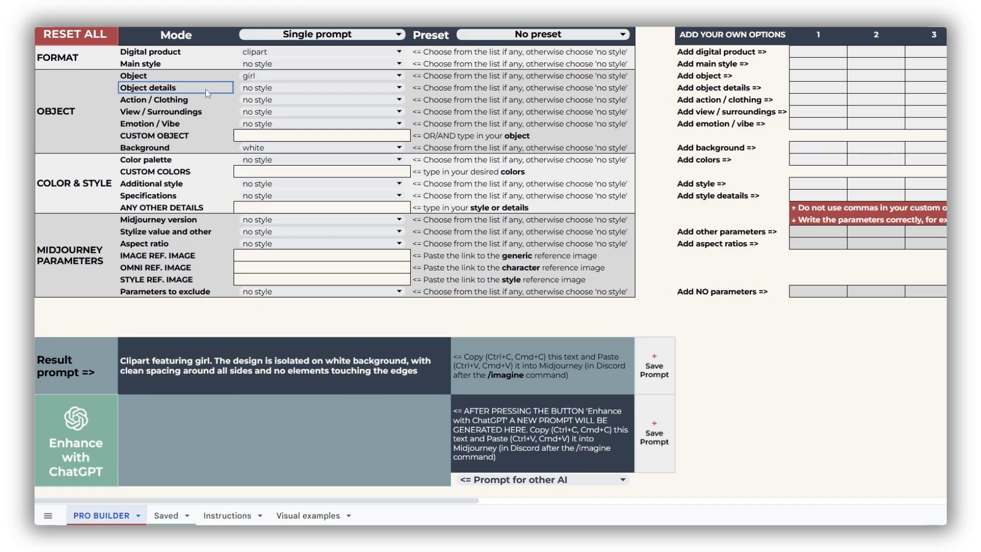
pyautogui.click(276, 88)
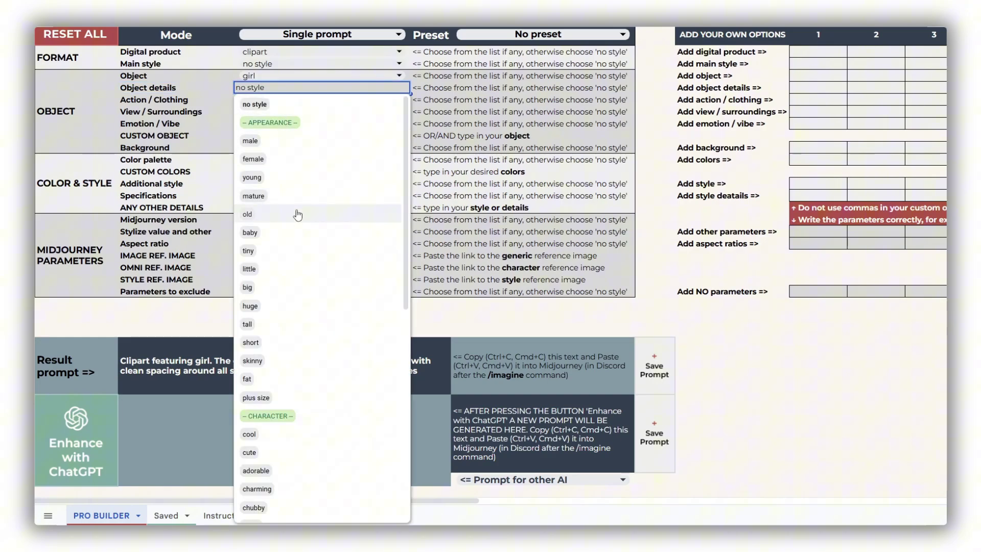
pyautogui.click(302, 232)
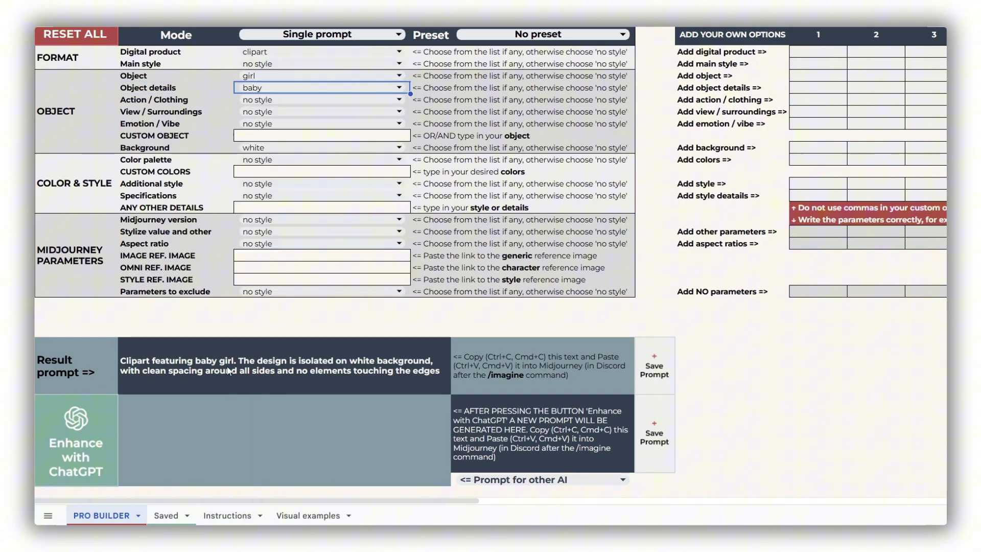
# Step: Examine the appearance, character, quantity, era and misc options available for the object details
pyautogui.click(294, 88)
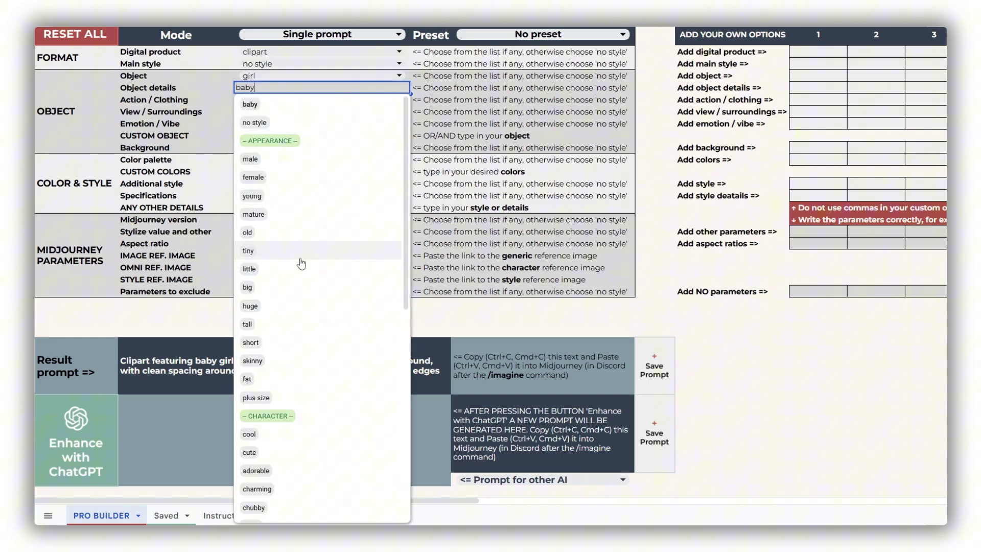
pyautogui.scroll(-5, 329, 357)
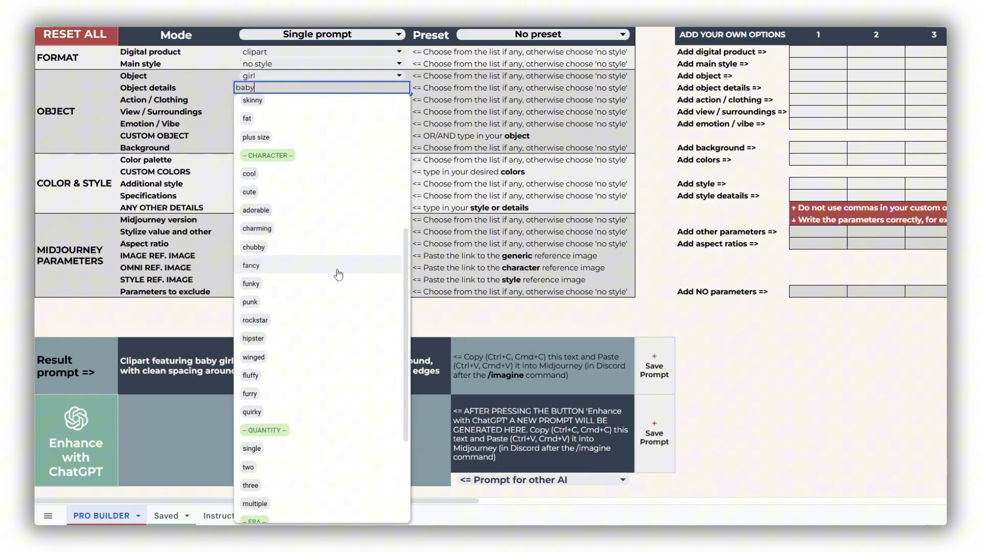
pyautogui.scroll(-3, 344, 405)
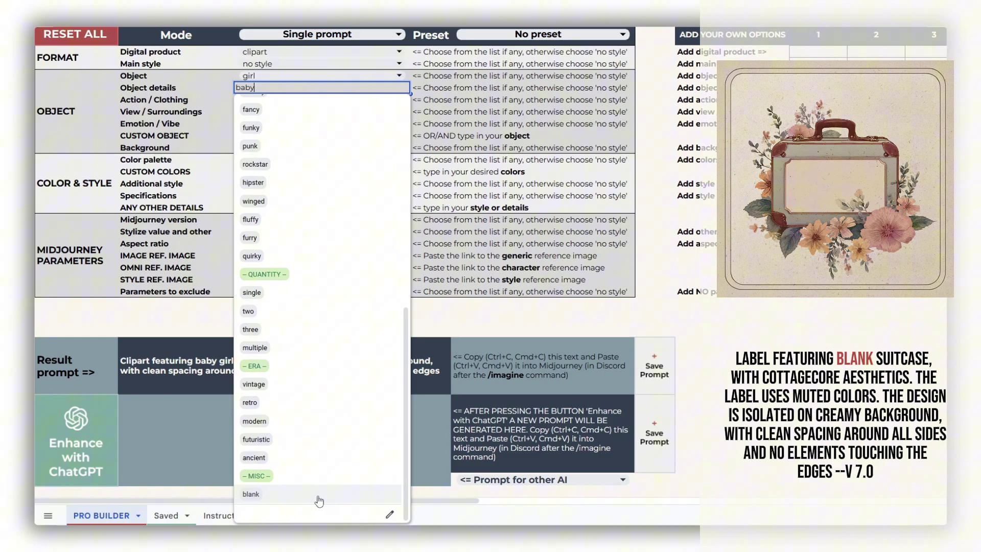
pyautogui.click(783, 377)
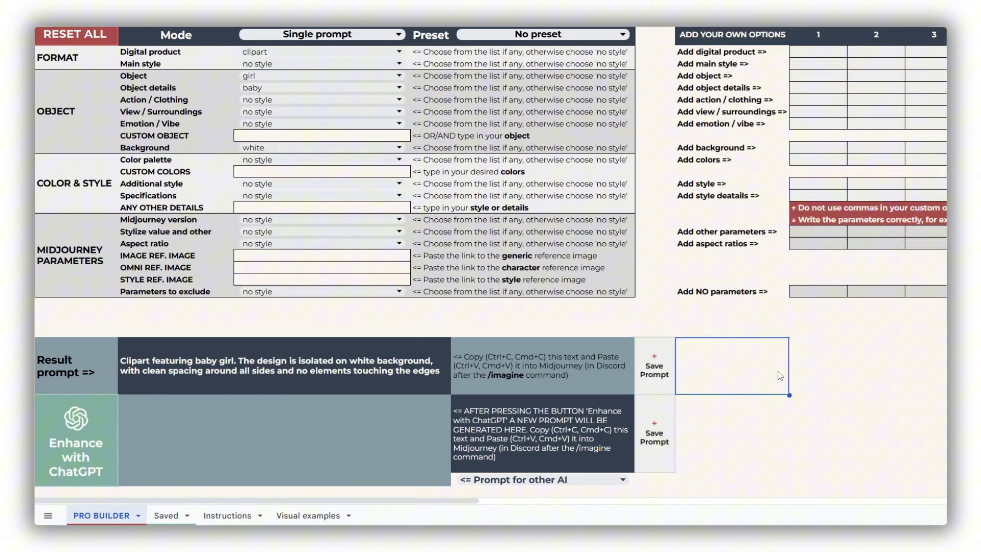
# Step: Examine the available options for the object's action or clothing and for its view or surroundings
pyautogui.click(195, 104)
pyautogui.click(201, 115)
pyautogui.click(204, 124)
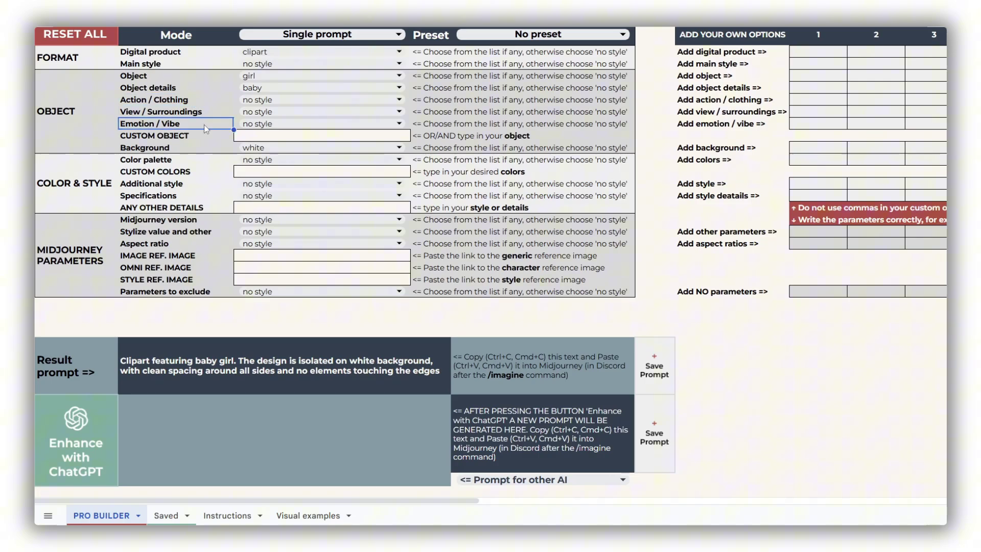
pyautogui.click(258, 101)
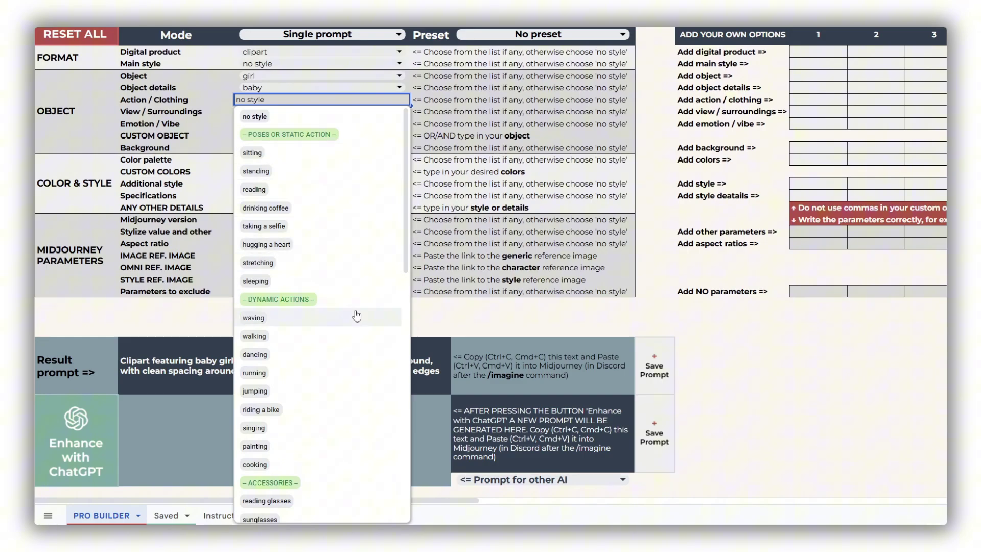
pyautogui.scroll(-5, 352, 306)
pyautogui.scroll(-5, 348, 229)
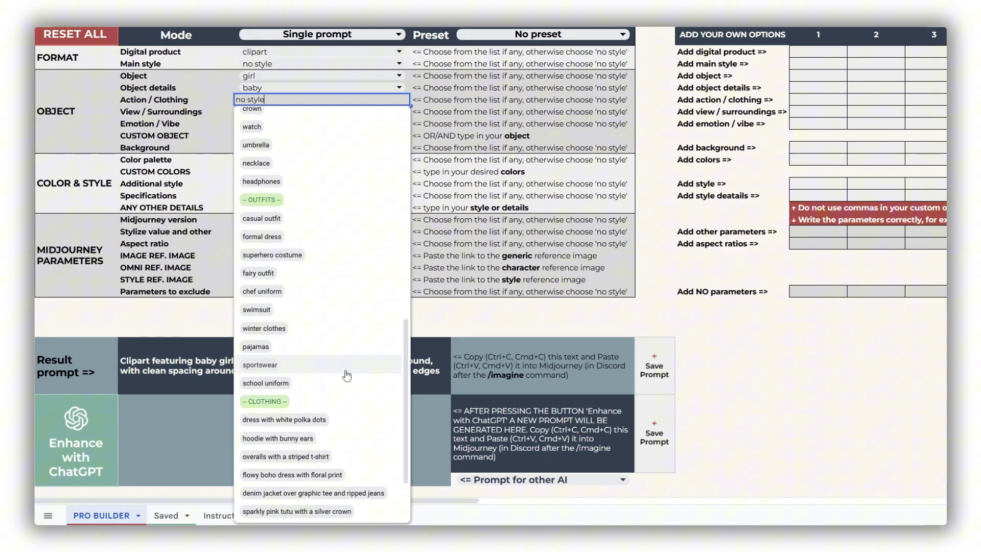
pyautogui.press('Return')
pyautogui.press('Return')
pyautogui.scroll(-3, 367, 271)
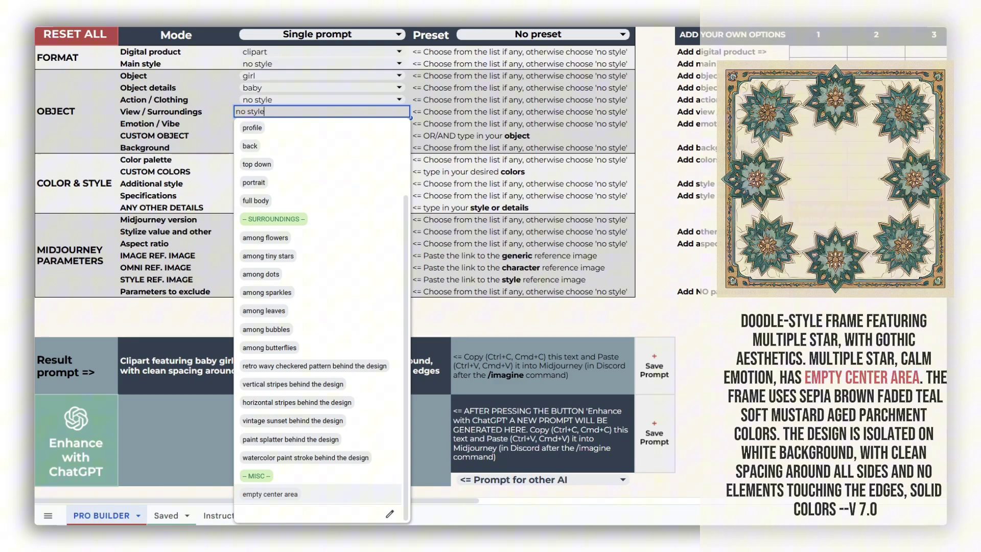
pyautogui.click(731, 378)
# Step: Set the background of the baby girl clipart prompt to creamy
pyautogui.click(195, 148)
pyautogui.doubleClick(259, 148)
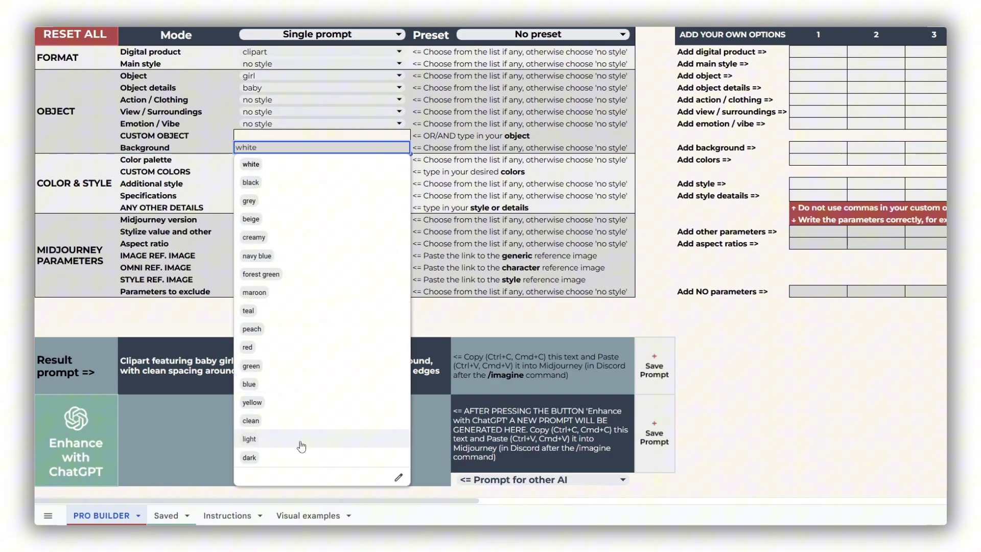
pyautogui.click(317, 243)
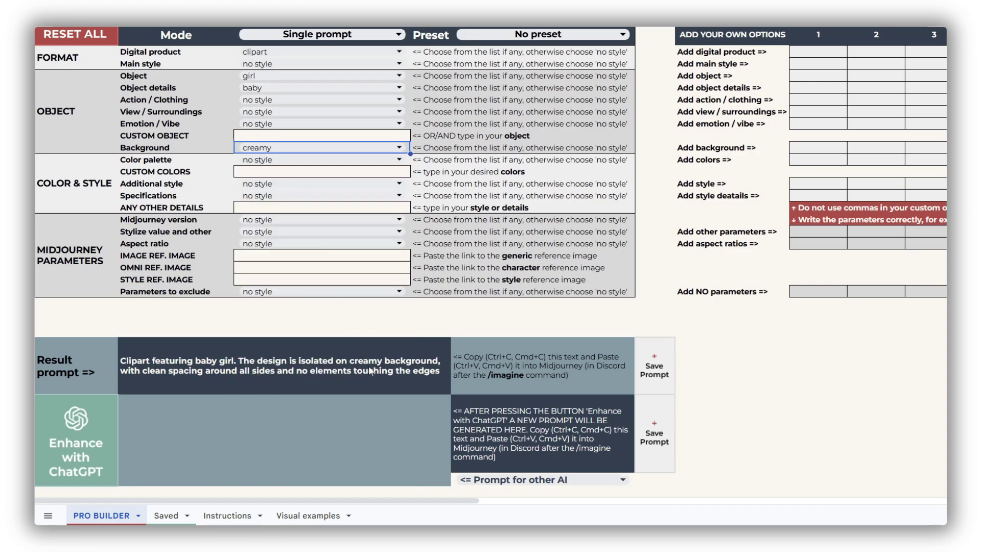
pyautogui.click(655, 365)
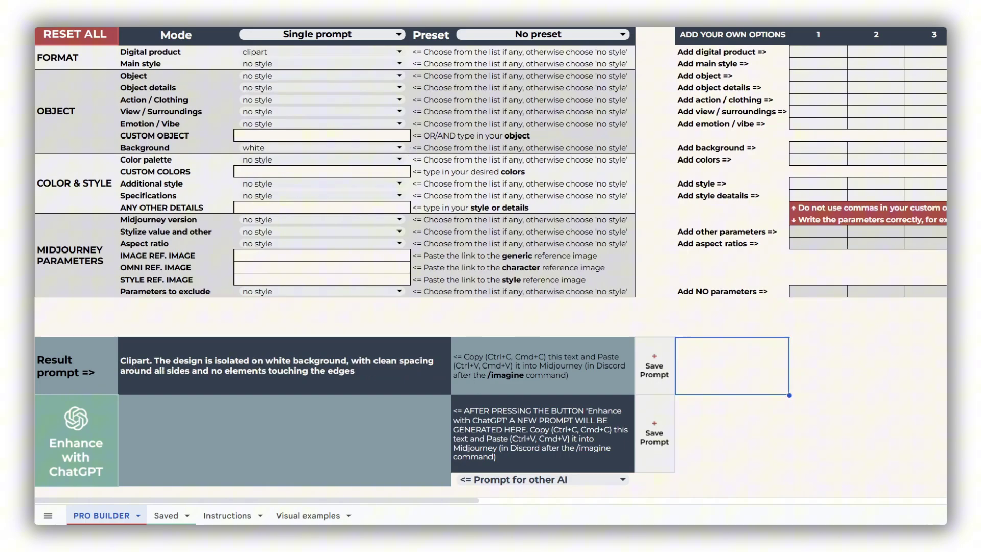
# Step: Review the generic, basic, moodboard and monochrome color palettes and set the clipart's color palette to vintage
pyautogui.click(97, 202)
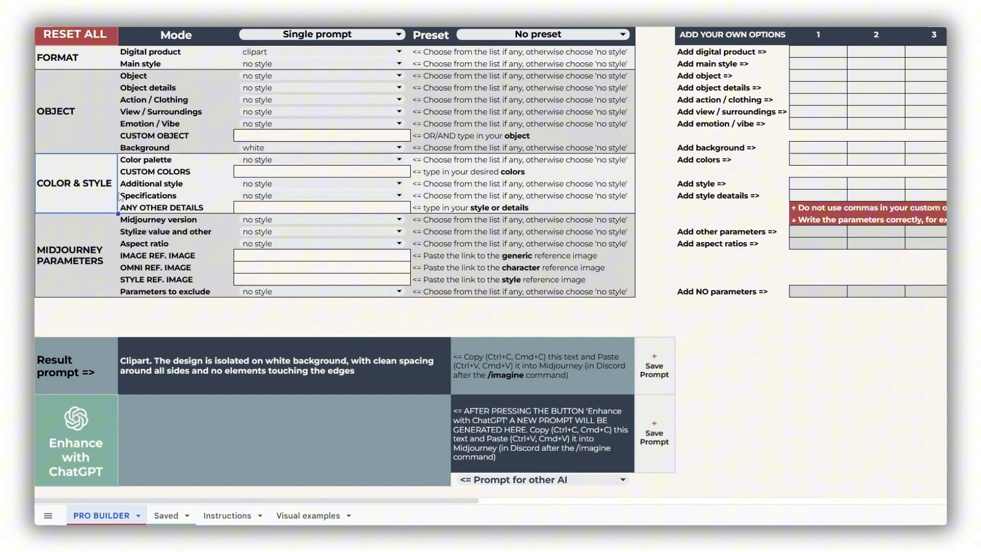
pyautogui.moveTo(200, 163); pyautogui.dragTo(212, 173)
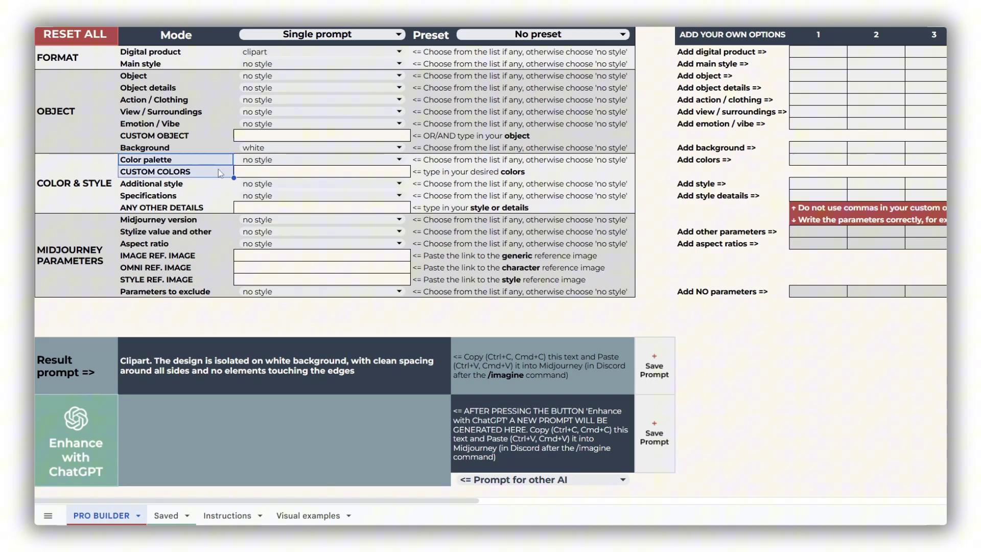
pyautogui.click(268, 161)
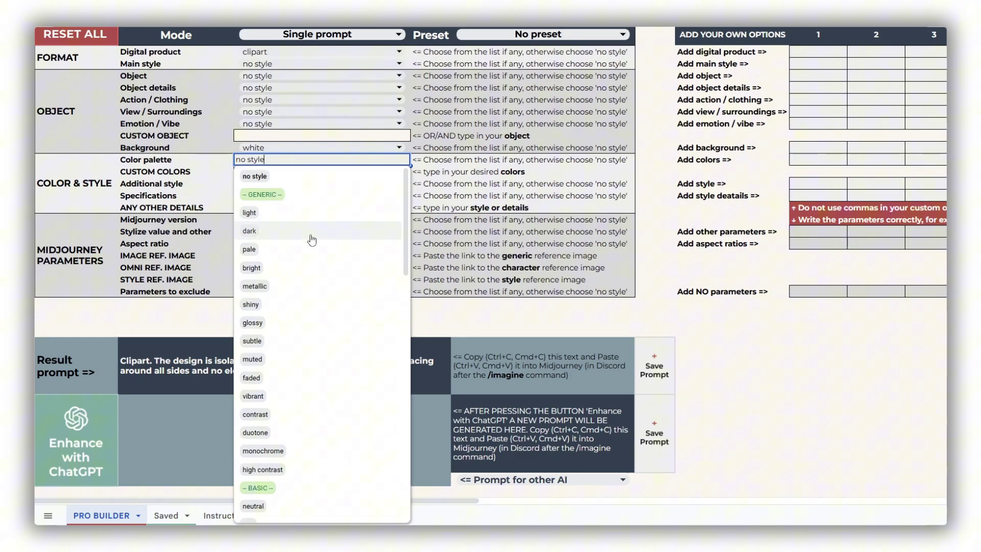
pyautogui.scroll(-1, 354, 379)
pyautogui.scroll(-5, 355, 379)
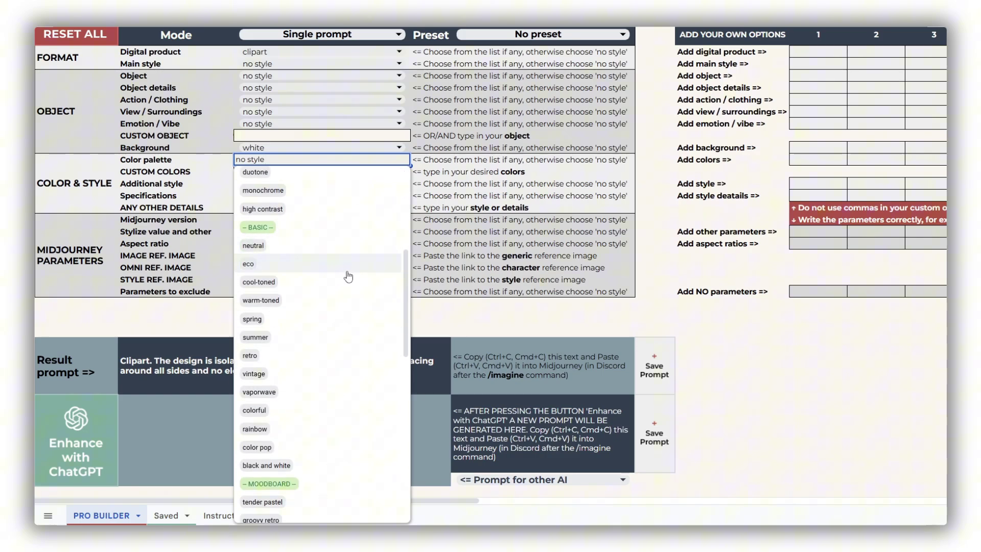
pyautogui.scroll(-10, 350, 284)
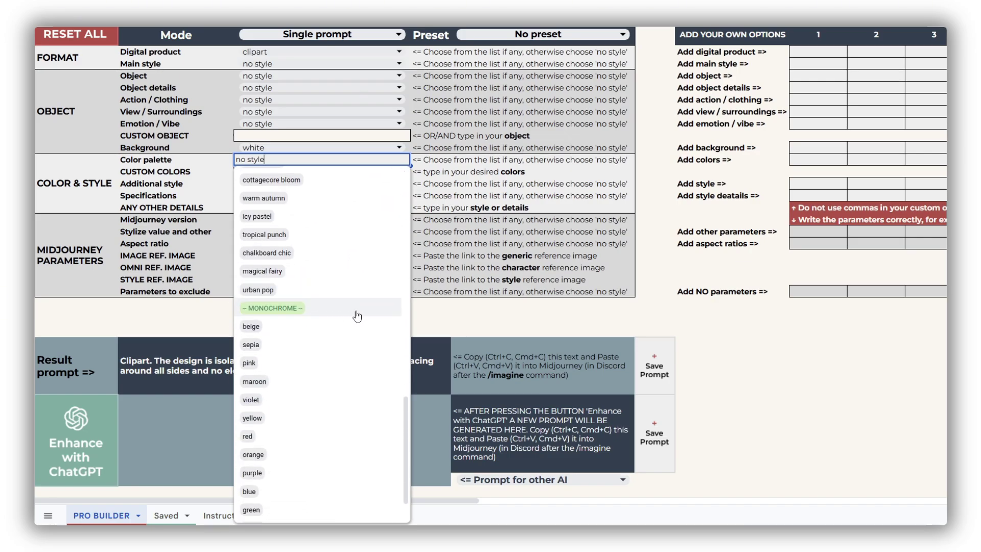
pyautogui.scroll(5, 345, 340)
pyautogui.scroll(-1, 348, 342)
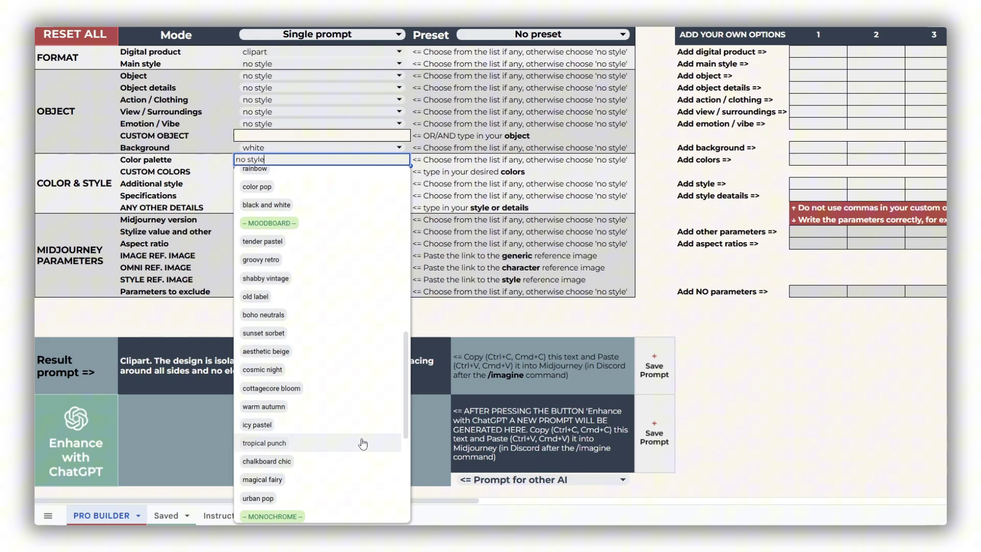
pyautogui.scroll(2, 313, 191)
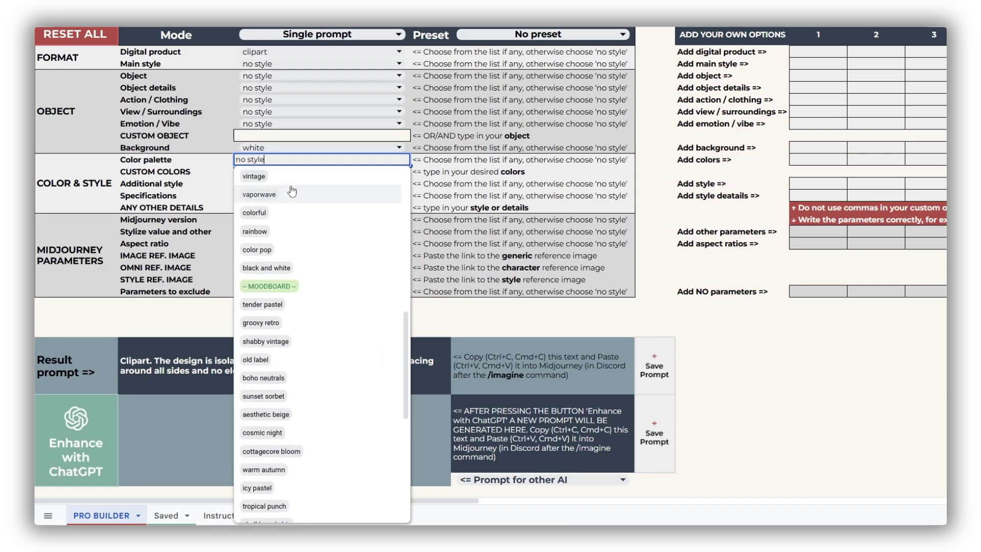
pyautogui.click(265, 175)
# Step: Enter "blue white green" as the custom colors for the clipart prompt
pyautogui.click(267, 173)
pyautogui.write('blue white green')
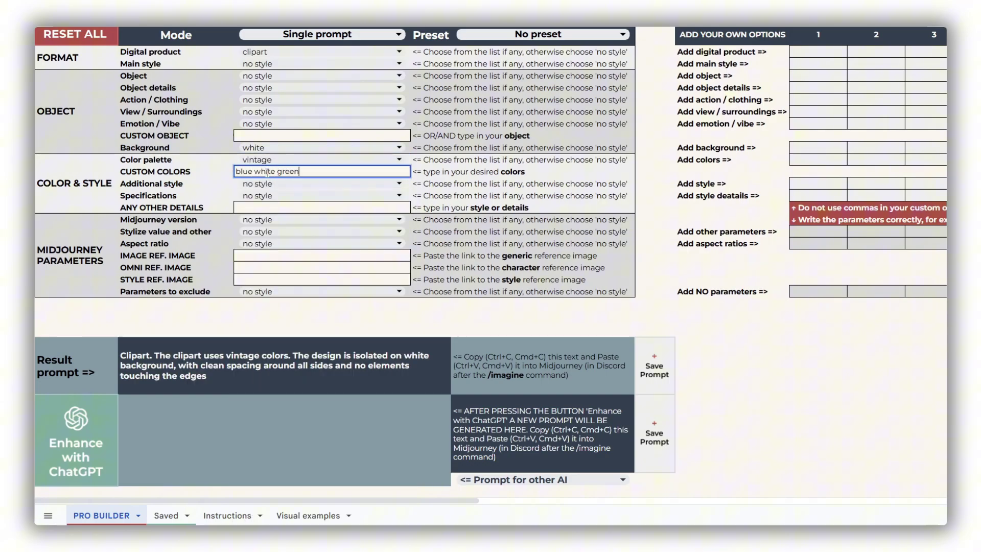
pyautogui.press('Return')
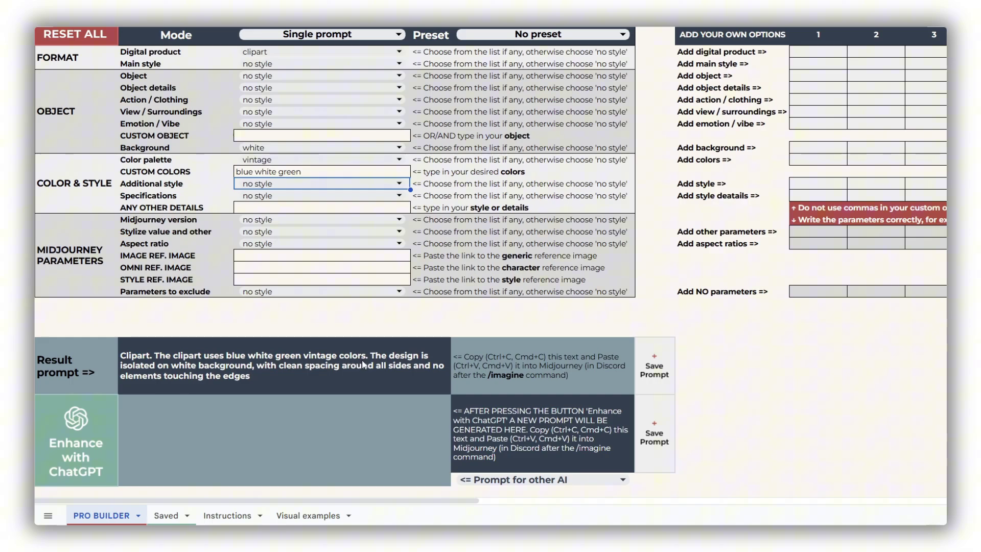
pyautogui.click(731, 390)
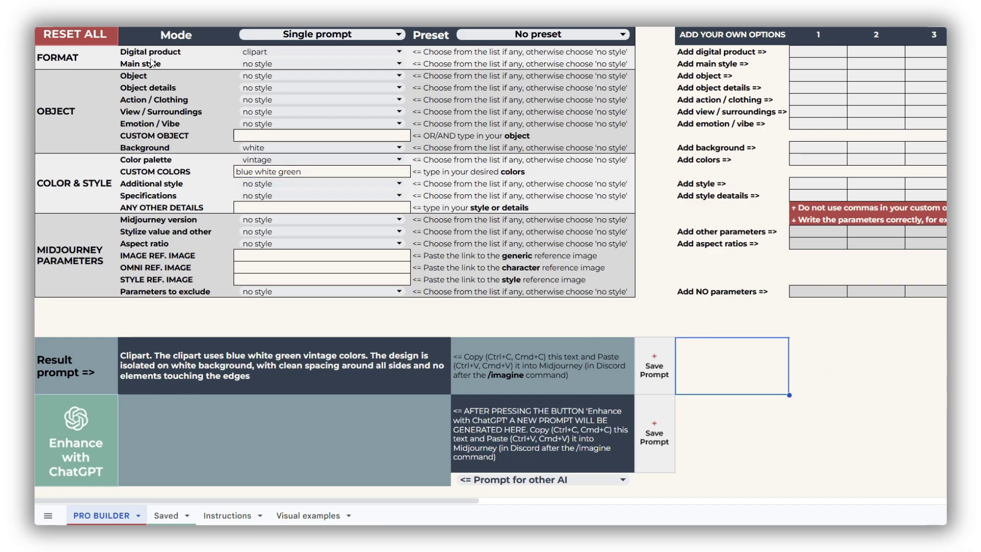
# Step: Review the cartoon, aesthetics and artistic options available for the clipart prompt's additional style
pyautogui.click(92, 54)
pyautogui.click(177, 64)
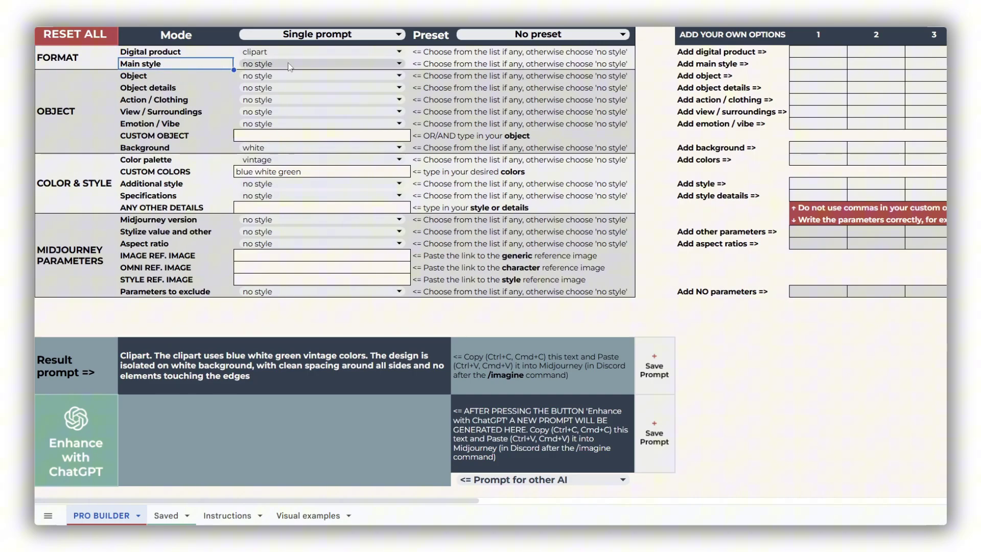
pyautogui.click(194, 185)
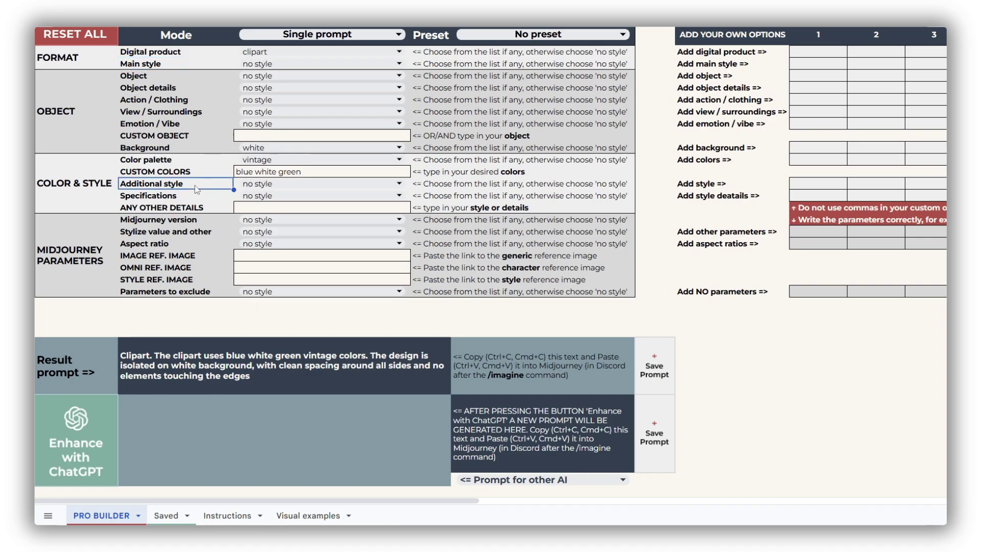
pyautogui.click(269, 185)
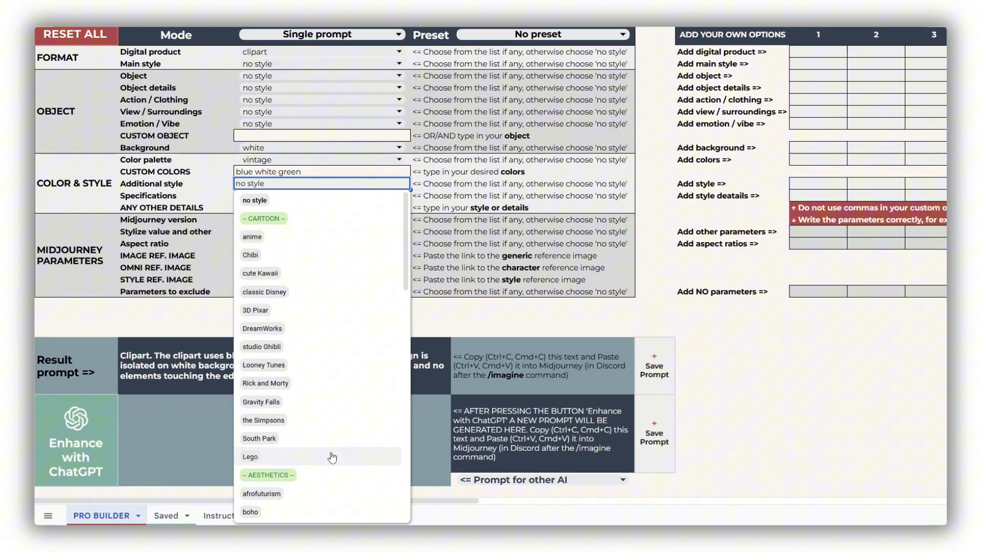
pyautogui.scroll(-5, 335, 460)
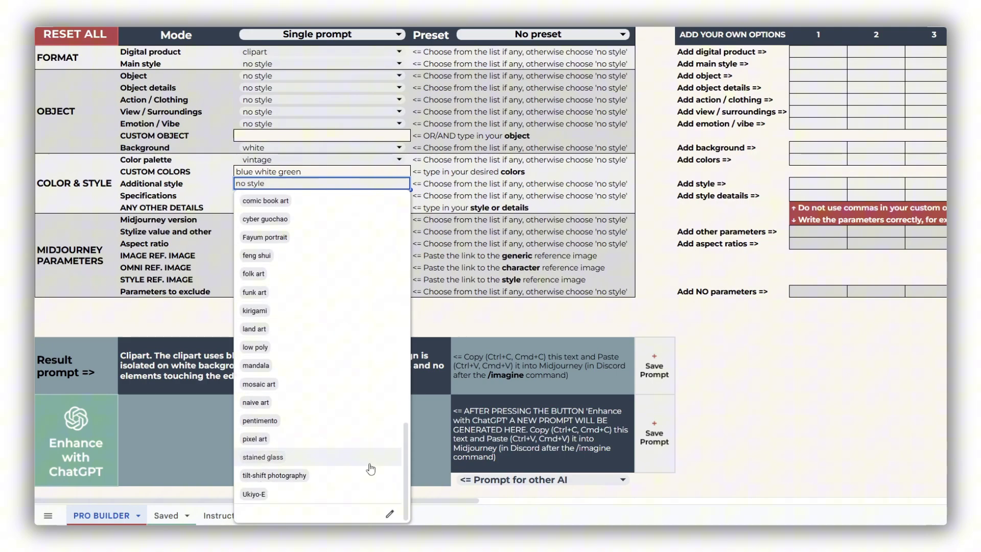
# Step: Examine the visual examples of the cartoon, aesthetics and artistic additional styles for clipart
pyautogui.click(309, 517)
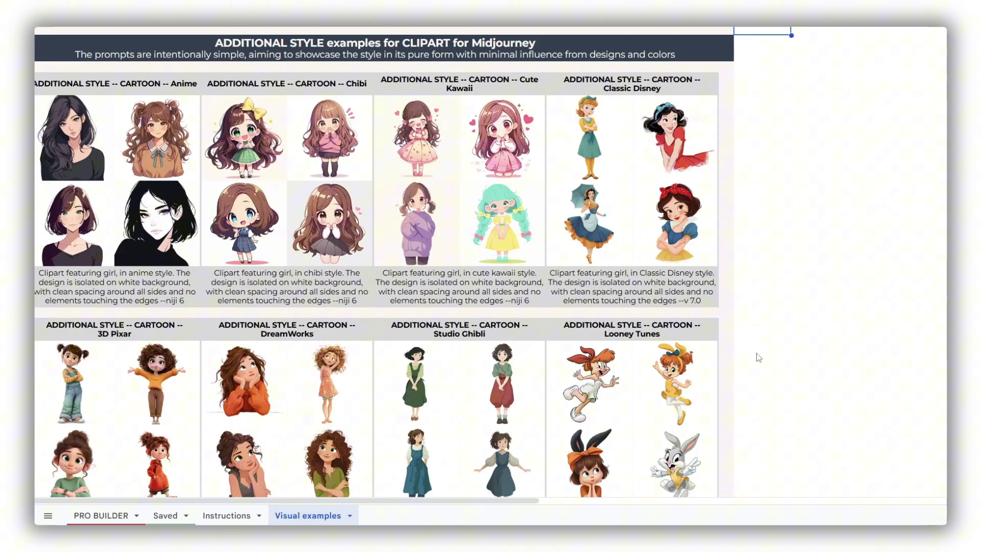
pyautogui.scroll(-5, 756, 357)
pyautogui.scroll(-10, 767, 354)
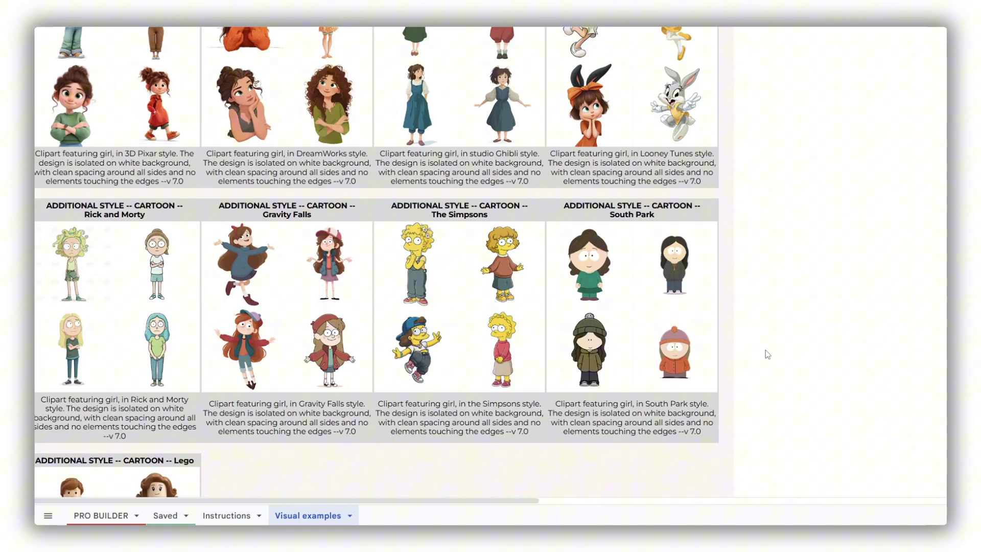
pyautogui.scroll(-10, 768, 354)
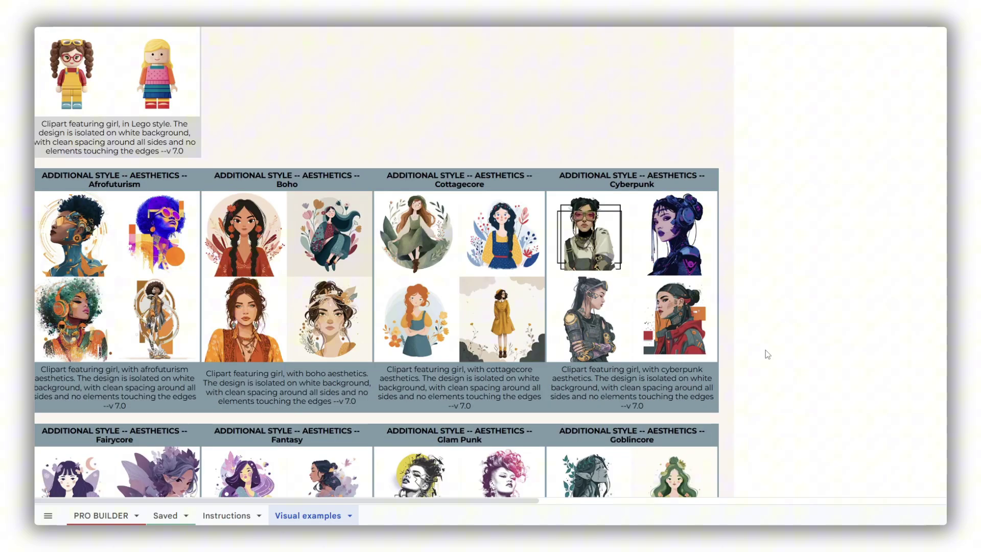
pyautogui.scroll(-10, 768, 354)
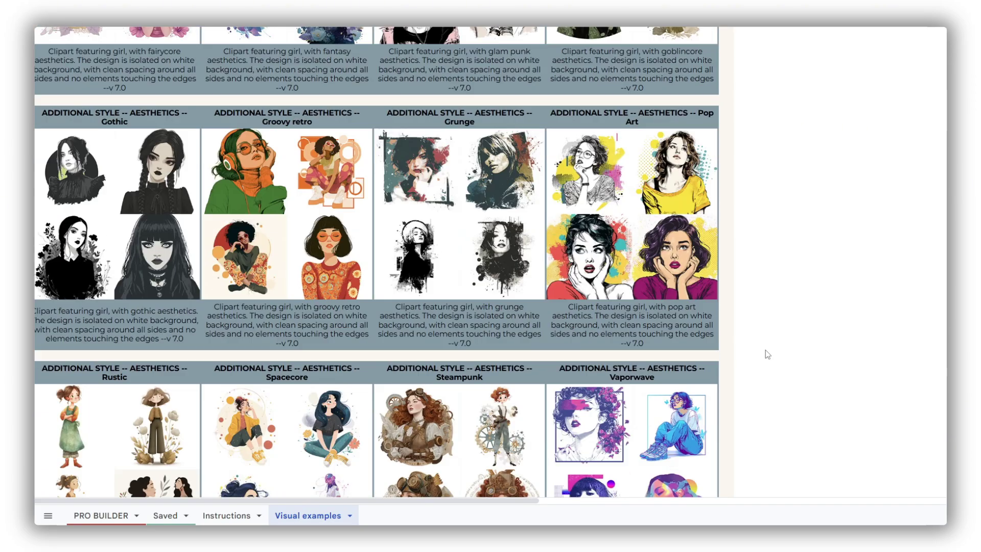
pyautogui.scroll(-10, 768, 354)
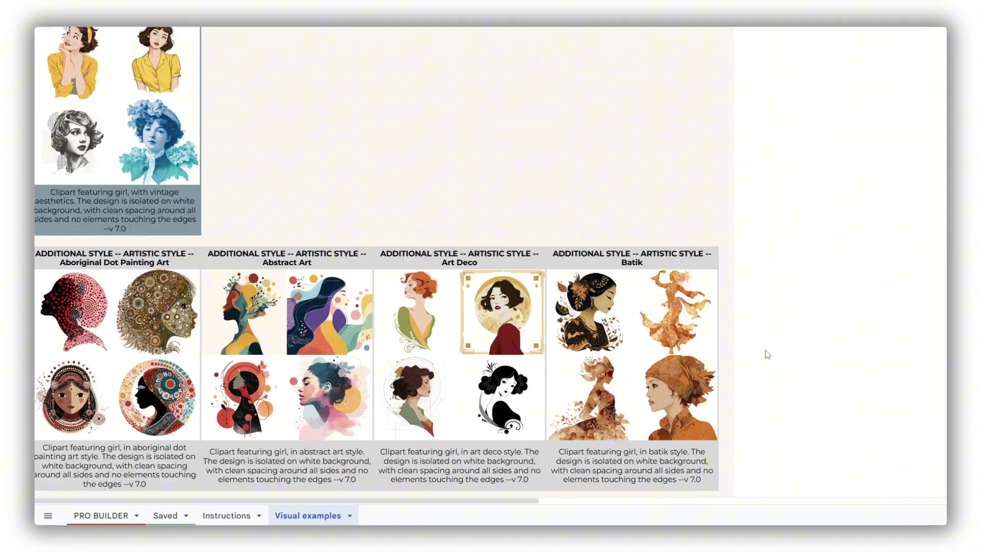
pyautogui.scroll(-10, 767, 354)
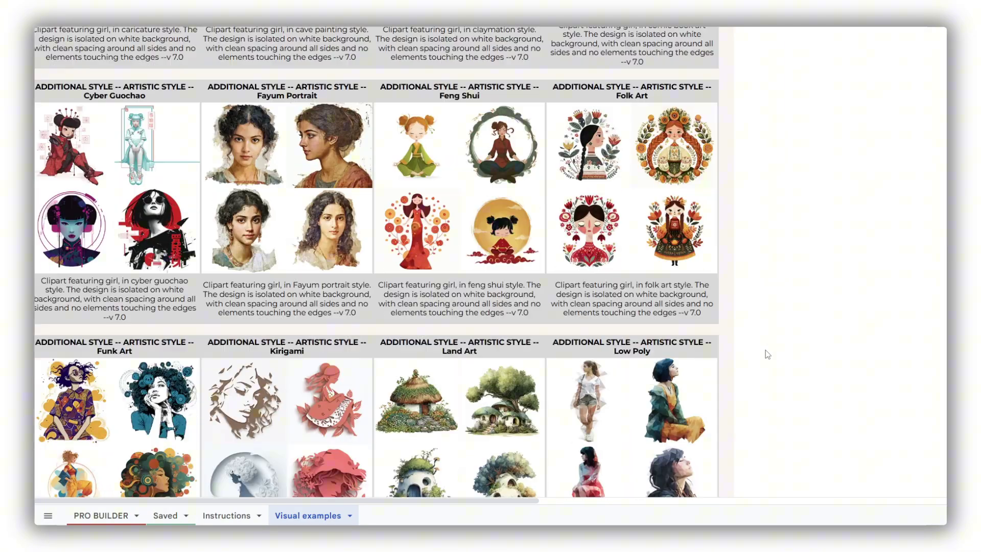
pyautogui.scroll(-6, 766, 351)
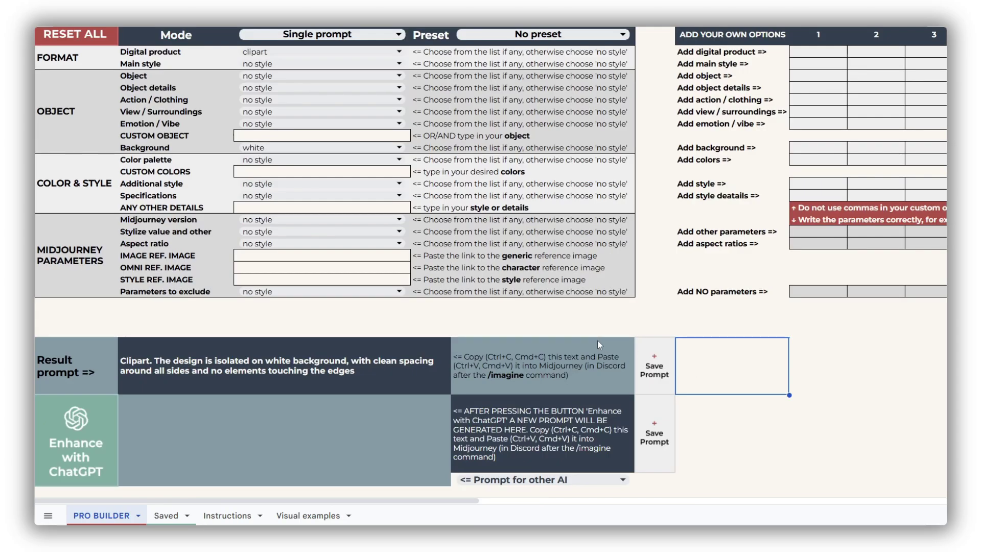
# Step: Review the generic, outline, character and other detail specifications and set the clipart's specification to dollcore
pyautogui.click(186, 199)
pyautogui.click(295, 199)
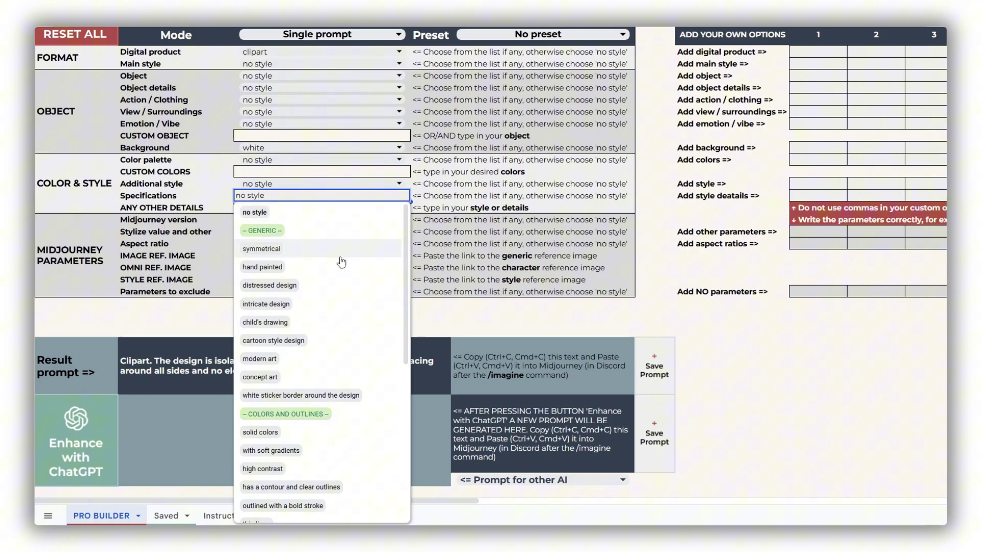
pyautogui.scroll(-1, 379, 340)
pyautogui.scroll(-2, 379, 340)
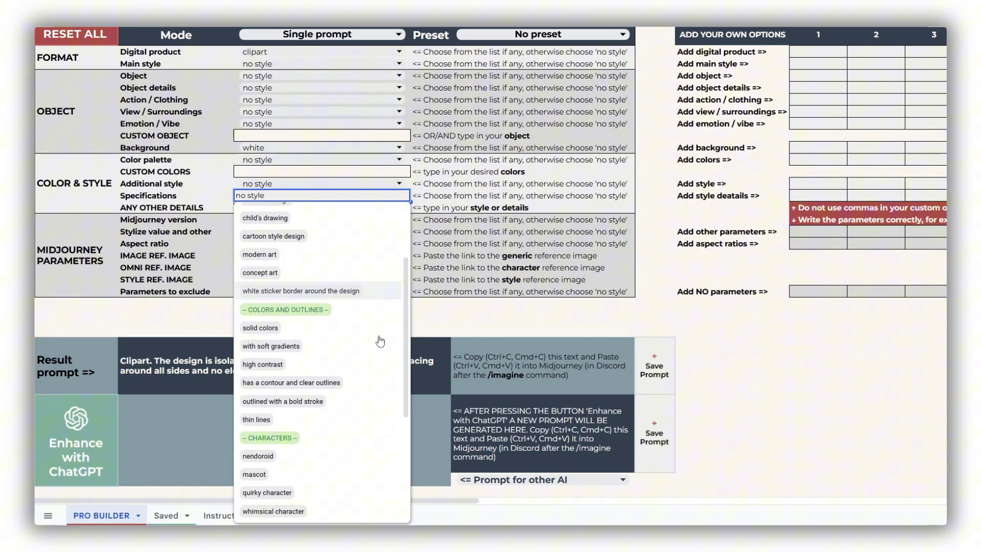
pyautogui.scroll(-2, 379, 341)
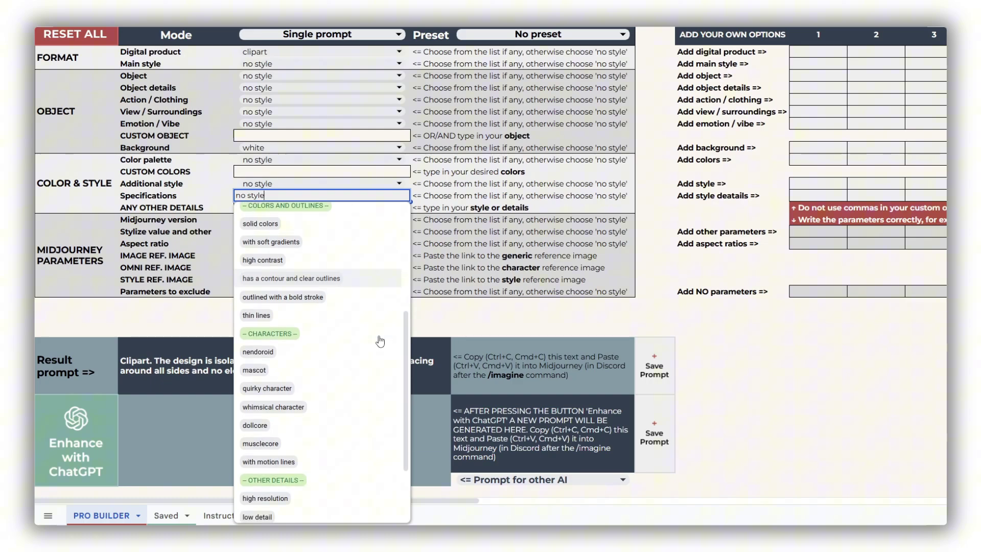
pyautogui.scroll(-1, 379, 340)
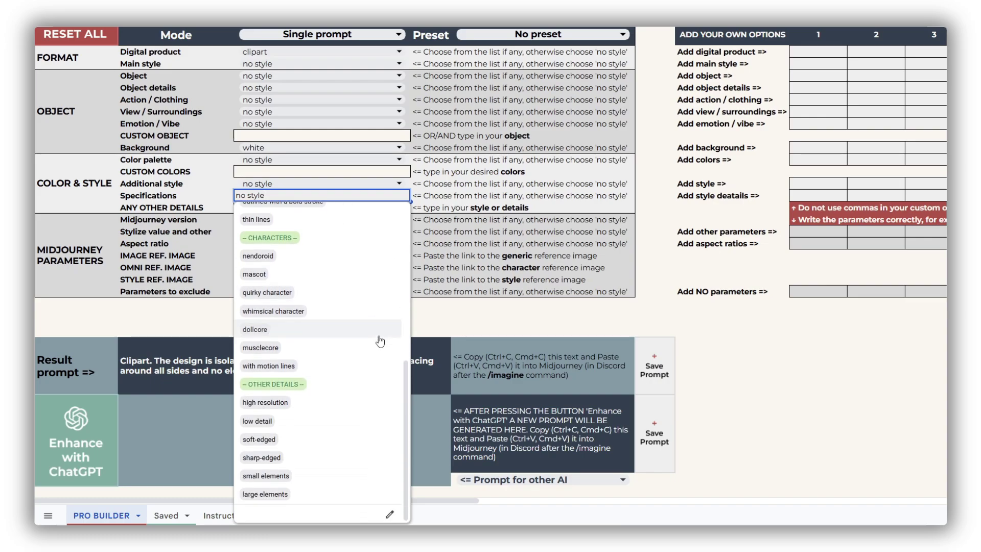
pyautogui.click(380, 330)
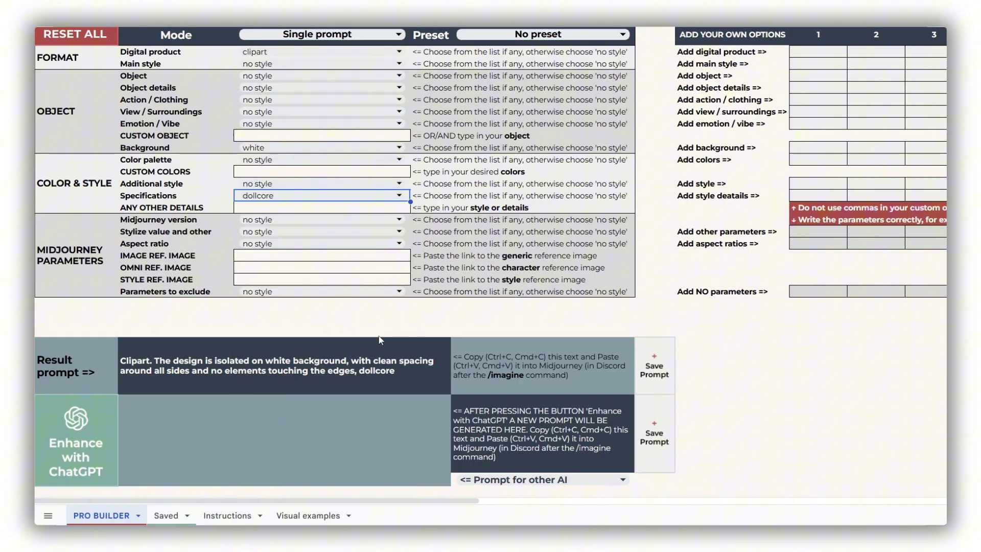
# Step: Enter "hand-painted" as any other details for the clipart prompt
pyautogui.click(316, 208)
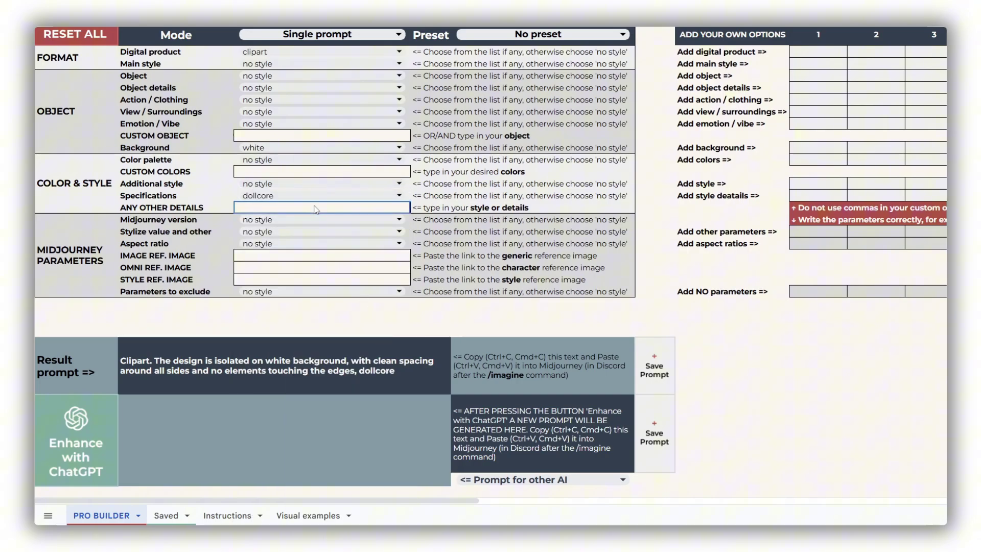
pyautogui.write('hand-pa')
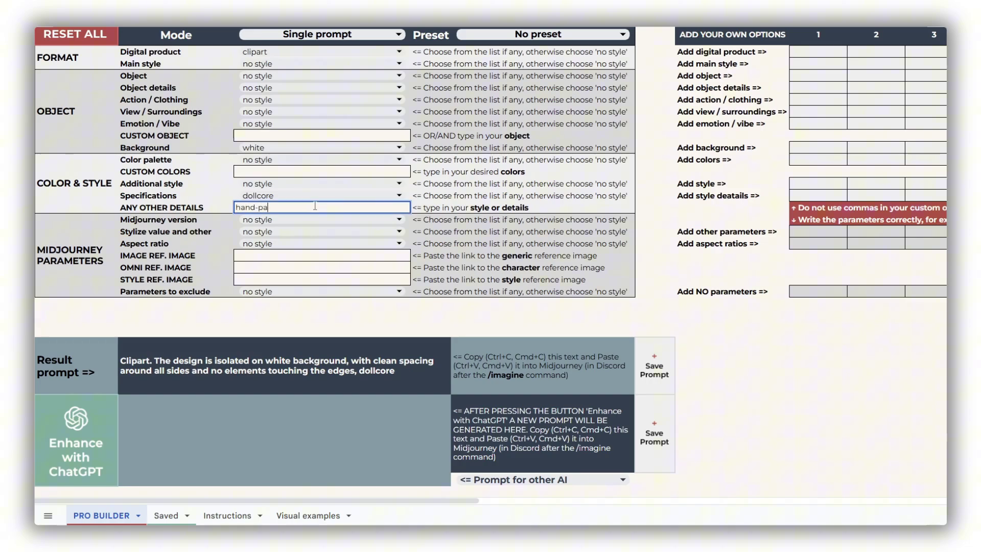
pyautogui.write('inted')
pyautogui.press('Return')
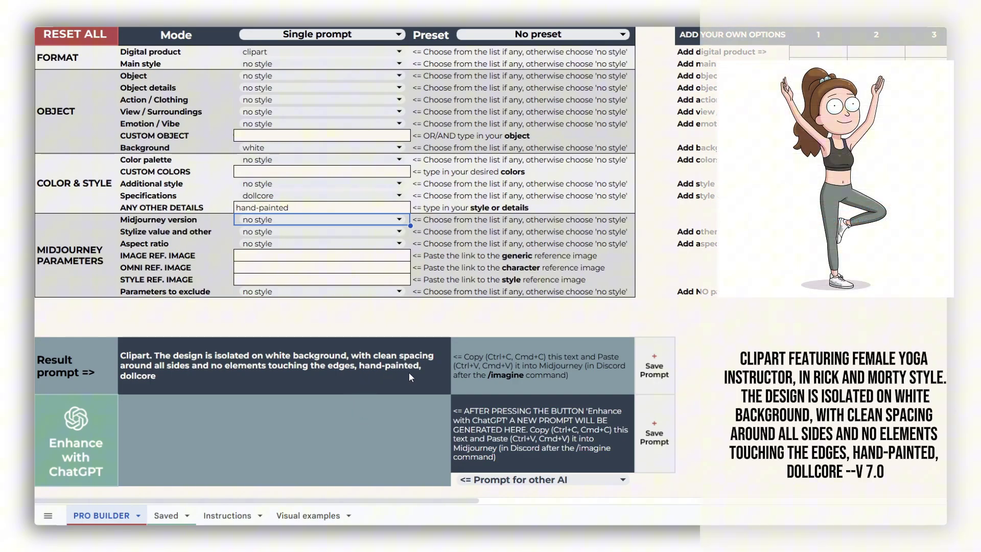
# Step: Replace the clipart prompt's other details with "meditating"
pyautogui.click(301, 210)
pyautogui.write('meditating')
pyautogui.press('Return')
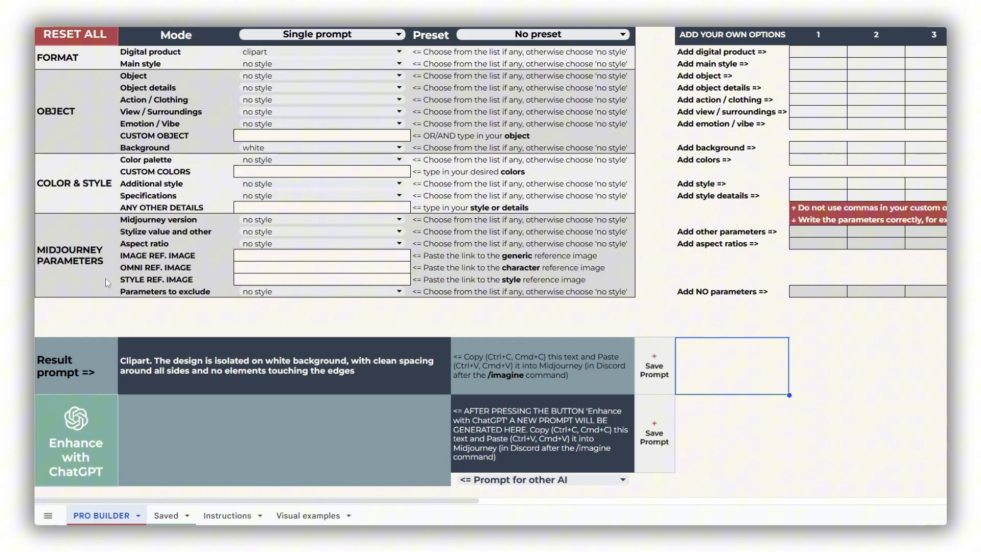
# Step: Examine the available Midjourney parameter options for version, stylize value and aspect ratio
pyautogui.click(84, 286)
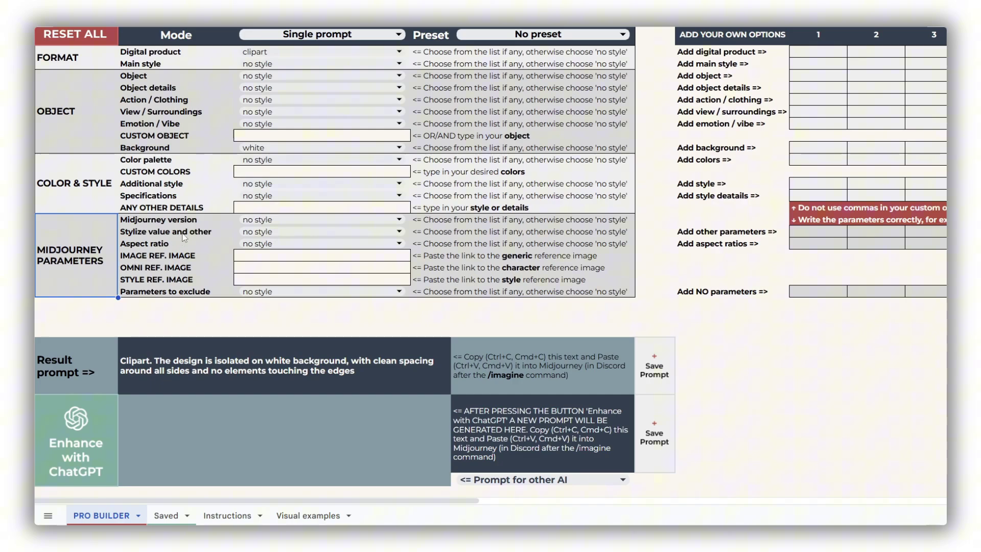
pyautogui.click(255, 221)
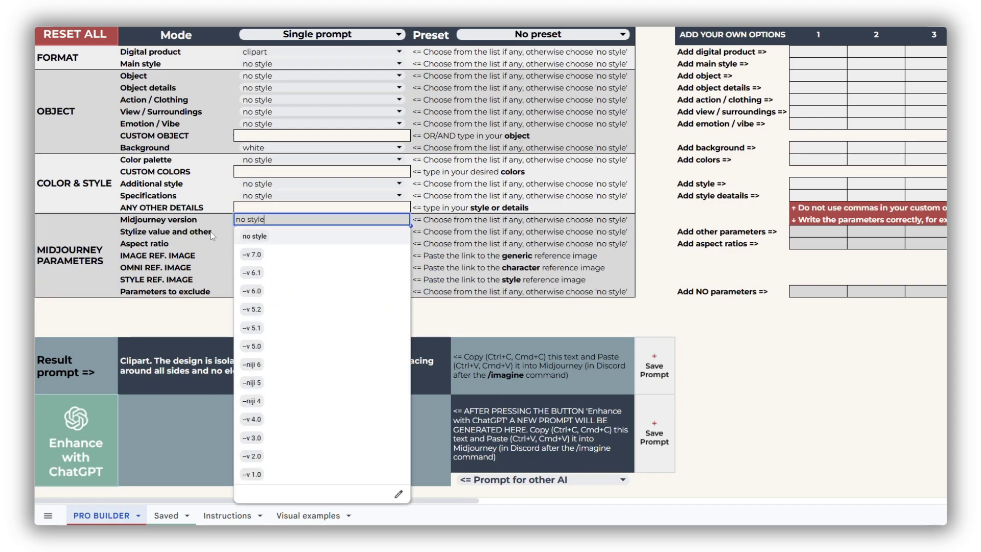
pyautogui.press('Return')
pyautogui.press('Return')
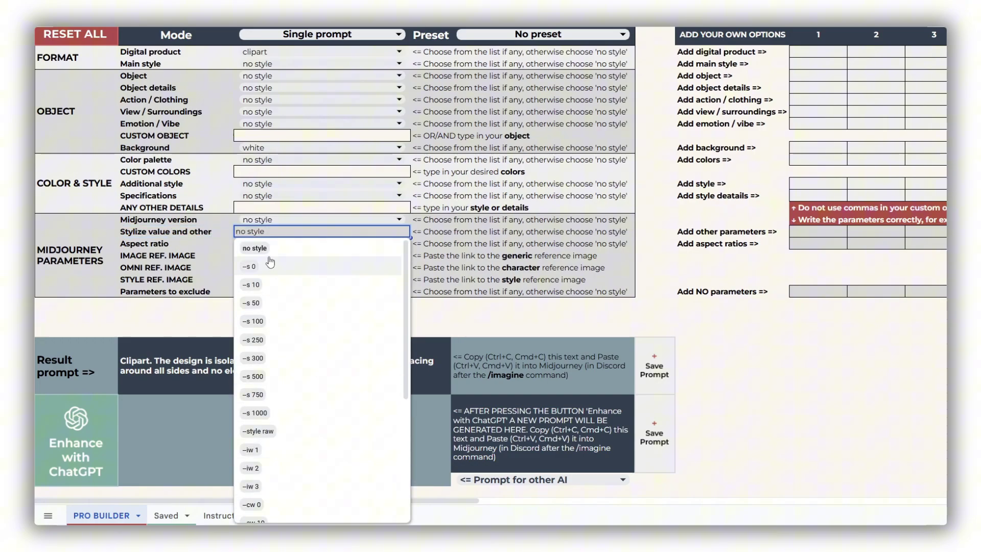
pyautogui.click(223, 246)
pyautogui.click(257, 246)
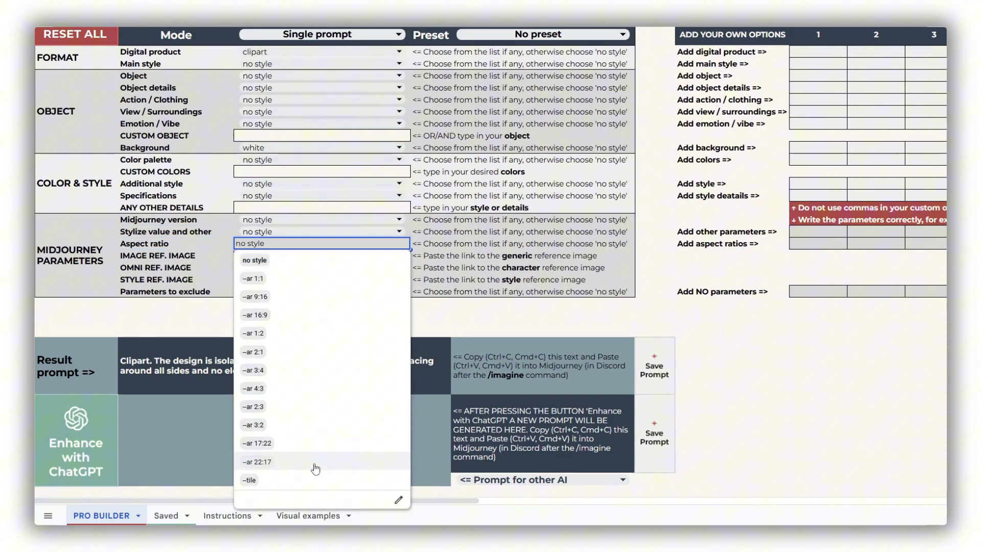
pyautogui.click(283, 233)
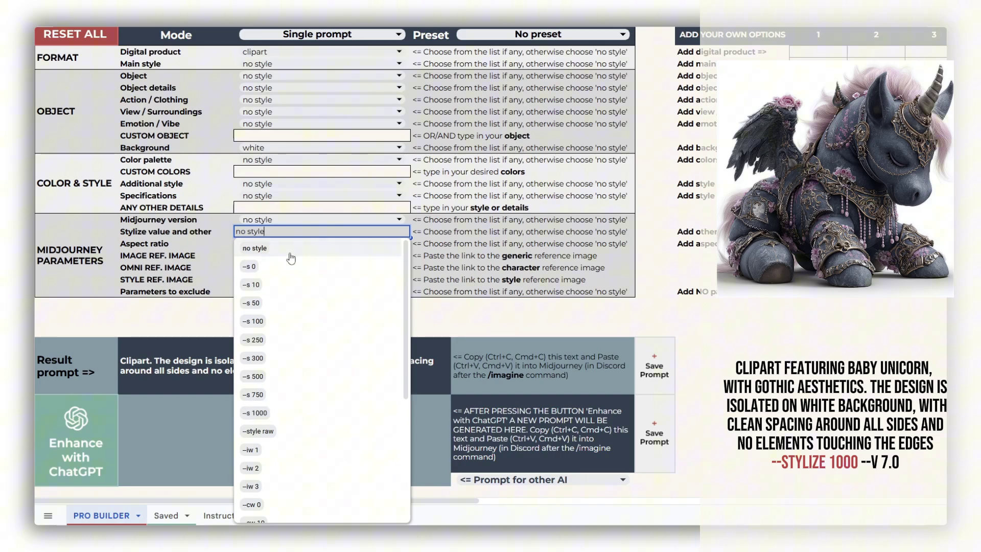
pyautogui.click(724, 357)
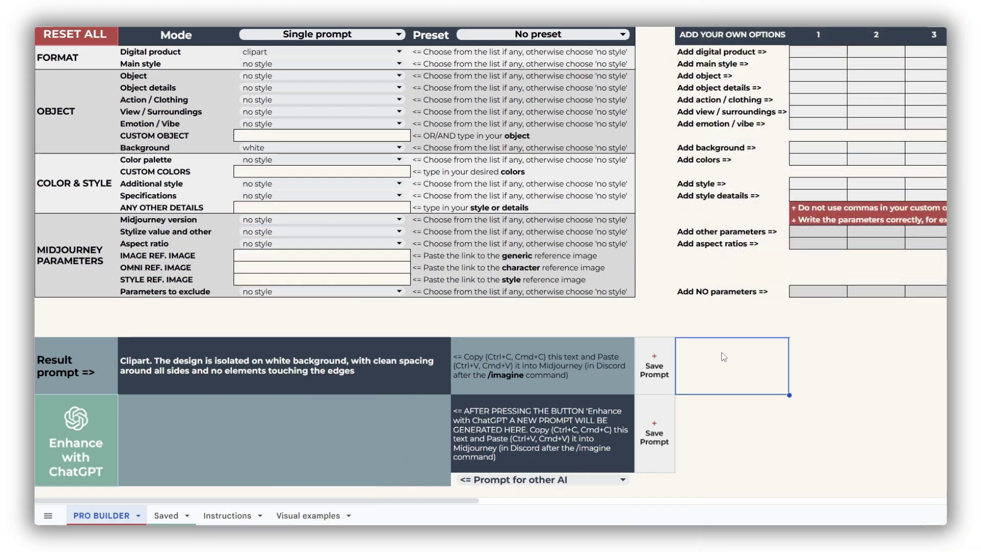
# Step: Set the parameters to exclude to --no dots and review the other exclusion options
pyautogui.click(241, 296)
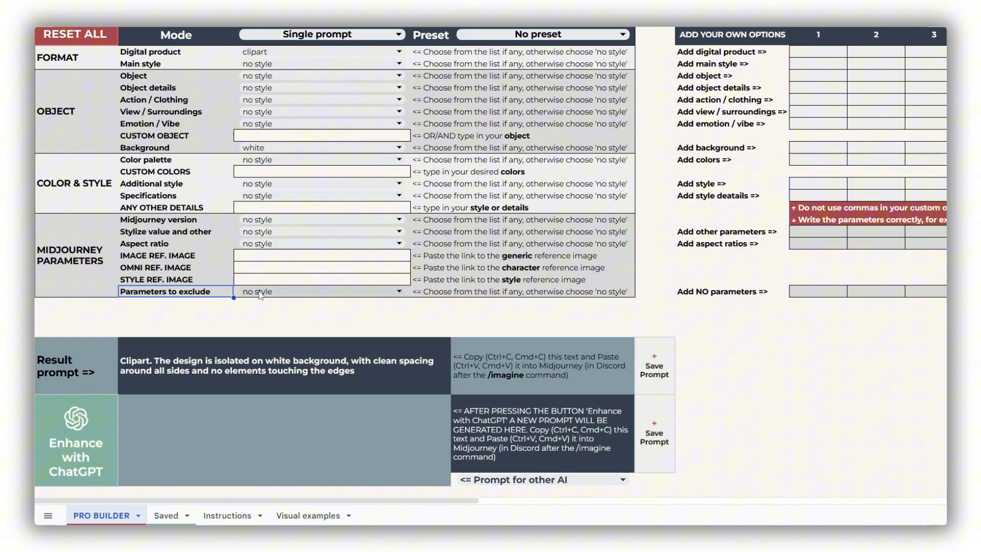
pyautogui.click(276, 295)
pyautogui.moveTo(409, 321)
pyautogui.mouseDown()
pyautogui.moveTo(408, 480)
pyautogui.moveTo(410, 317)
pyautogui.mouseUp()
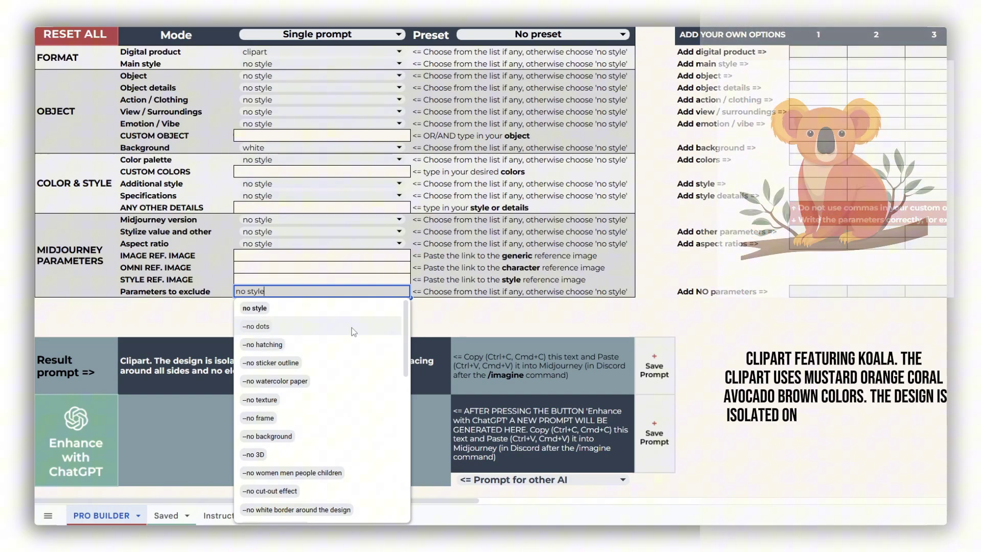
pyautogui.click(351, 327)
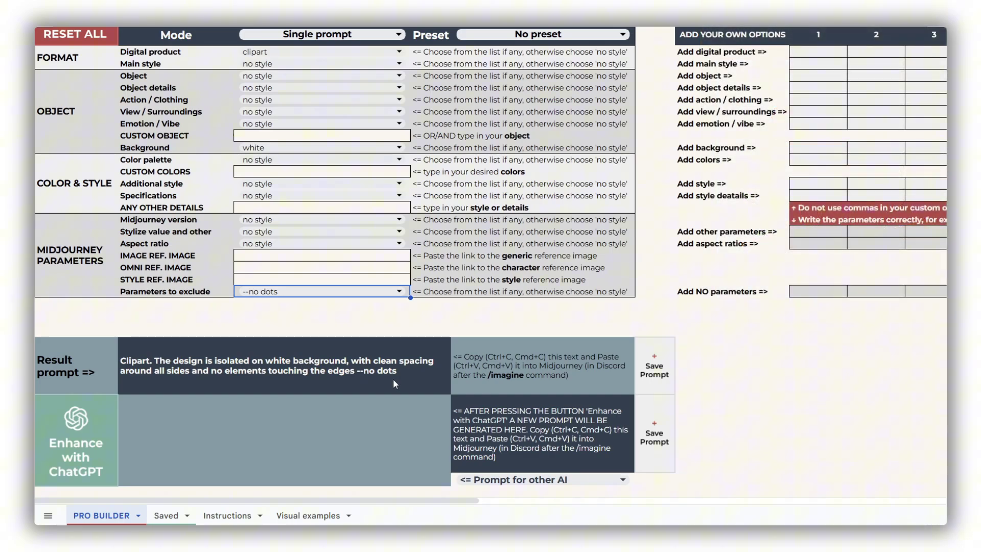
pyautogui.doubleClick(372, 292)
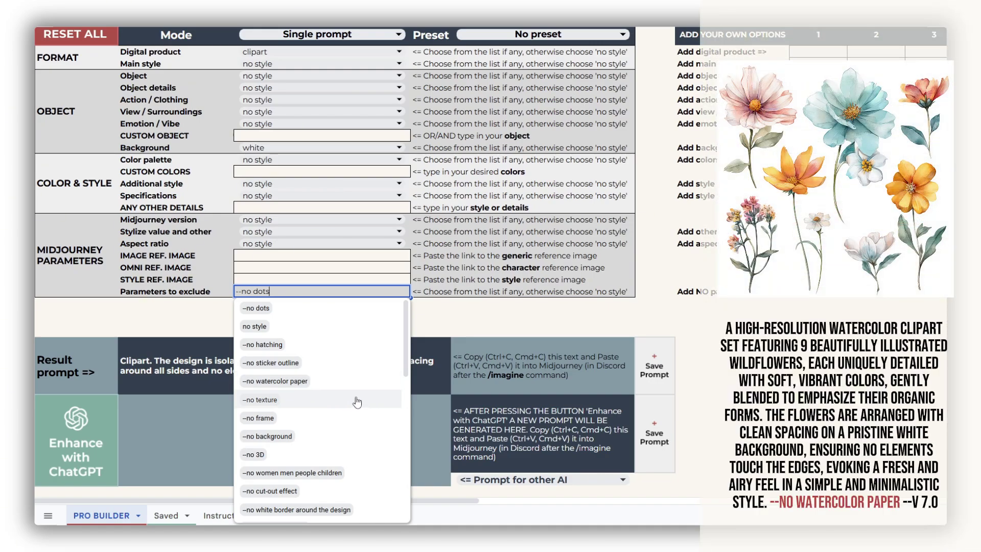
pyautogui.click(369, 392)
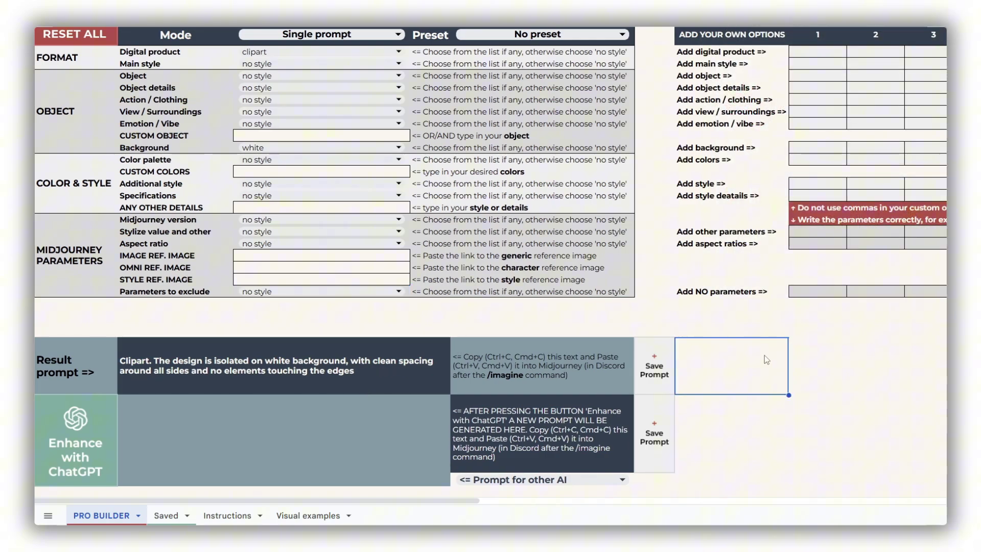
# Step: Add "--chaos 3" as the first custom option for other parameters and open the stylize value options
pyautogui.moveTo(729, 234); pyautogui.dragTo(943, 335)
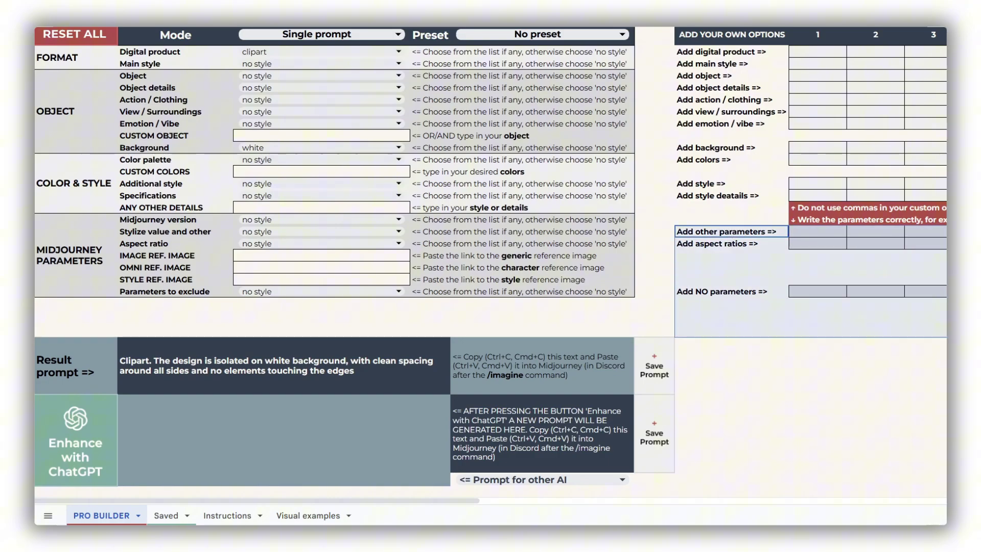
pyautogui.click(819, 174)
pyautogui.click(820, 125)
pyautogui.click(822, 88)
pyautogui.click(813, 234)
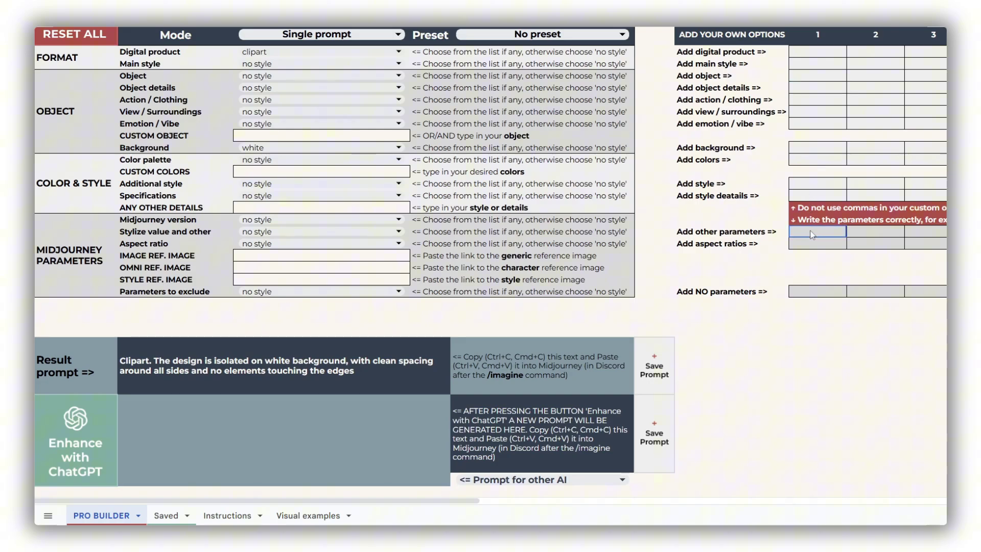
pyautogui.write('--chaos 3')
pyautogui.press('Return')
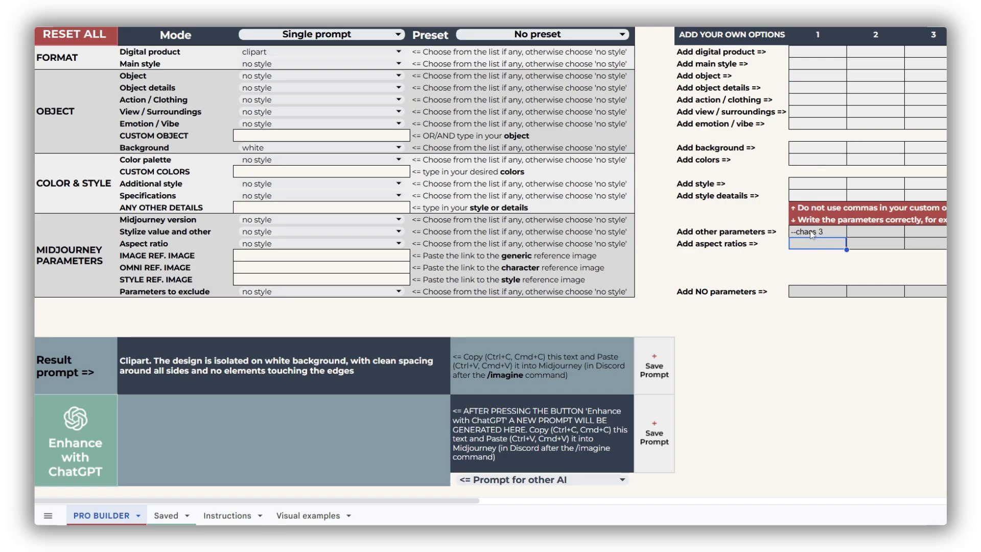
pyautogui.click(378, 232)
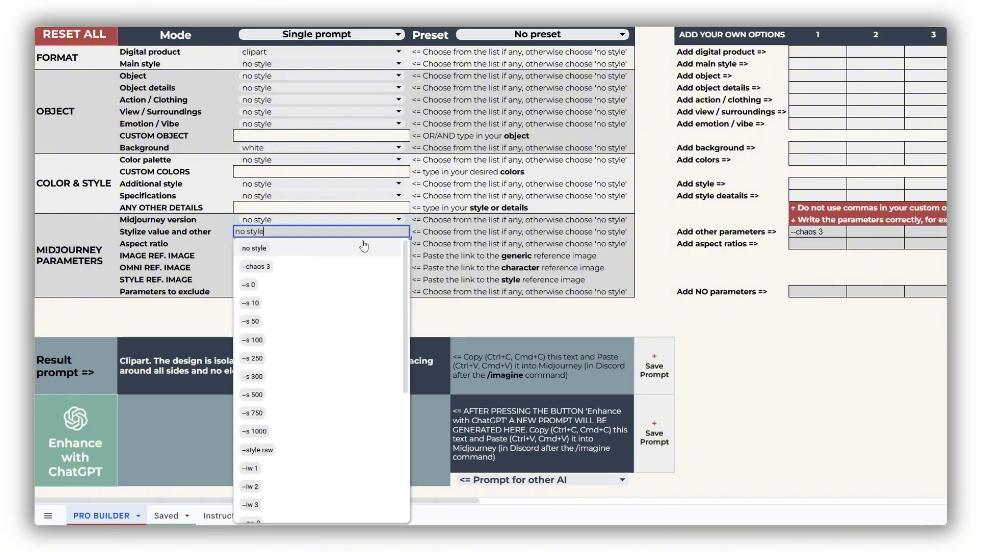
# Step: Set the stylize and other parameter to --chaos 3 and go through the image, omni and style reference fields
pyautogui.click(328, 268)
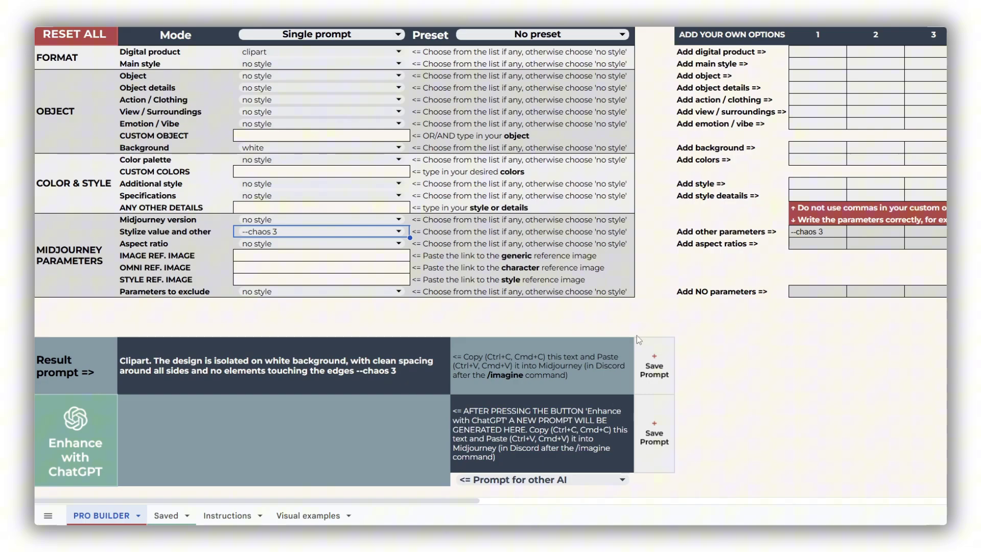
pyautogui.click(292, 260)
pyautogui.click(298, 271)
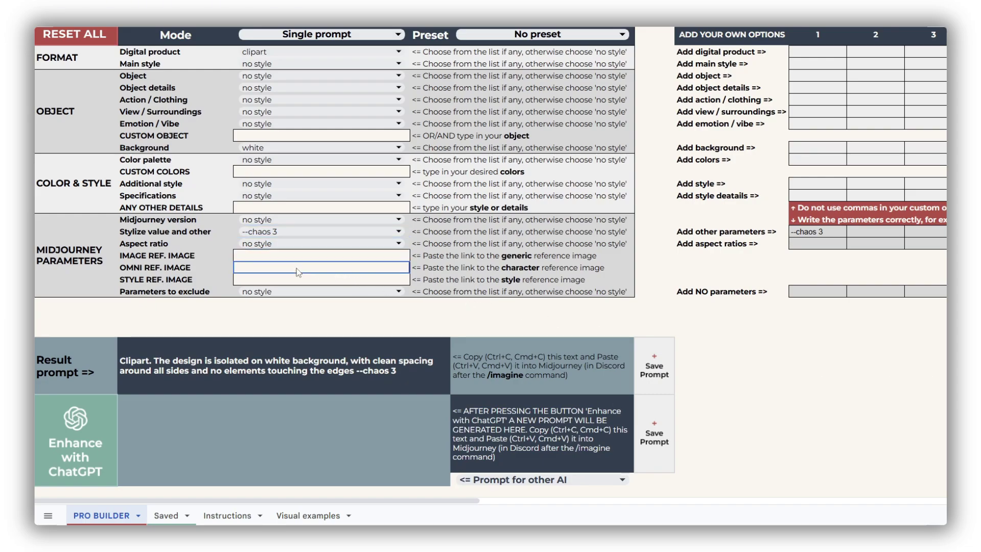
pyautogui.click(308, 282)
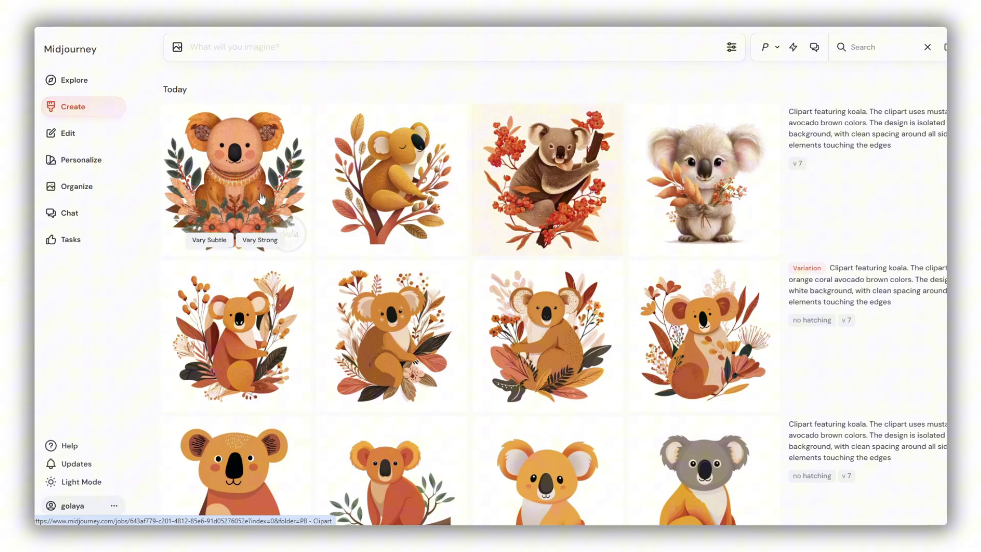
# Step: In Midjourney, bring the first koala image into the prompt area as a reference image
pyautogui.moveTo(248, 189); pyautogui.dragTo(652, 75)
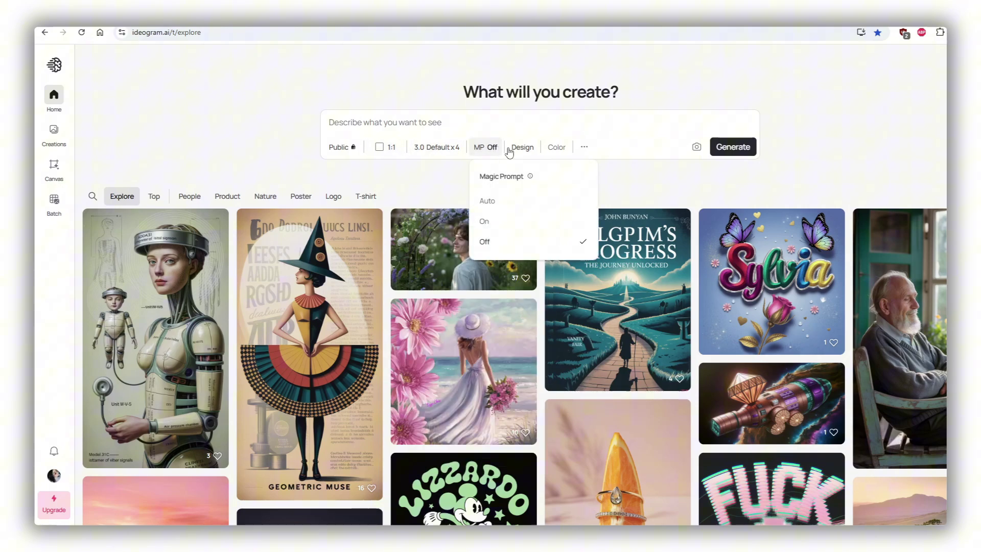
# Step: In ChatGPT, submit an image prompt for 3D render clipart featuring cute fashionista, adding "vertical aspect ratio, no bag, very detailed image"
pyautogui.moveTo(563, 152)
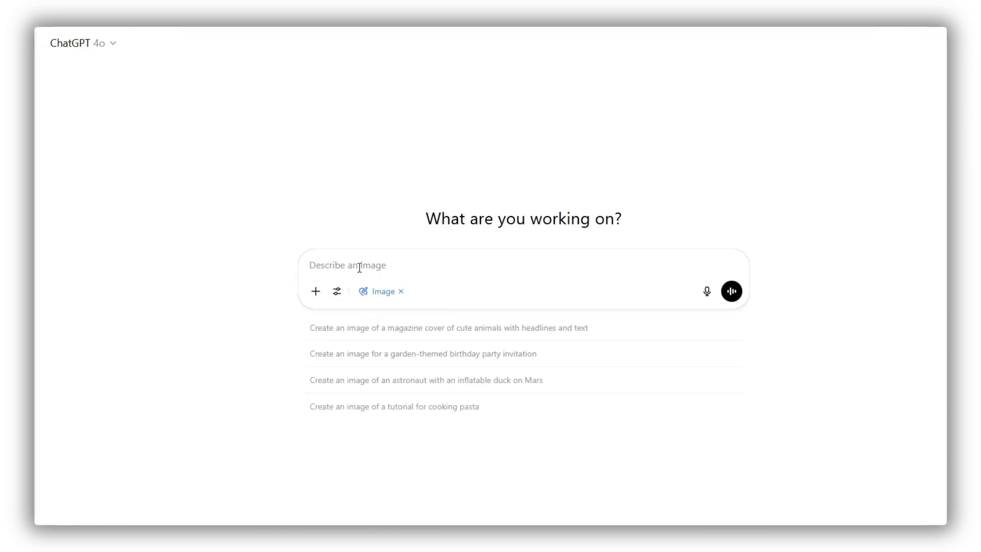
pyautogui.write('3D render clipart featuring cute fashionista. The design is isolated on white background, with clean spacing around all sides and no elements touching the edges')
pyautogui.hotkey('shift', 'Return')
pyautogui.write('vertical aspect ratio, no bag, very detailed image')
pyautogui.press('Return')
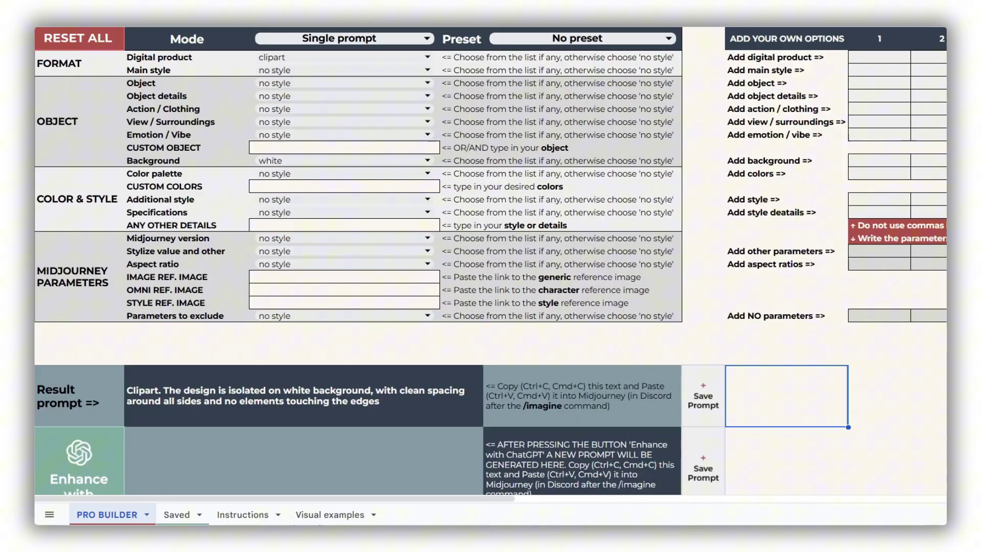
# Step: In the prompt builder, set the main style to doodle-style and the view / surroundings to among sparkles
pyautogui.click(348, 71)
pyautogui.click(334, 206)
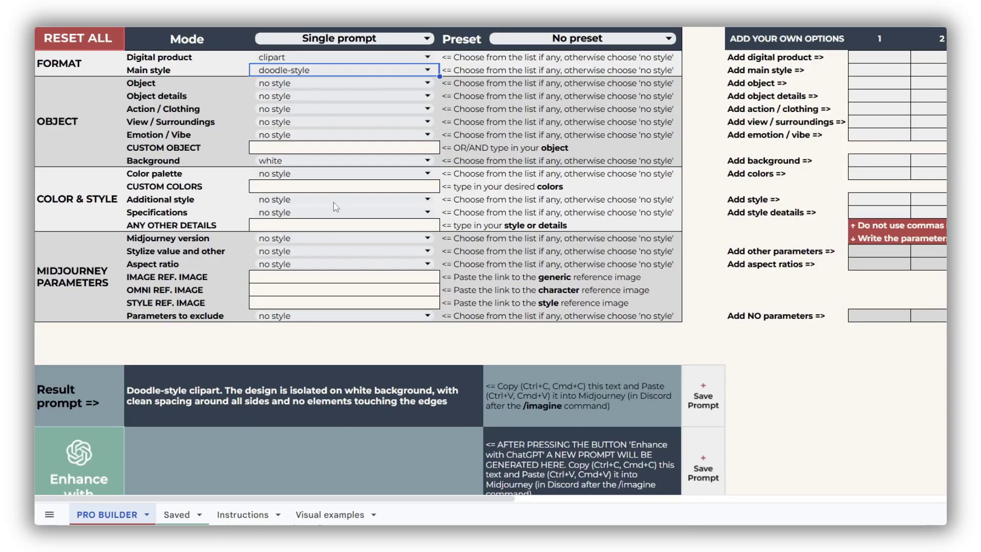
pyautogui.click(296, 125)
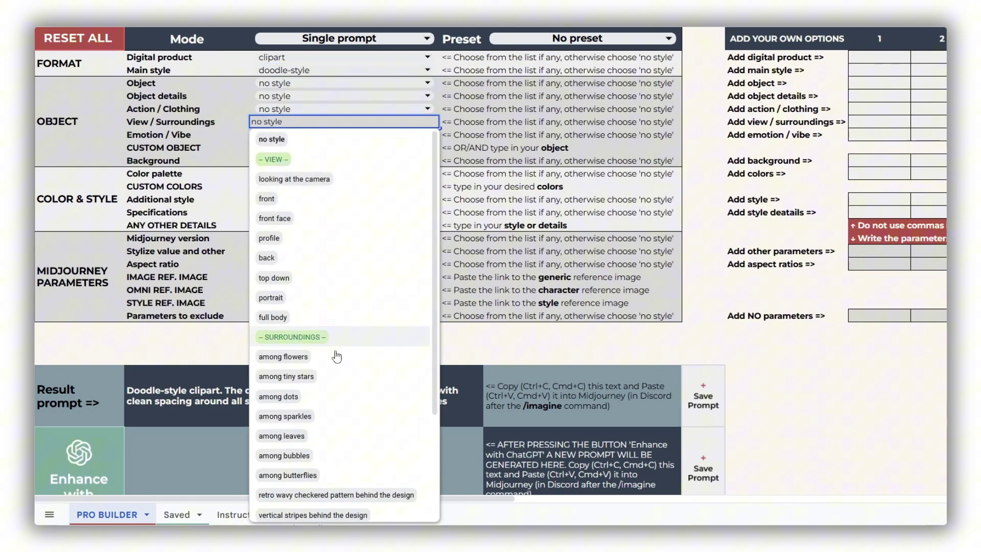
pyautogui.click(342, 418)
# Step: Enter "three magic potion bottles" as the custom object
pyautogui.click(280, 149)
pyautogui.write('three magic potion bottles')
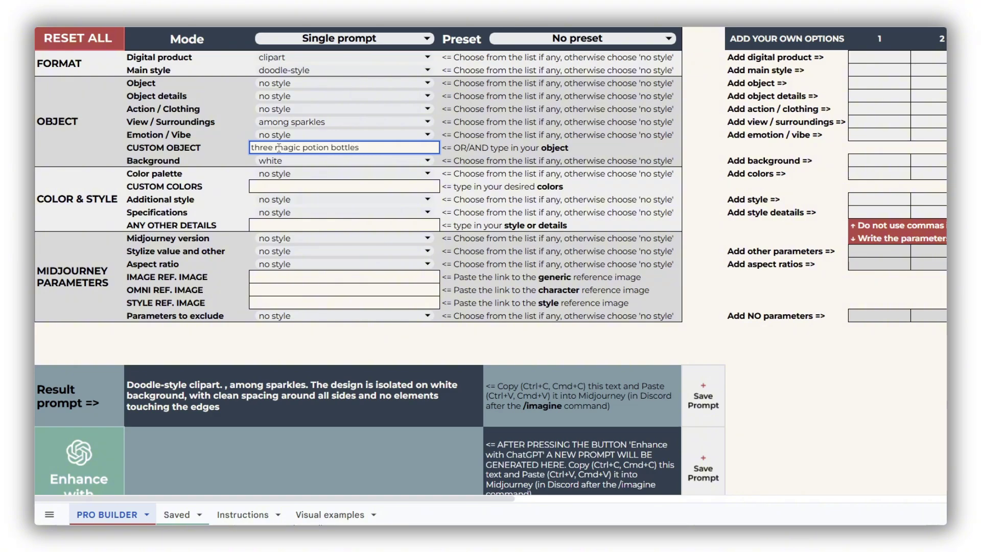
pyautogui.press('Return')
# Step: Set the color palette to the tender pastel moodboard
pyautogui.click(298, 175)
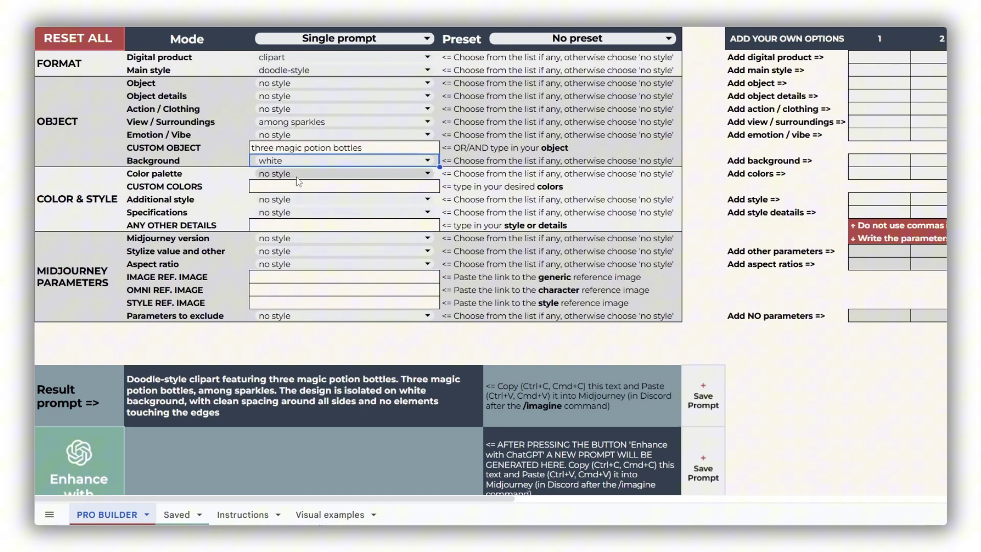
pyautogui.scroll(-10, 360, 303)
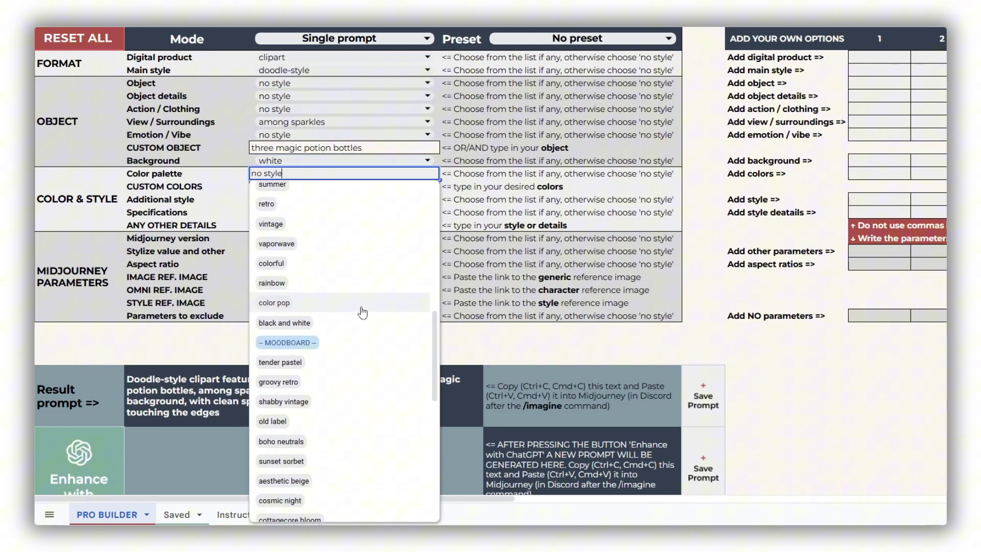
pyautogui.click(354, 327)
pyautogui.press('Down')
pyautogui.press('Down')
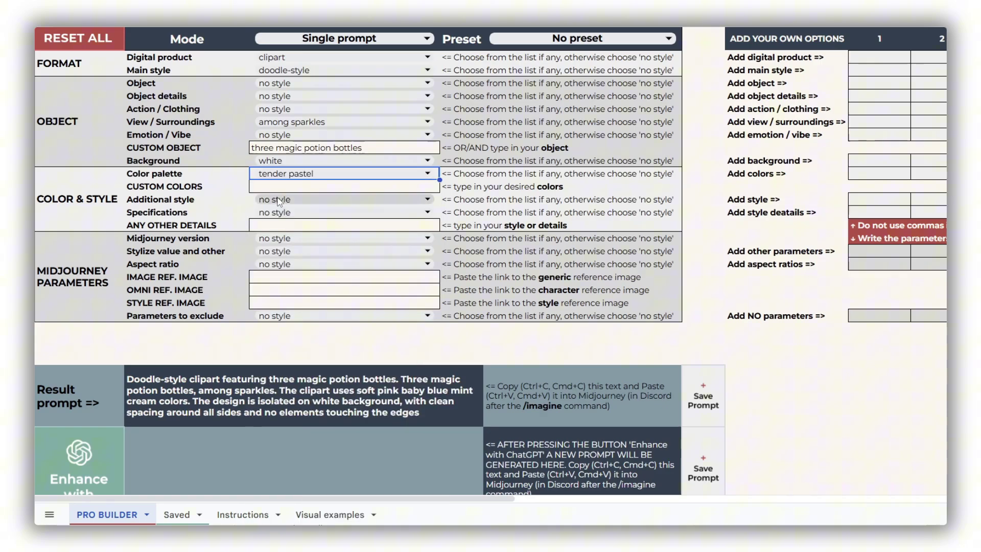
# Step: Set the additional style to the fantasy aesthetic
pyautogui.press('Return')
pyautogui.scroll(-6, 337, 326)
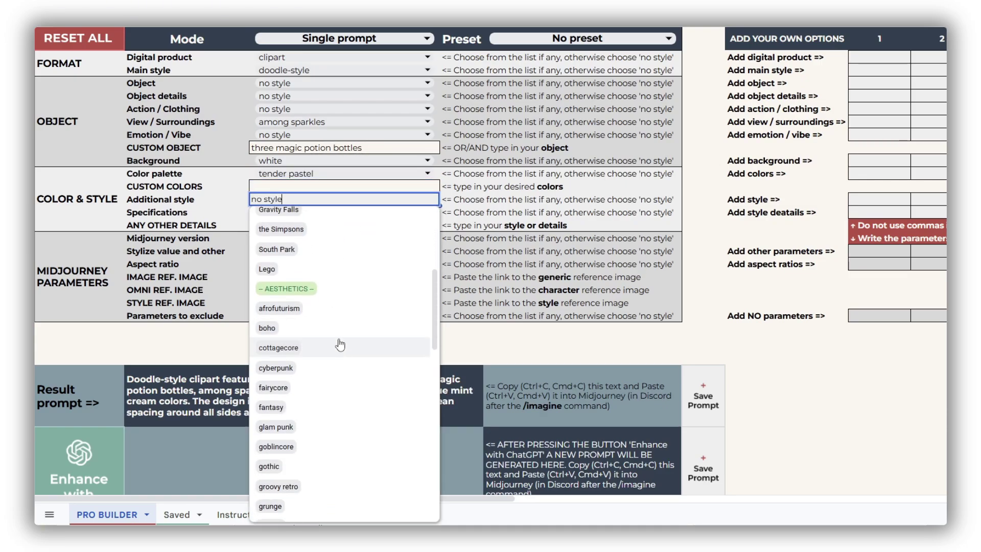
pyautogui.click(331, 410)
pyautogui.press('Down')
pyautogui.press('Return')
# Step: Set the specifications to outlined with a bold stroke
pyautogui.scroll(-5, 381, 366)
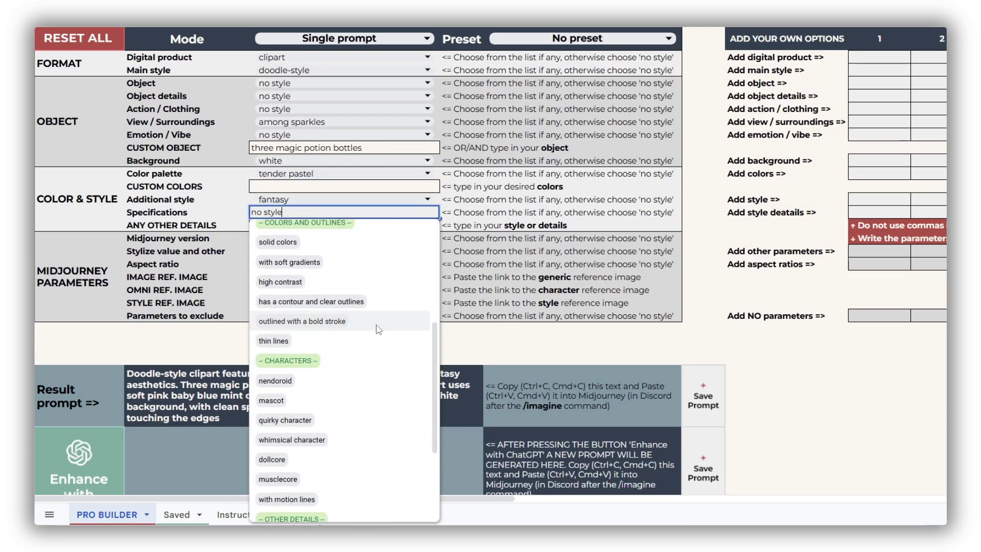
pyautogui.click(379, 383)
pyautogui.press('Down')
pyautogui.press('Down')
pyautogui.press('Return')
# Step: Set the Midjourney version to --v 7.0 and the stylize value to --s 500
pyautogui.click(300, 273)
pyautogui.press('Down')
pyautogui.press('Return')
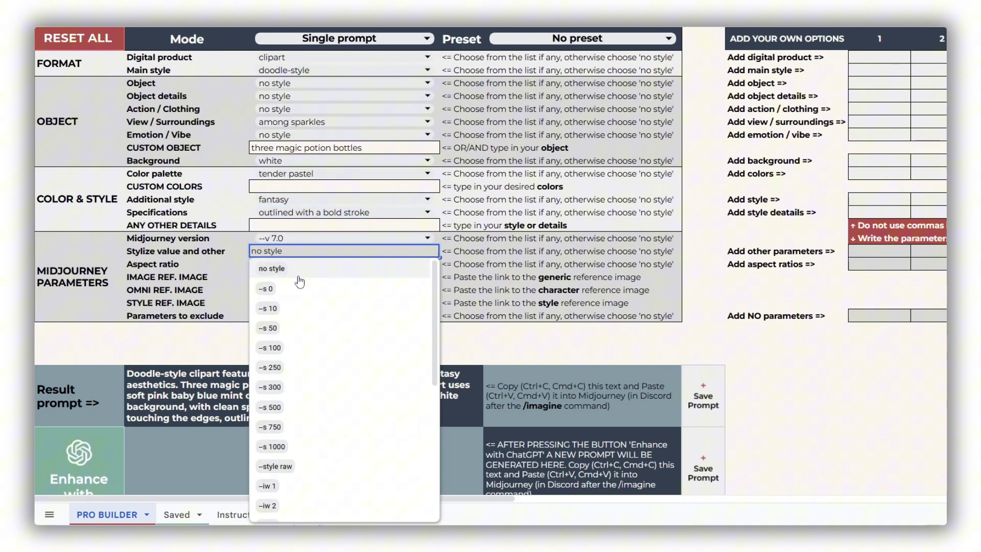
pyautogui.click(312, 412)
# Step: Copy the result prompt for the magic potion bottles and submit it in Midjourney
pyautogui.click(462, 418)
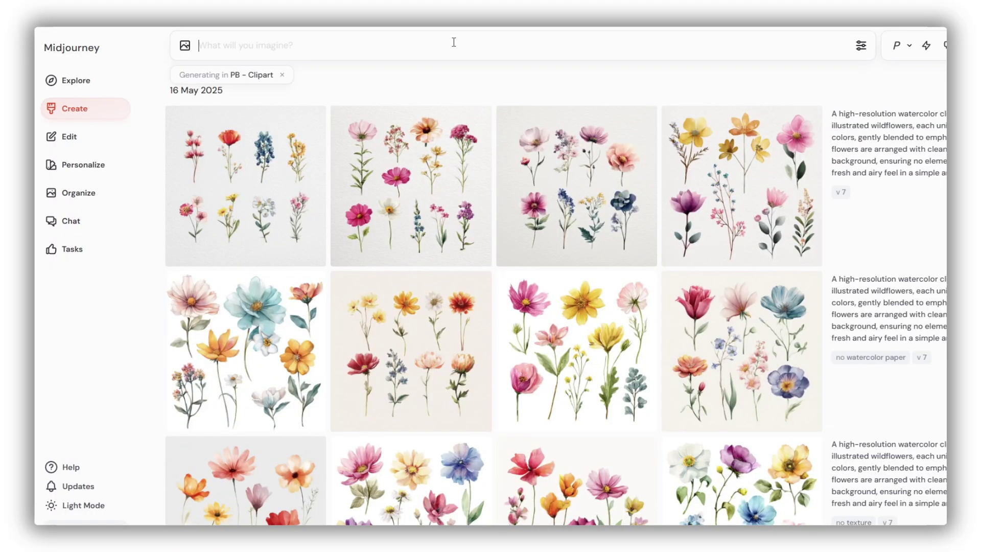
pyautogui.write('Doodle-style clipart featuring three magic potion bottles, with fantasy aesthetics. Three magic potion bottles, among sparkles. The clipart uses soft pink baby blue mint cream colors. The design is isolated on white background, with clean spacing around all sides and no elements touching the edges, outlined with a bold stroke --v 7.0 --s 500')
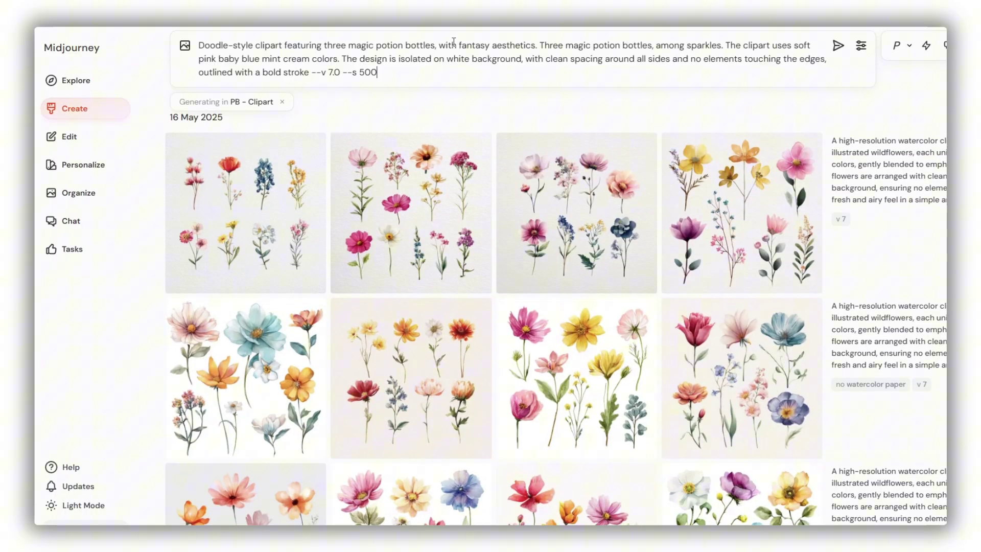
pyautogui.press('Return')
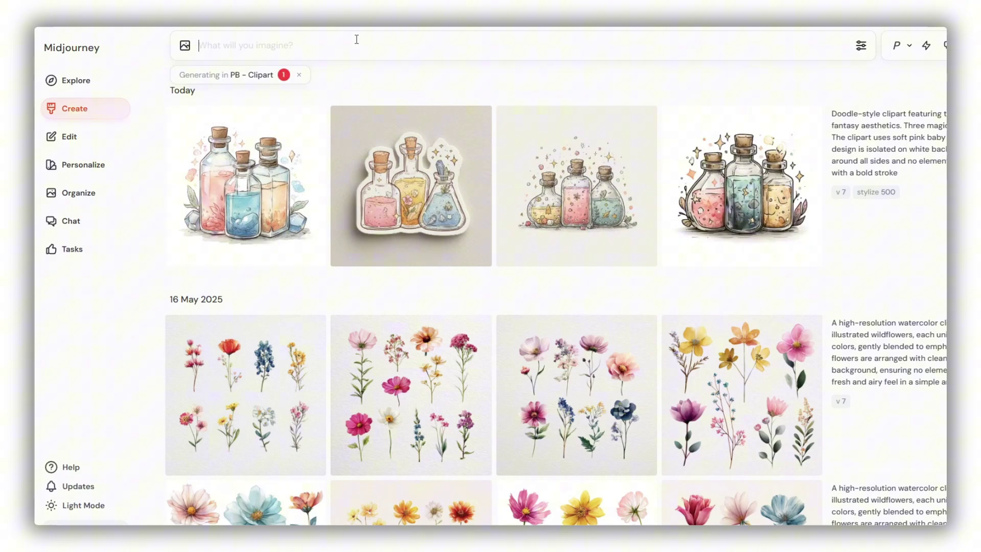
# Step: Open the first generated potion bottle image enlarged and move on to the second one
pyautogui.moveTo(253, 141)
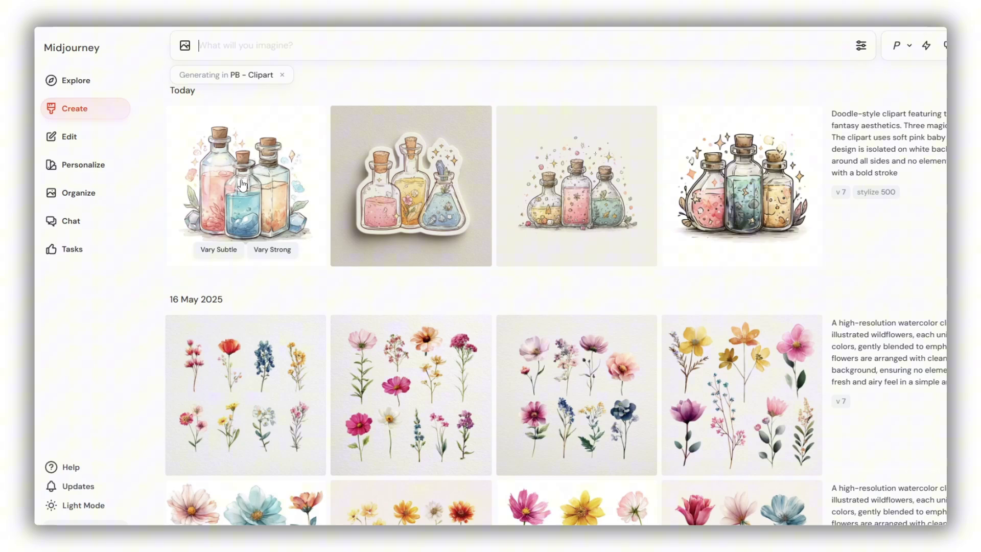
pyautogui.click(243, 185)
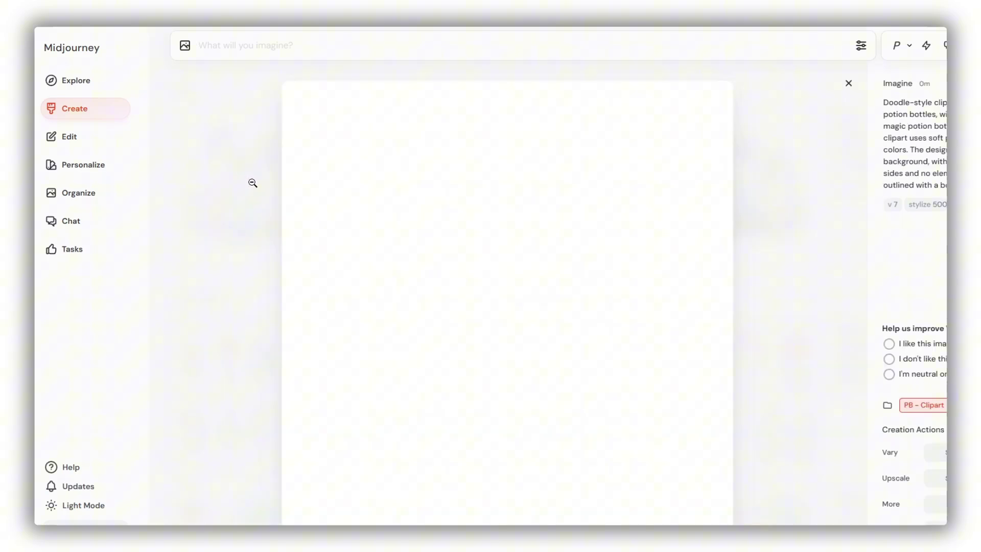
pyautogui.press('Right')
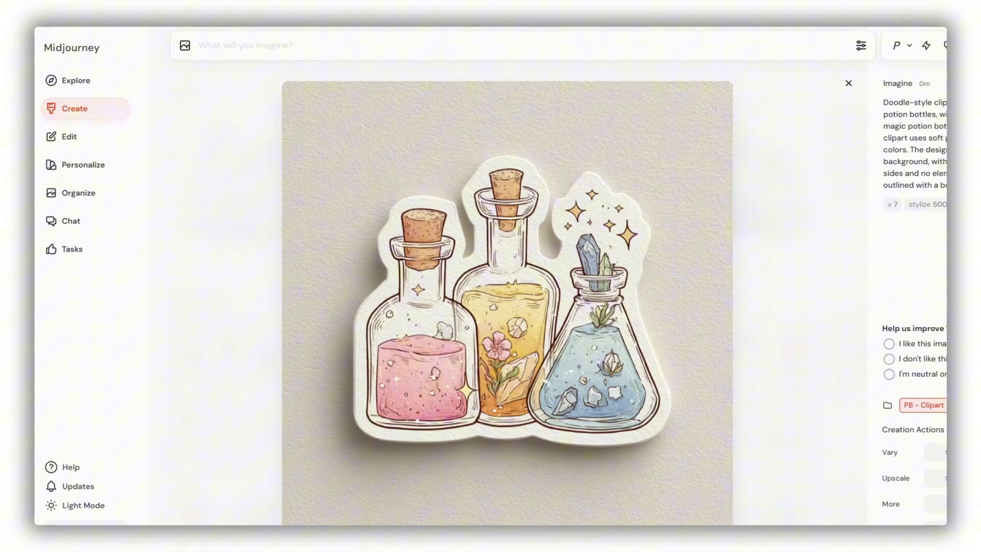
# Step: Examine the prompt builder's options for parameters to exclude without choosing one
pyautogui.click(307, 315)
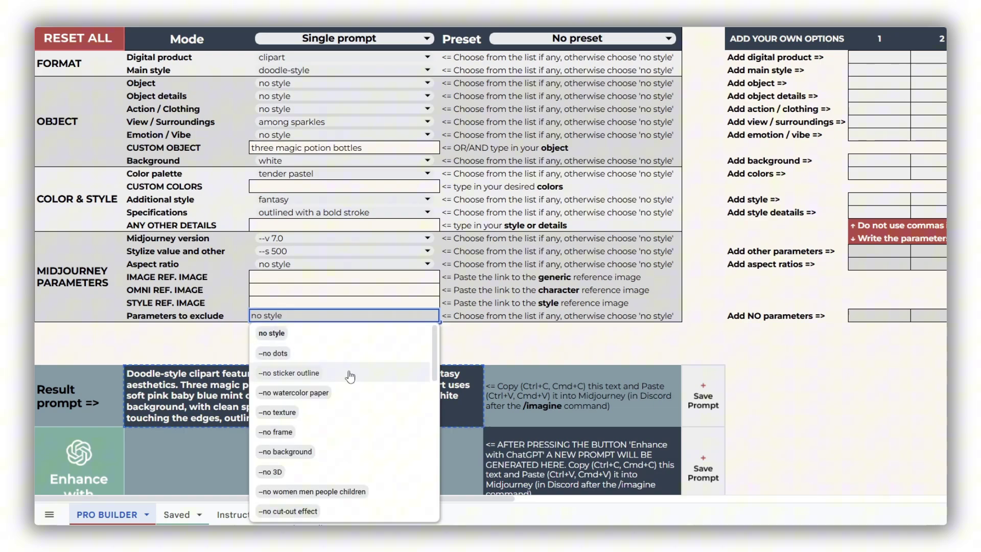
pyautogui.click(666, 360)
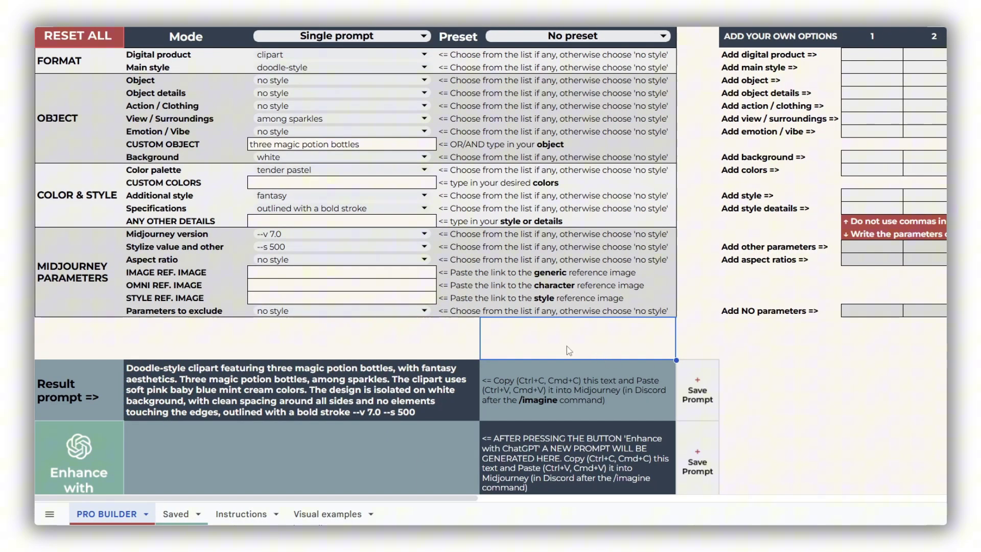
pyautogui.click(364, 55)
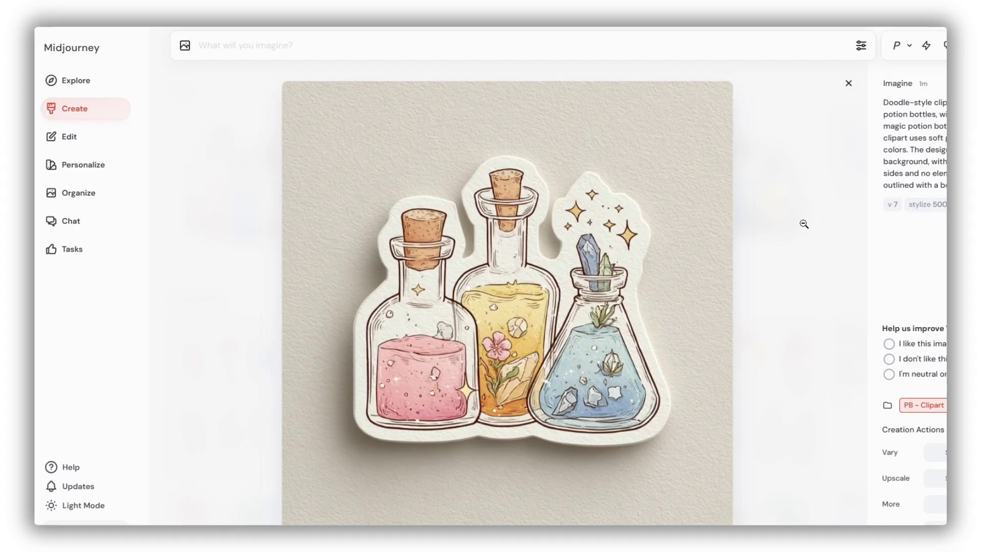
# Step: Back in Midjourney, view the remaining potion bottle images up to the fourth and close the enlarged view
pyautogui.press('Right')
pyautogui.press('Right')
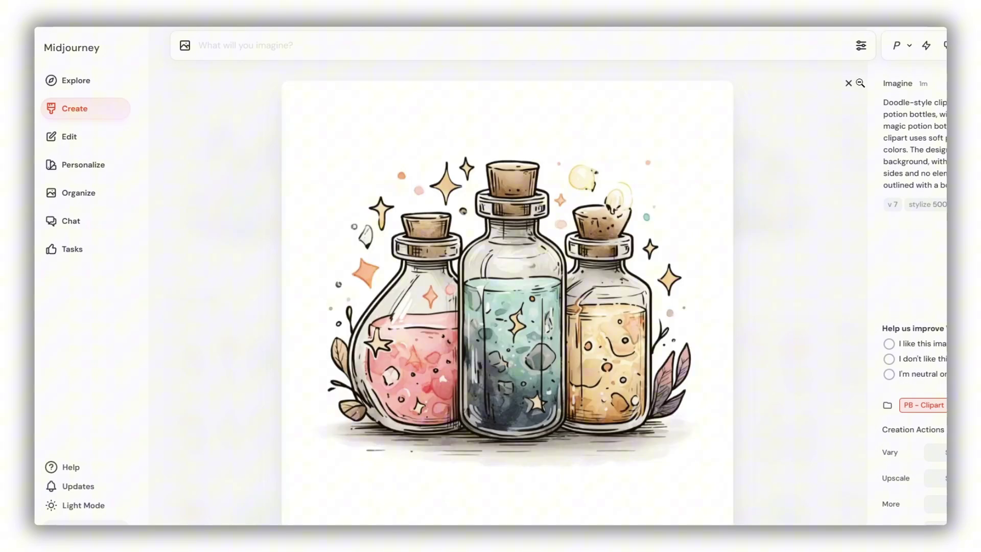
pyautogui.click(849, 83)
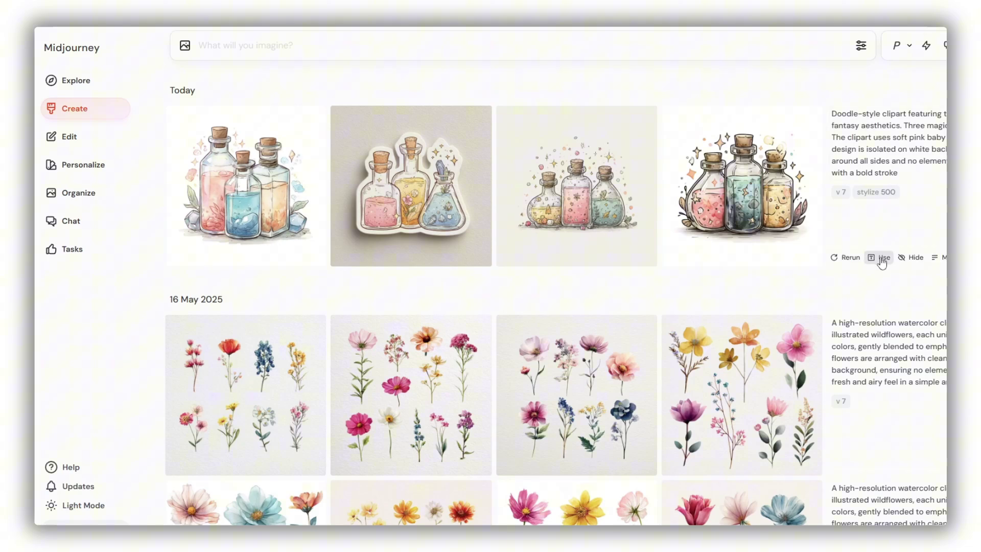
# Step: Reuse the potion bottle prompt and replace its first mention of "three magic potion bottles" with "airplane"
pyautogui.click(880, 258)
pyautogui.moveTo(324, 45); pyautogui.dragTo(435, 45)
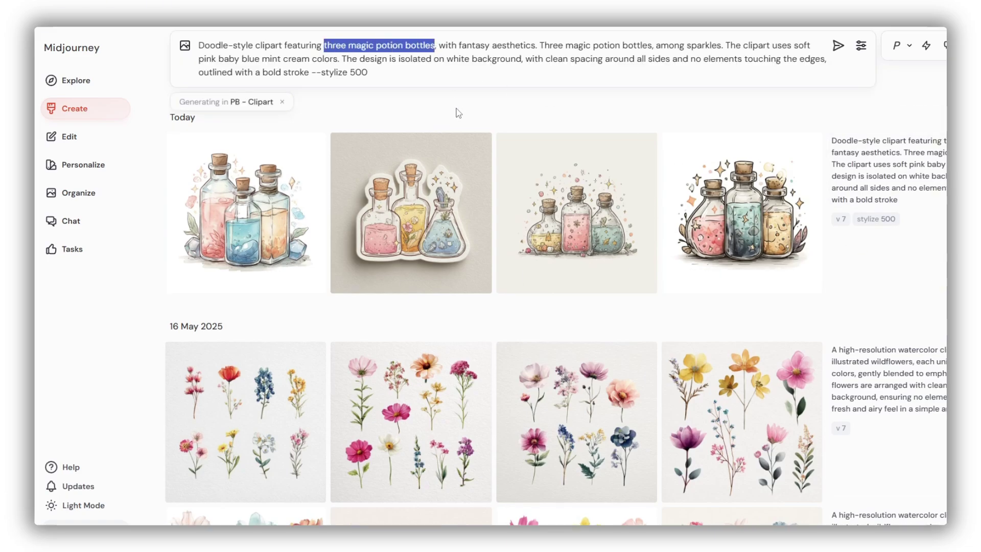
pyautogui.write('airplane')
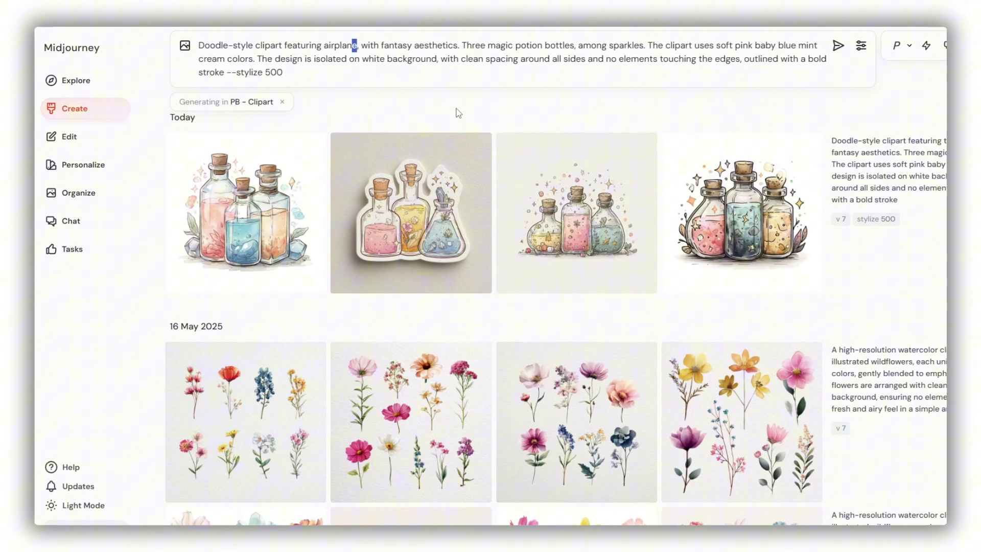
# Step: Copy "airplane" and paste it over the second mention of "Three magic potion bottles" in the prompt
pyautogui.hotkey('shift', 'Left')
pyautogui.hotkey('shift', 'Left')
pyautogui.hotkey('shift', 'Left')
pyautogui.hotkey('shift', 'Left')
pyautogui.hotkey('shift', 'Left')
pyautogui.hotkey('shift', 'Left')
pyautogui.hotkey('shift', 'Left')
pyautogui.hotkey('ctrl', 'c')
pyautogui.press('Right')
pyautogui.press('Right')
pyautogui.press('Right')
pyautogui.press('Right')
pyautogui.press('Right')
pyautogui.press('Right')
pyautogui.hotkey('shift', 'Right')
pyautogui.hotkey('shift', 'Right')
pyautogui.hotkey('shift', 'Right')
pyautogui.hotkey('shift', 'Right')
pyautogui.hotkey('shift', 'Right')
pyautogui.hotkey('shift', 'Right')
pyautogui.hotkey('shift', 'Right')
pyautogui.hotkey('shift', 'Right')
pyautogui.hotkey('shift', 'Right')
pyautogui.hotkey('shift', 'Right')
pyautogui.hotkey('shift', 'Right')
pyautogui.hotkey('shift', 'Right')
pyautogui.hotkey('shift', 'Right')
pyautogui.hotkey('shift', 'Right')
pyautogui.hotkey('shift', 'Right')
pyautogui.hotkey('shift', 'Right')
pyautogui.hotkey('shift', 'Right')
pyautogui.hotkey('shift', 'Right')
pyautogui.hotkey('shift', 'Right')
pyautogui.hotkey('shift', 'Right')
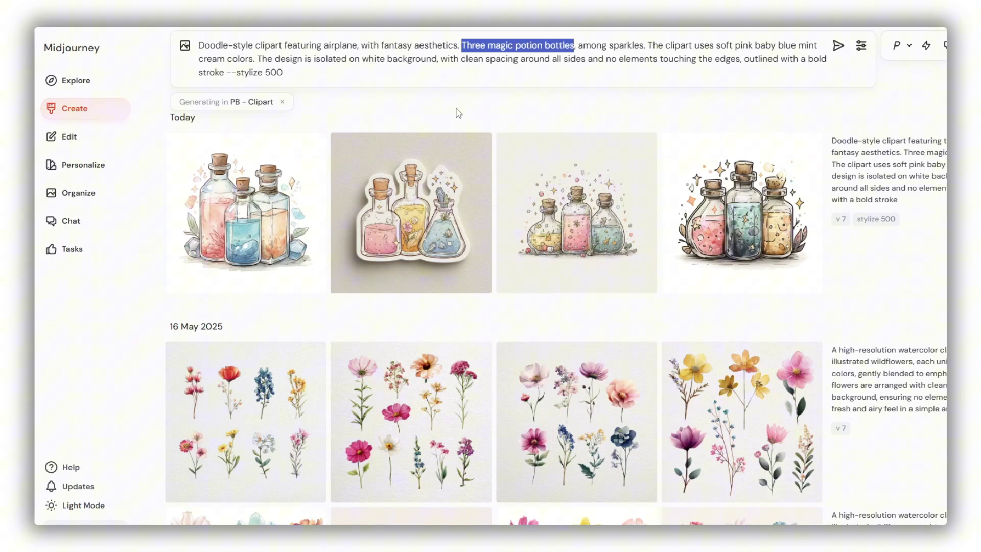
pyautogui.hotkey('ctrl', 'v')
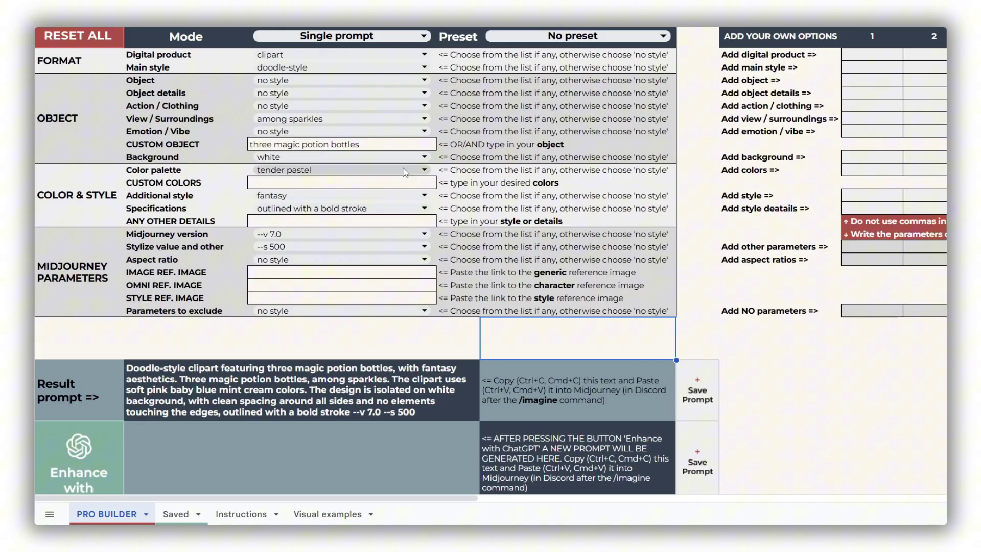
# Step: In the prompt builder, replace the custom object with "airplane"
pyautogui.click(377, 146)
pyautogui.write('airpla')
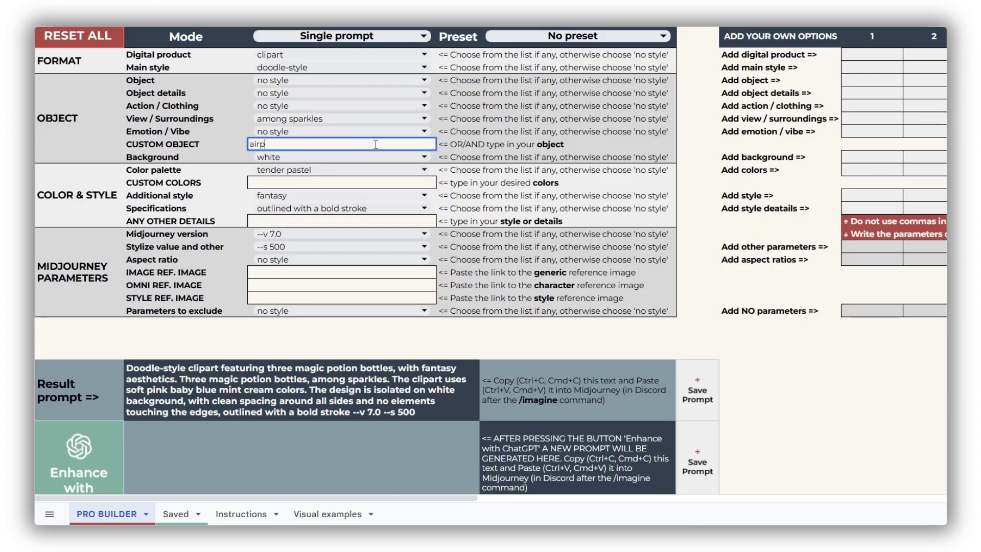
pyautogui.press('Return')
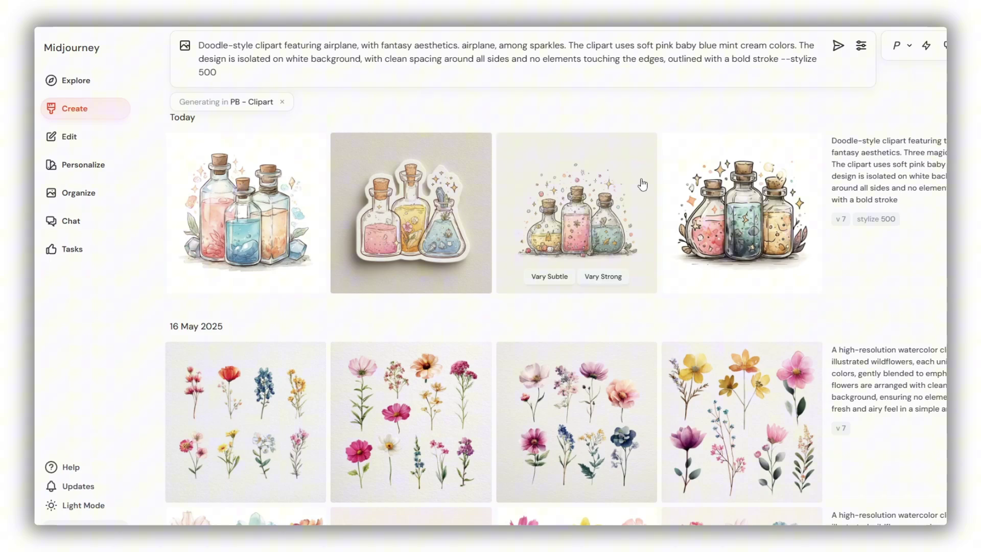
# Step: In Midjourney, add the fourth potion bottle image as a style reference and submit the airplane prompt
pyautogui.moveTo(701, 207)
pyautogui.moveTo(748, 224); pyautogui.dragTo(532, 87)
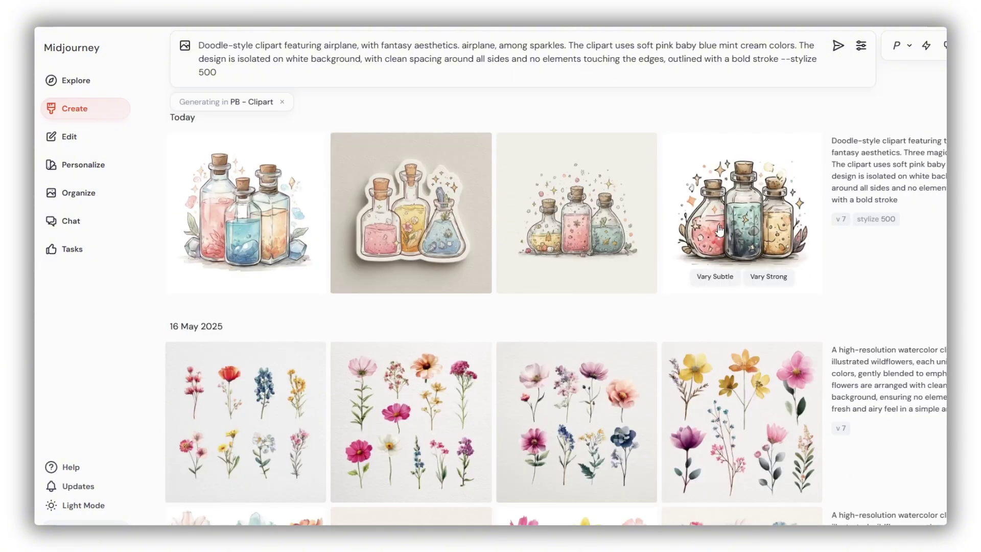
pyautogui.moveTo(720, 230); pyautogui.dragTo(573, 109)
pyautogui.press('Return')
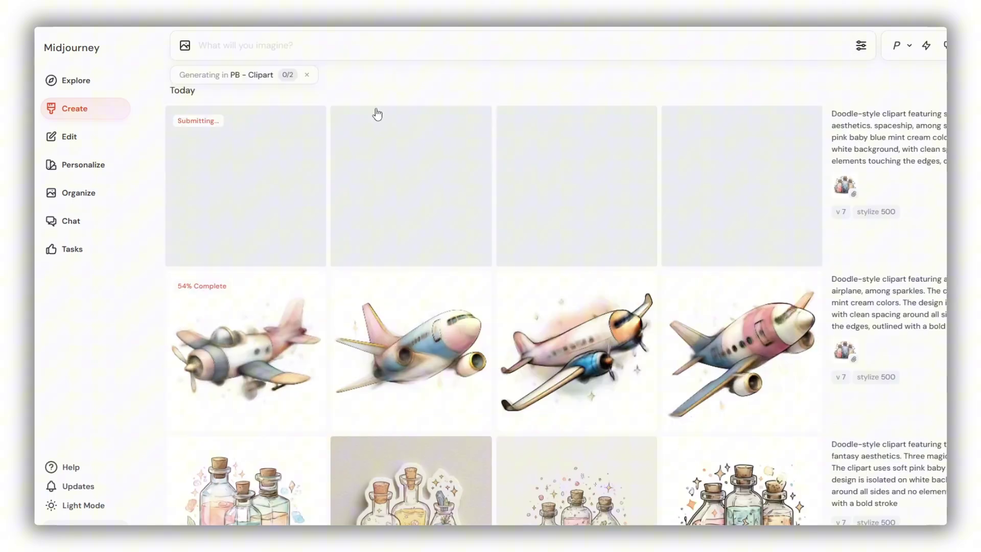
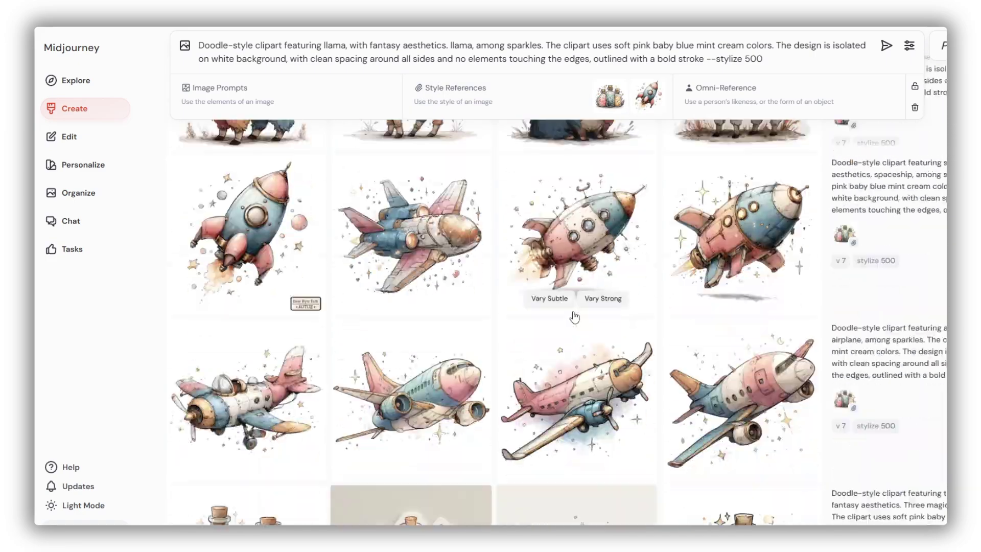
# Step: Add the third airplane image as another style reference and submit the llama prompt
pyautogui.moveTo(577, 398); pyautogui.dragTo(613, 95)
pyautogui.press('Return')
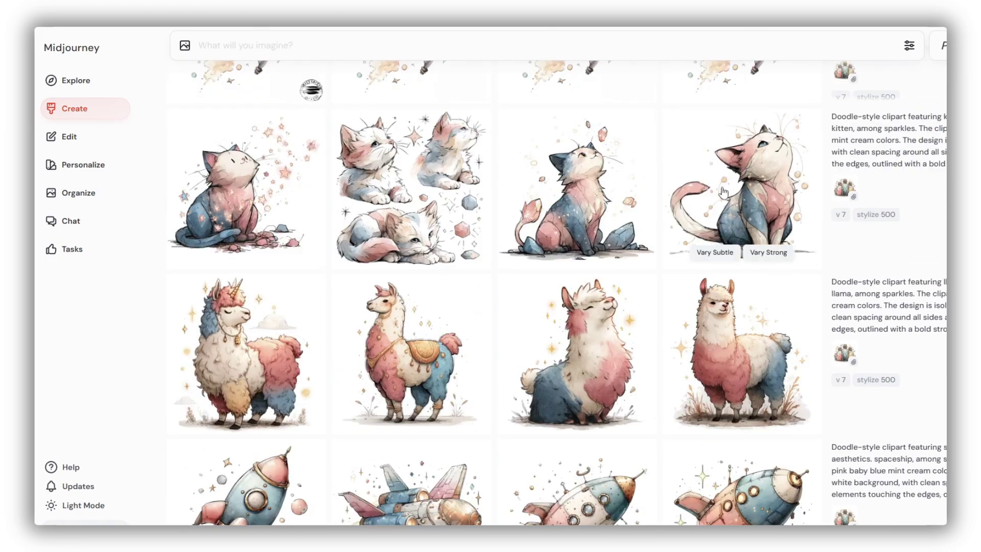
# Step: Reuse the prompt with all three style references, replace its object with "forest mushroom", and submit it
pyautogui.click(879, 258)
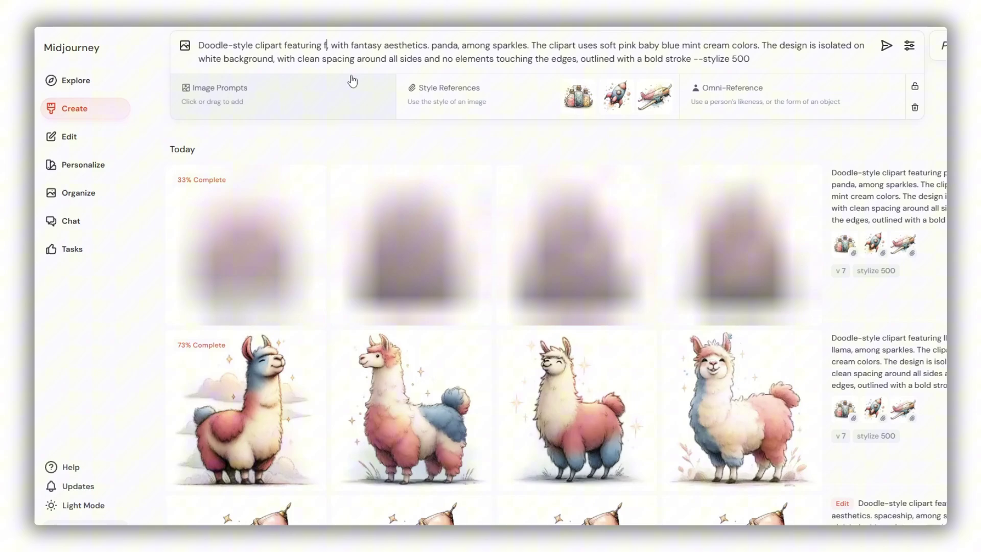
pyautogui.write('resh mushroom,')
pyautogui.press('Return')
# Step: Examine the newly generated llama and panda images in enlarged view
pyautogui.click(715, 341)
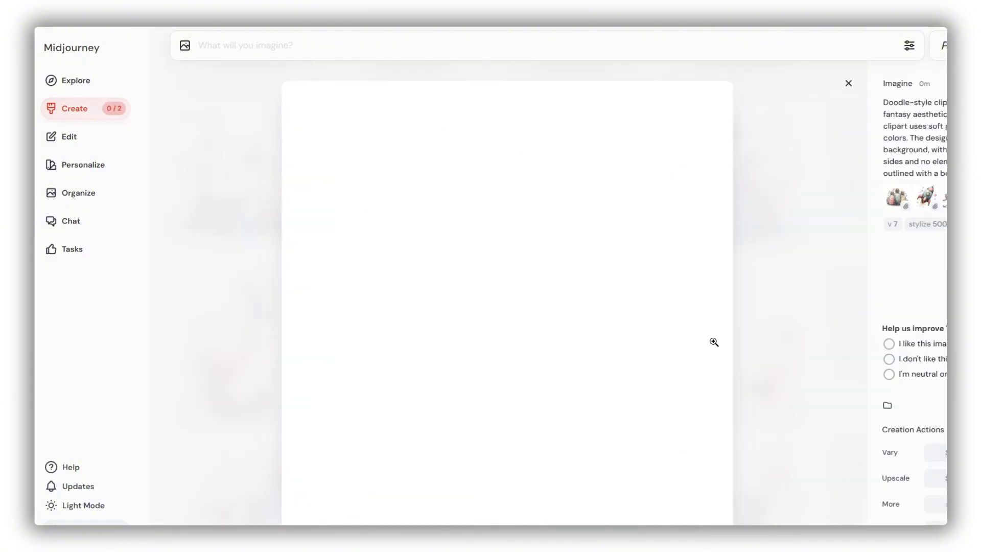
pyautogui.press('Left')
pyautogui.press('Left')
pyautogui.press('Right')
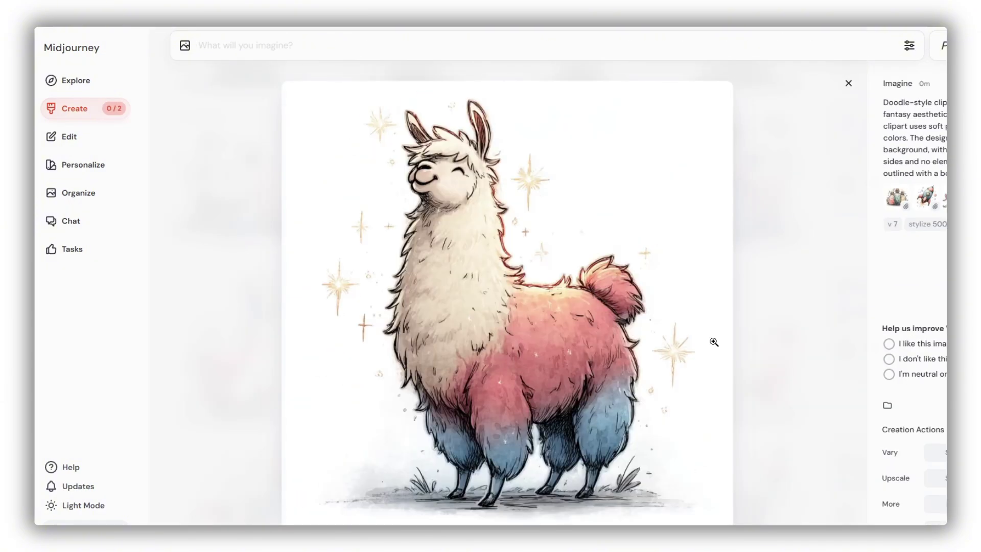
pyautogui.click(771, 361)
pyautogui.scroll(2, 771, 361)
pyautogui.click(576, 301)
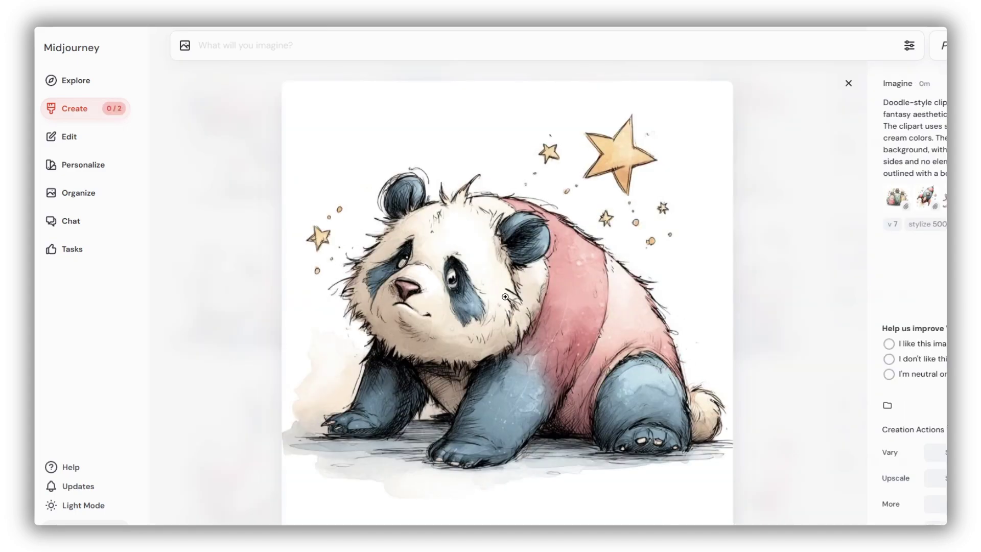
pyautogui.press('Right')
pyautogui.click(776, 232)
# Step: Reuse the panda prompt, change its first mention of the object to "cute baby-panda", and submit it
pyautogui.click(878, 368)
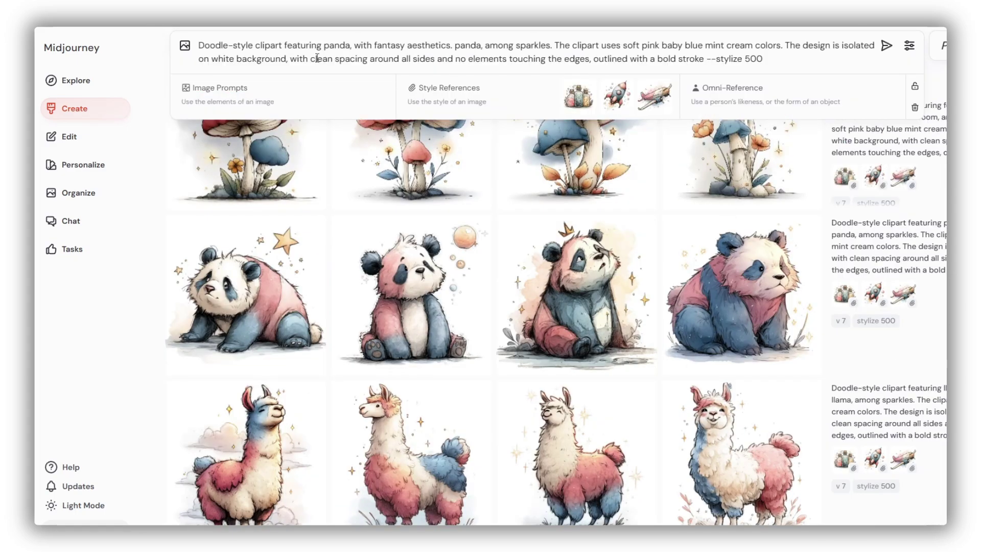
pyautogui.click(324, 46)
pyautogui.write('cute baby-')
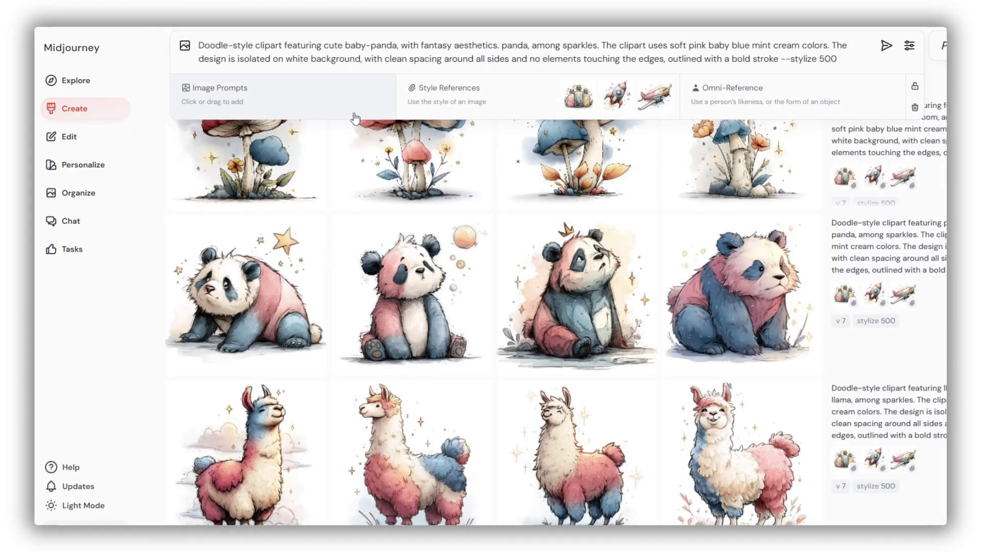
pyautogui.press('Return')
# Step: View the generated forest mushroom images enlarged
pyautogui.click(314, 328)
pyautogui.press('Right')
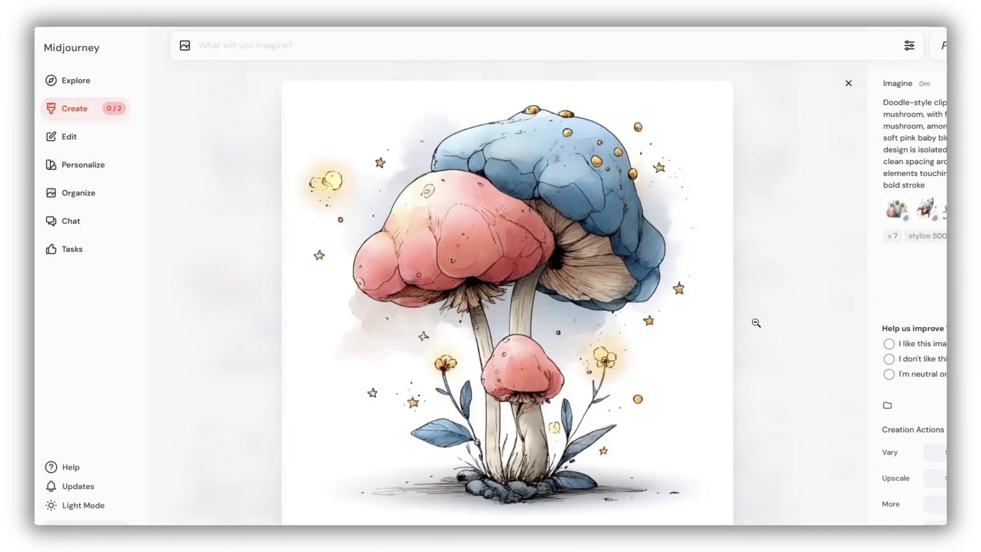
pyautogui.click(756, 323)
# Step: Reuse the forest mushroom prompt without the --stylize 500 parameter and submit it
pyautogui.click(884, 374)
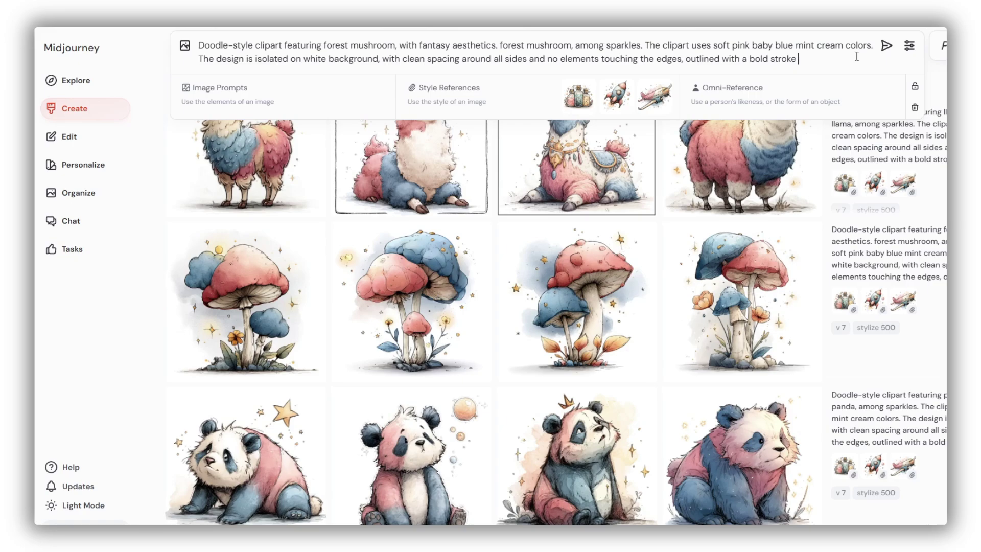
pyautogui.press('Return')
pyautogui.scroll(6, 746, 183)
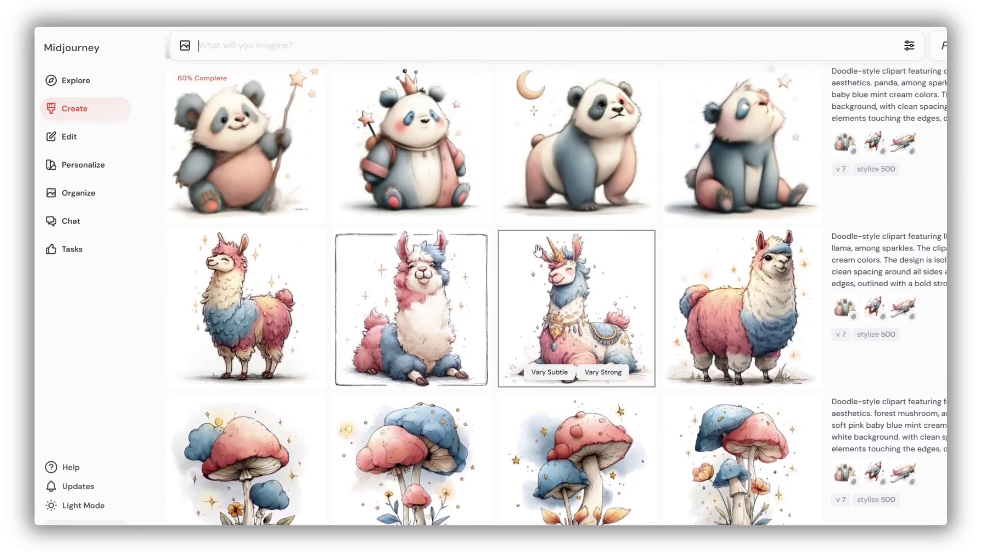
# Step: Enlarge the second llama image with the frame, and in the prompt builder spreadsheet set the parameters to exclude to "–no frame"
pyautogui.click(404, 276)
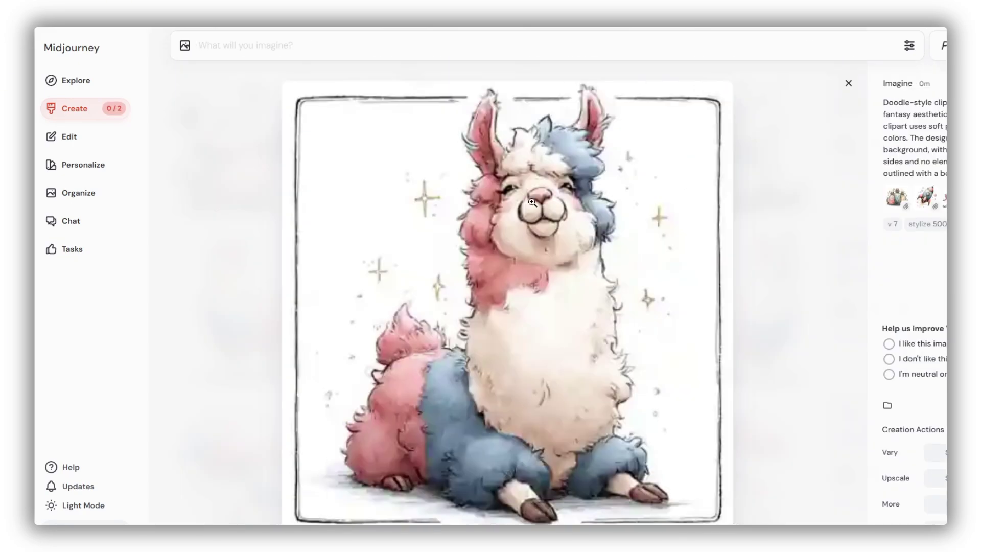
pyautogui.click(466, 27)
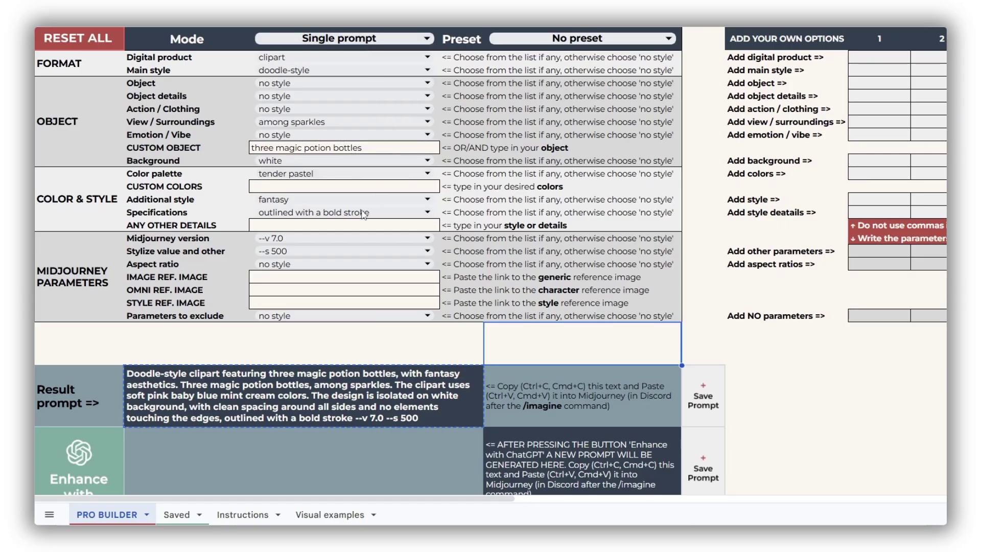
pyautogui.doubleClick(289, 312)
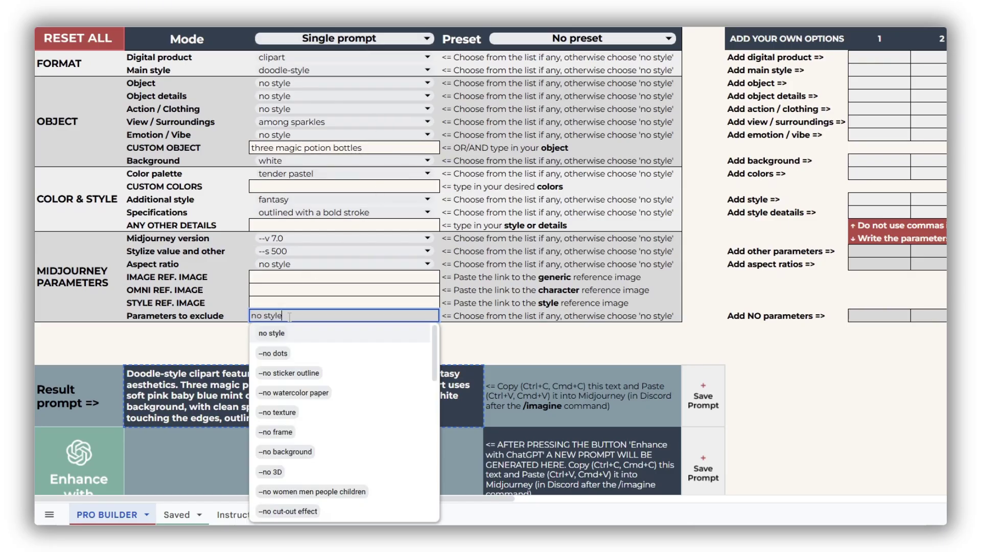
pyautogui.click(324, 432)
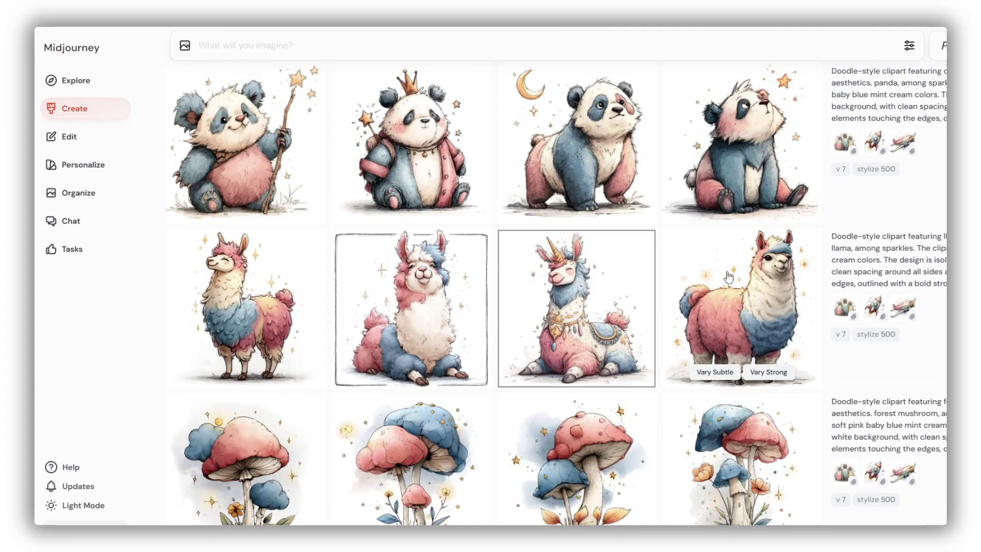
# Step: In Midjourney, examine the new baby panda and forest mushroom images one by one in enlarged view
pyautogui.scroll(5, 511, 291)
pyautogui.click(732, 321)
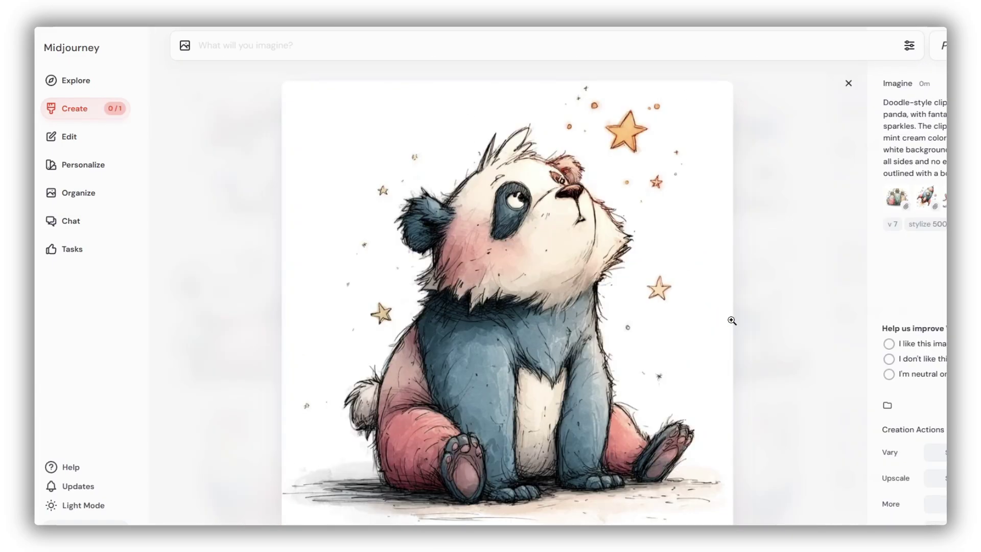
pyautogui.click(843, 108)
pyautogui.scroll(1, 511, 291)
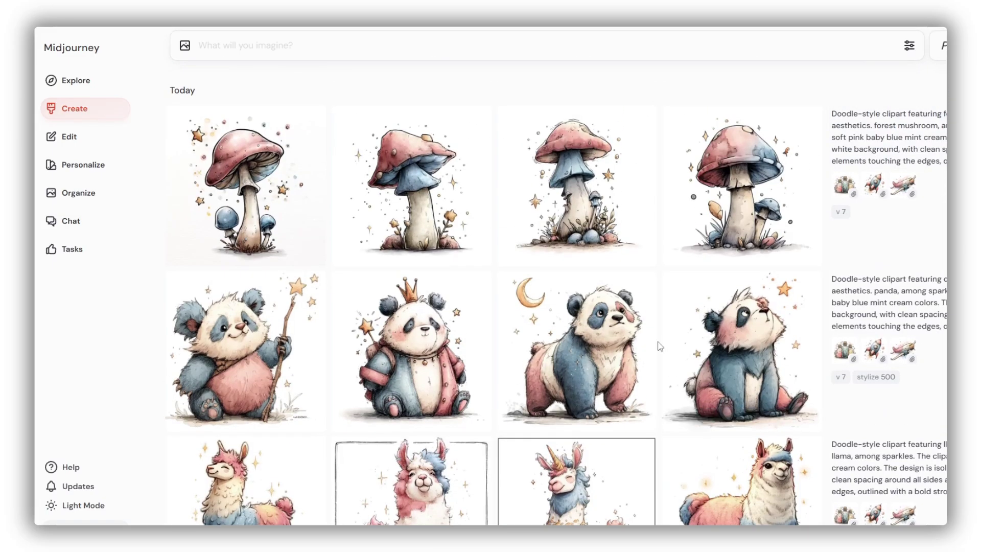
pyautogui.click(252, 197)
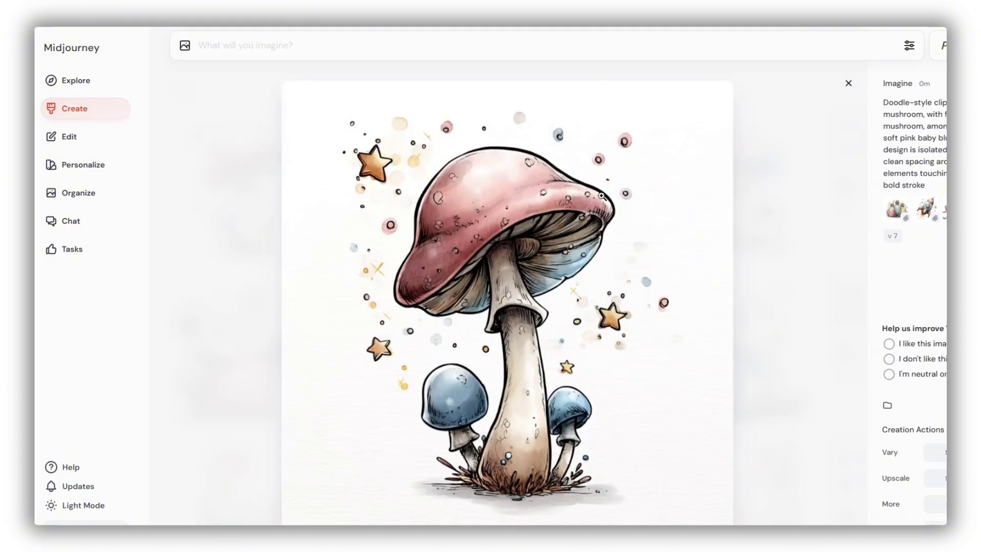
pyautogui.scroll(-1, 755, 307)
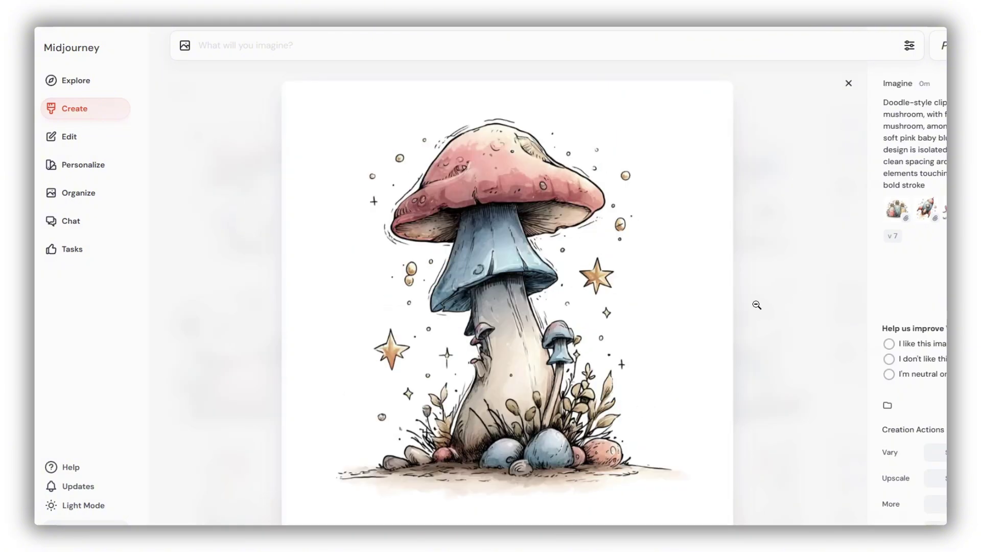
pyautogui.scroll(-2, 796, 302)
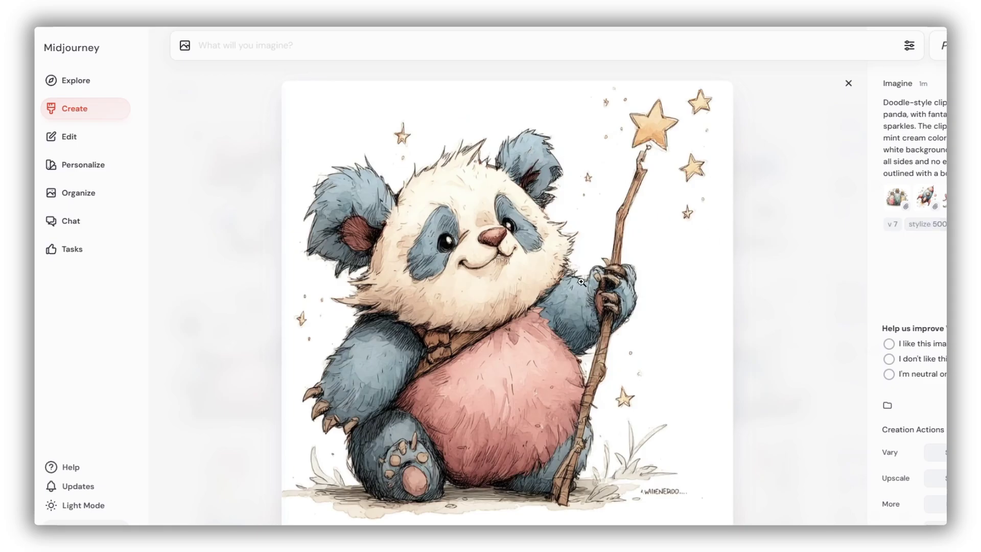
pyautogui.scroll(-1, 782, 281)
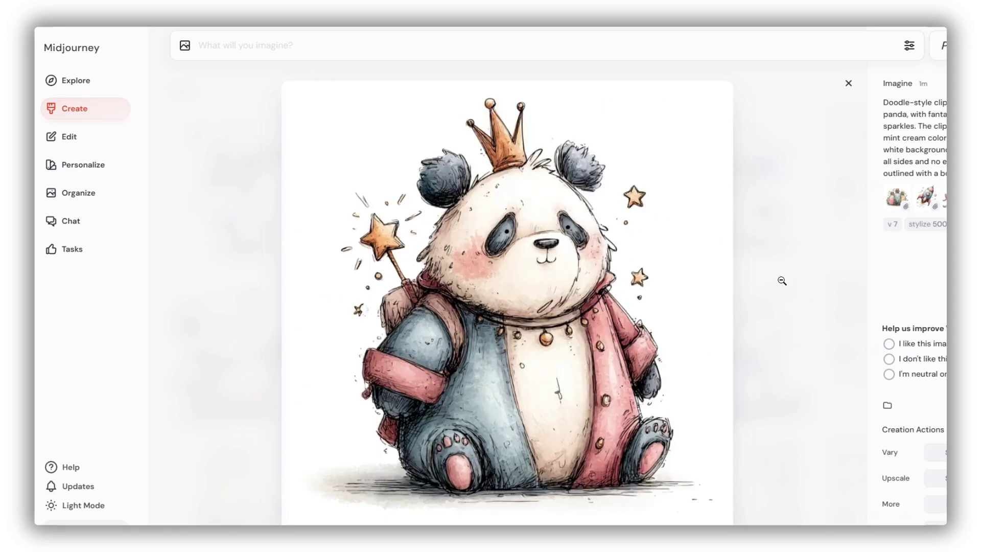
pyautogui.scroll(-1, 782, 281)
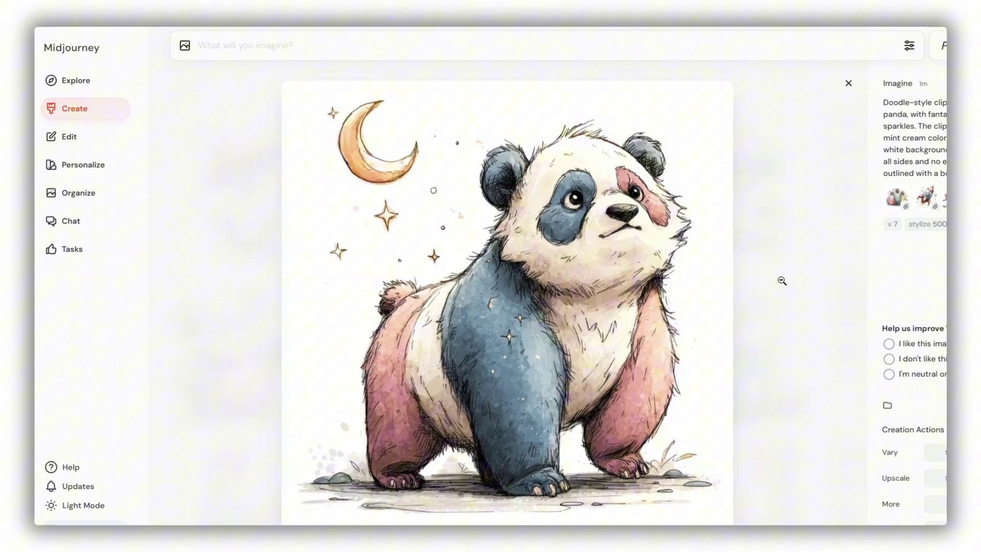
pyautogui.click(848, 83)
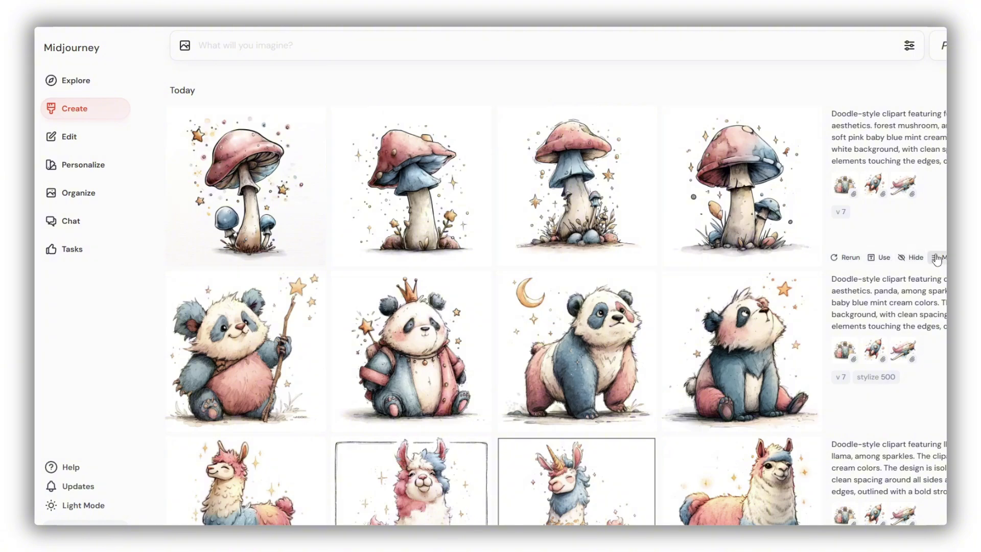
# Step: Save the first mushroom, fourth baby panda, fourth kitten, rocket spaceship and fourth airplane images from the generated results
pyautogui.rightClick(270, 217)
pyautogui.rightClick(735, 349)
pyautogui.scroll(-4, 648, 393)
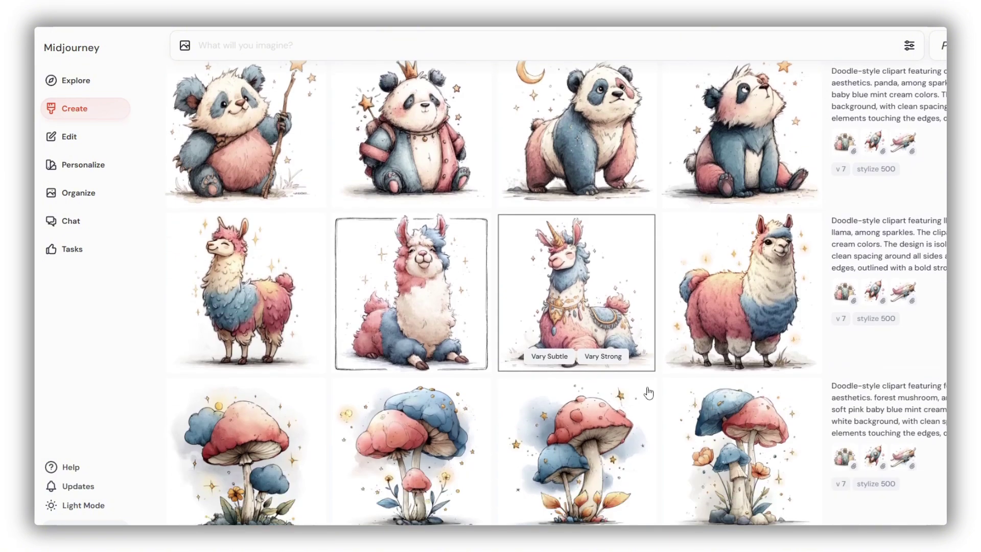
pyautogui.scroll(-16, 648, 392)
pyautogui.rightClick(450, 340)
pyautogui.scroll(-4, 613, 358)
pyautogui.rightClick(745, 296)
pyautogui.moveTo(780, 372)
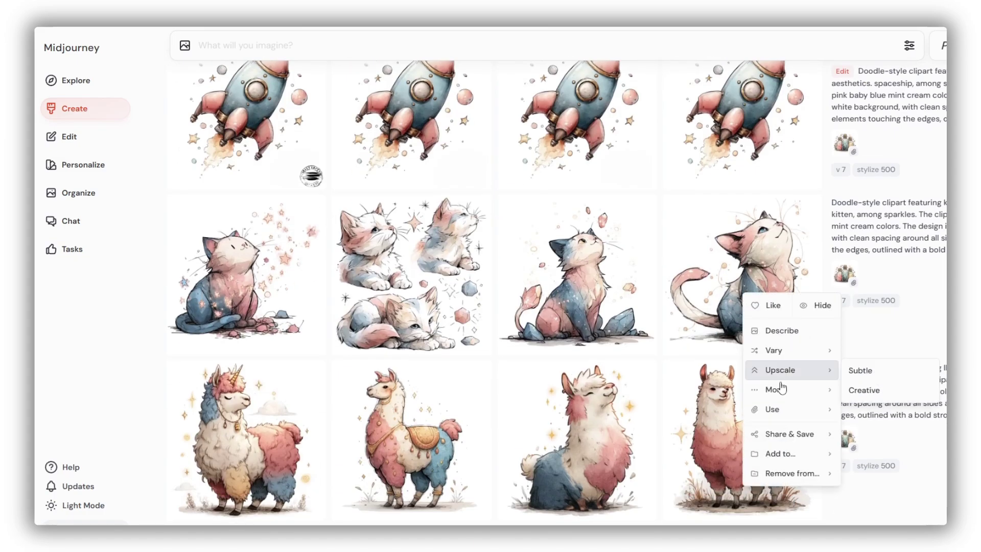
pyautogui.scroll(-9, 756, 394)
pyautogui.rightClick(608, 315)
pyautogui.rightClick(741, 323)
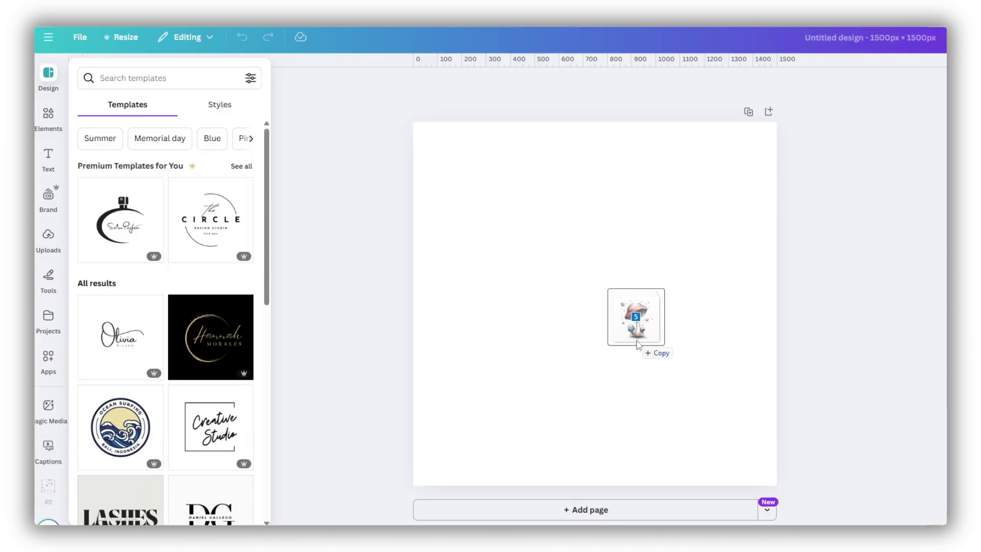
# Step: Switch to Canva and place the five saved clipart images in the blank 1500 × 1500 px design
pyautogui.moveTo(639, 324); pyautogui.dragTo(630, 348)
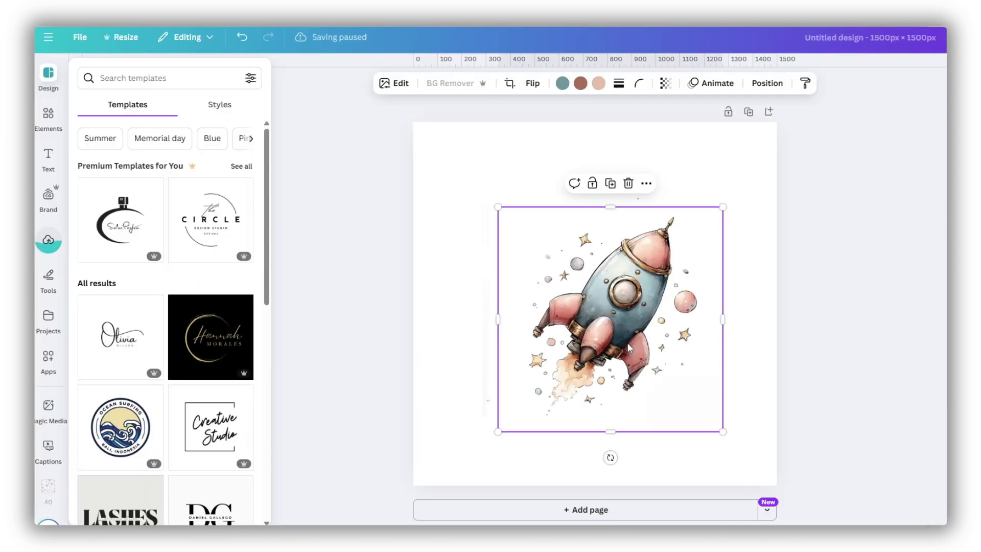
pyautogui.click(471, 362)
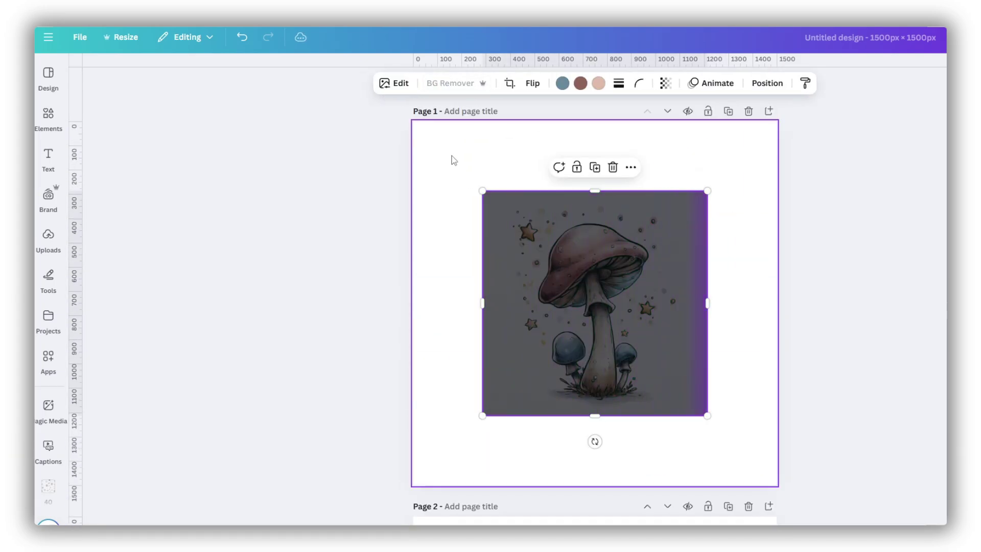
# Step: Set the background of the clipart pages to the light gray Brand Kit background colour
pyautogui.click(515, 83)
pyautogui.click(177, 237)
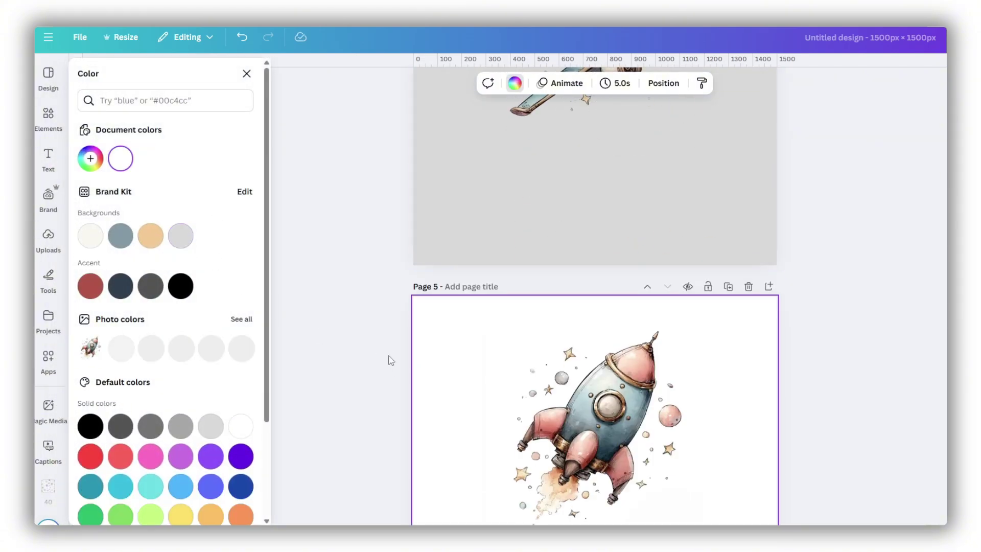
pyautogui.click(181, 235)
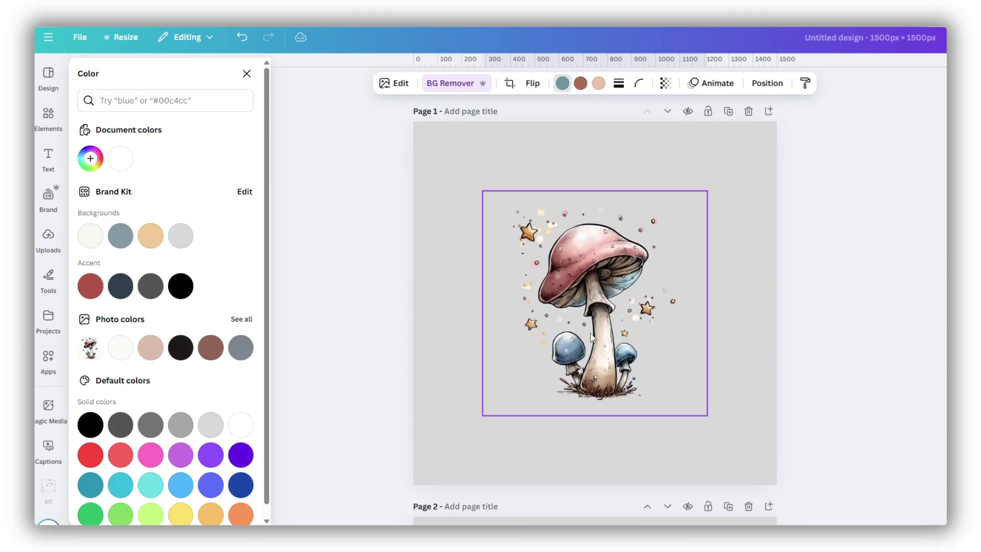
# Step: Enlarge the mushroom clipart on page 1 from both corners to fill the page
pyautogui.moveTo(482, 191); pyautogui.dragTo(414, 121)
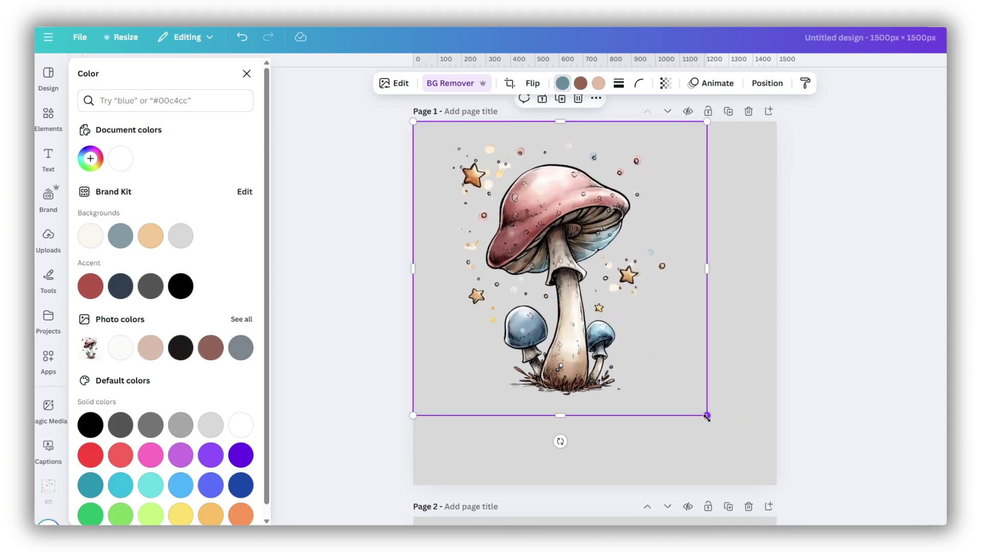
pyautogui.moveTo(706, 412); pyautogui.dragTo(777, 482)
pyautogui.click(861, 376)
# Step: Enlarge the panda, kitten, airplane and rocket clipart on pages 2 to 5 to fill their pages
pyautogui.click(606, 312)
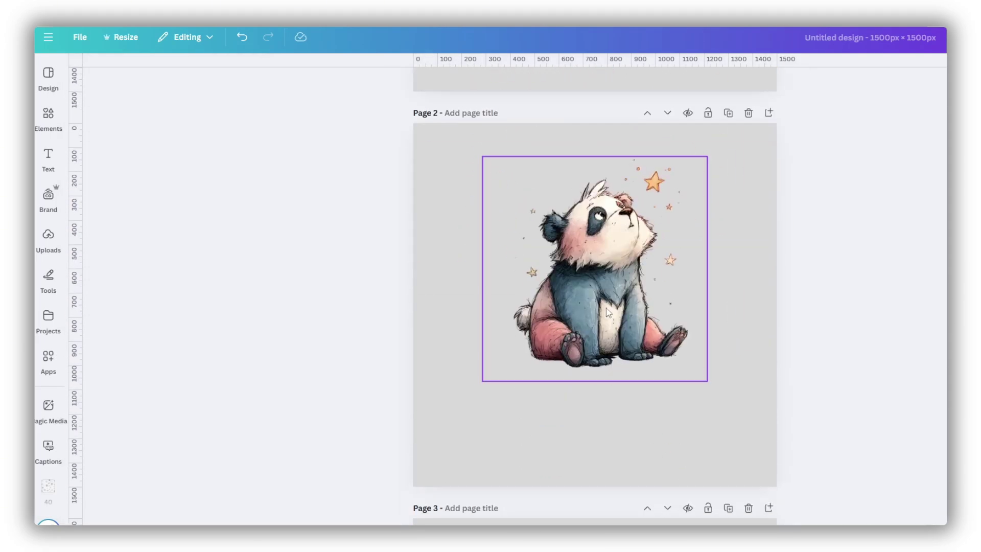
pyautogui.moveTo(707, 382); pyautogui.dragTo(777, 485)
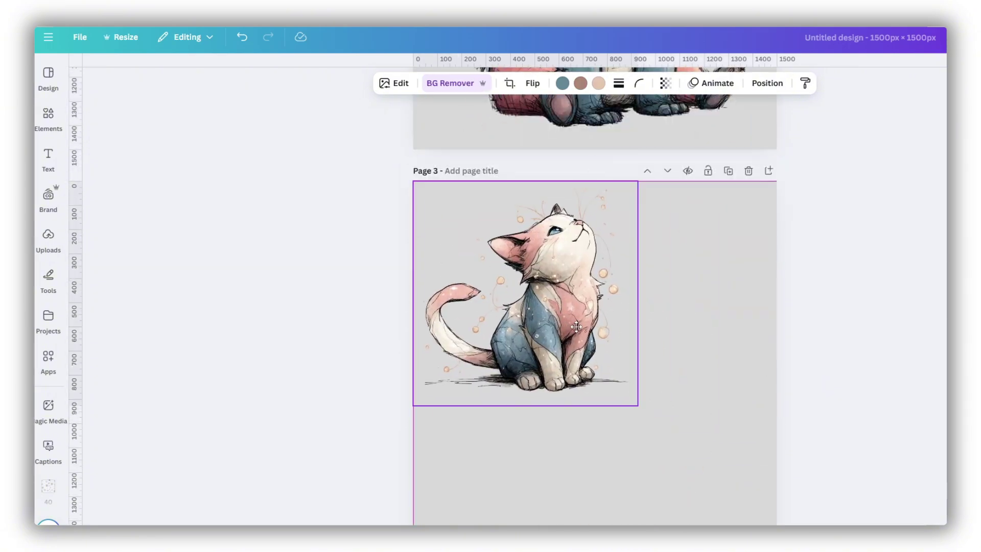
pyautogui.moveTo(638, 406); pyautogui.dragTo(777, 376)
pyautogui.scroll(-2, 782, 366)
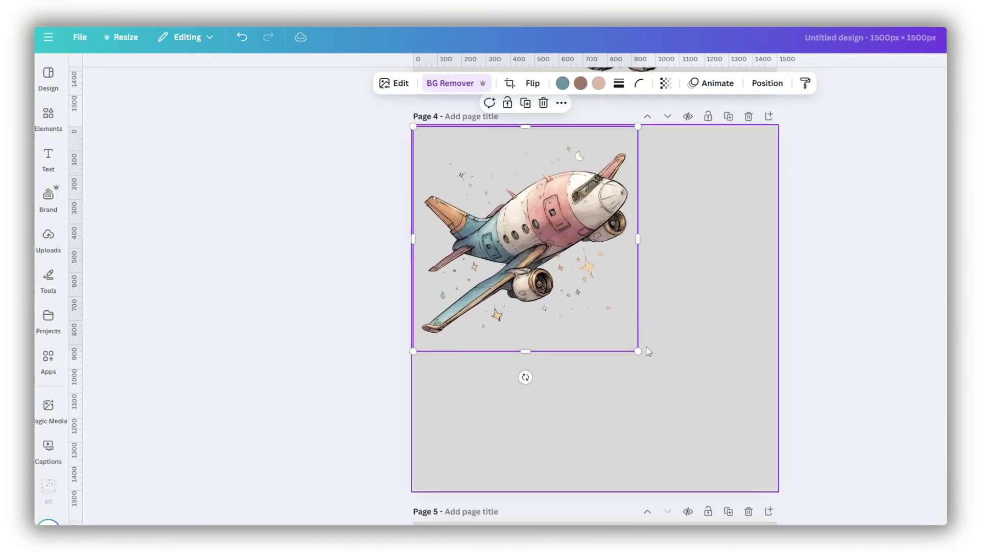
pyautogui.moveTo(640, 346); pyautogui.dragTo(777, 486)
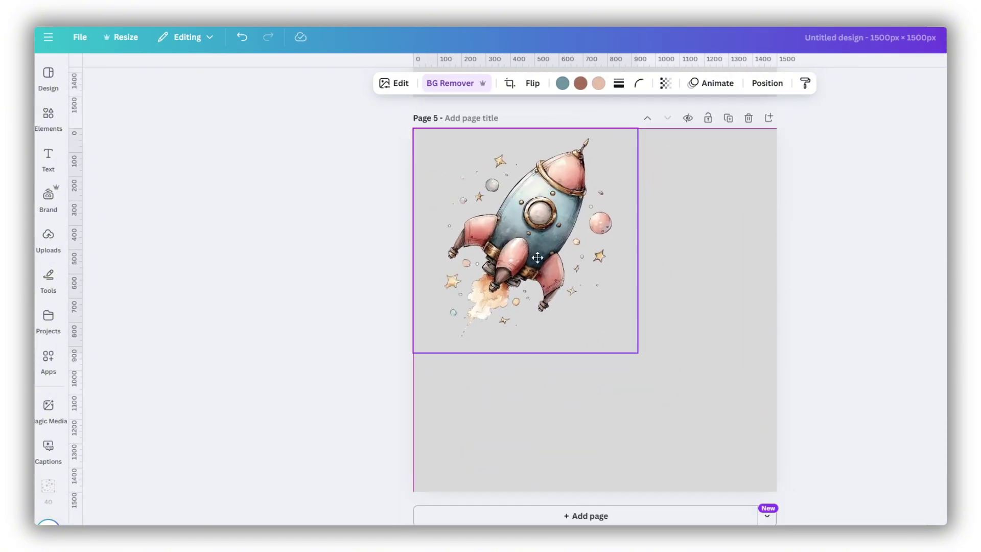
pyautogui.moveTo(637, 352); pyautogui.dragTo(778, 492)
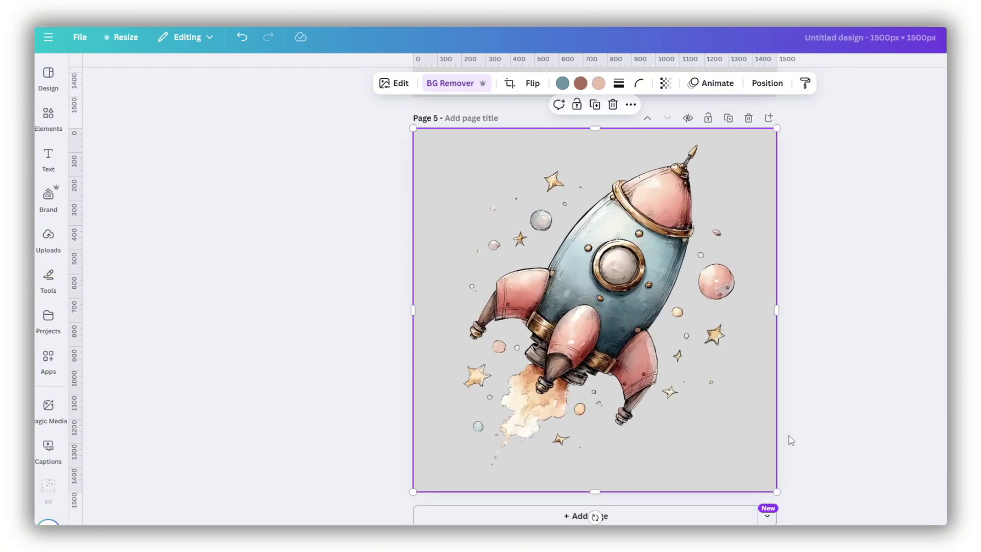
# Step: Add a white (#FFFFFF) Outline shadow to the rocket clipart on page 5 and increase its size to nearly the maximum
pyautogui.click(789, 438)
pyautogui.click(588, 317)
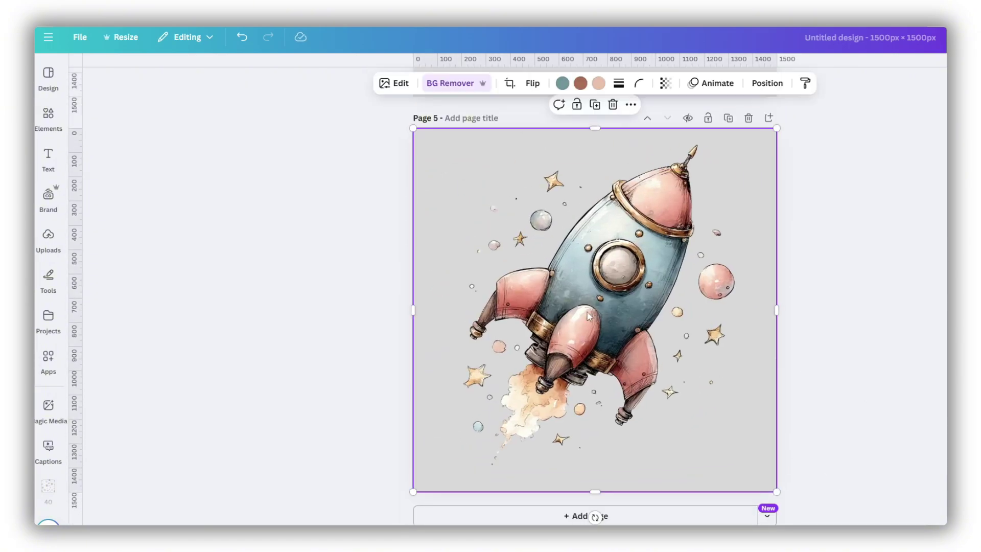
pyautogui.click(394, 85)
pyautogui.click(98, 441)
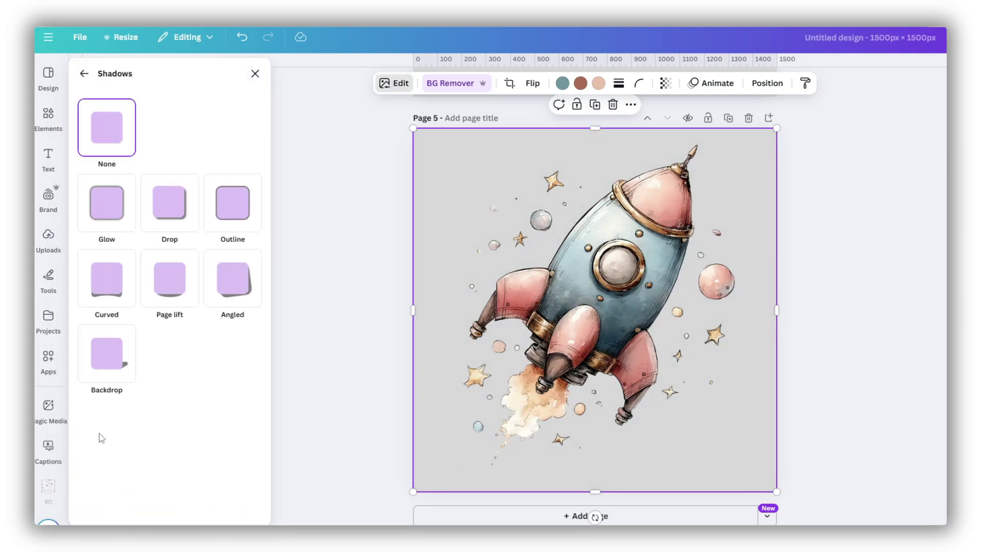
pyautogui.click(229, 210)
pyautogui.click(252, 455)
pyautogui.click(256, 337)
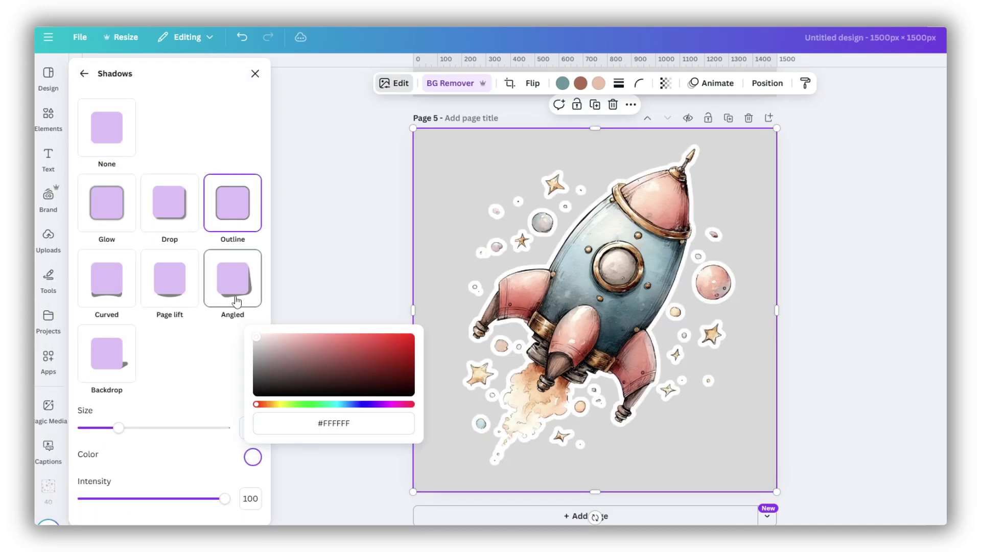
pyautogui.moveTo(121, 432); pyautogui.dragTo(223, 450)
pyautogui.click(321, 467)
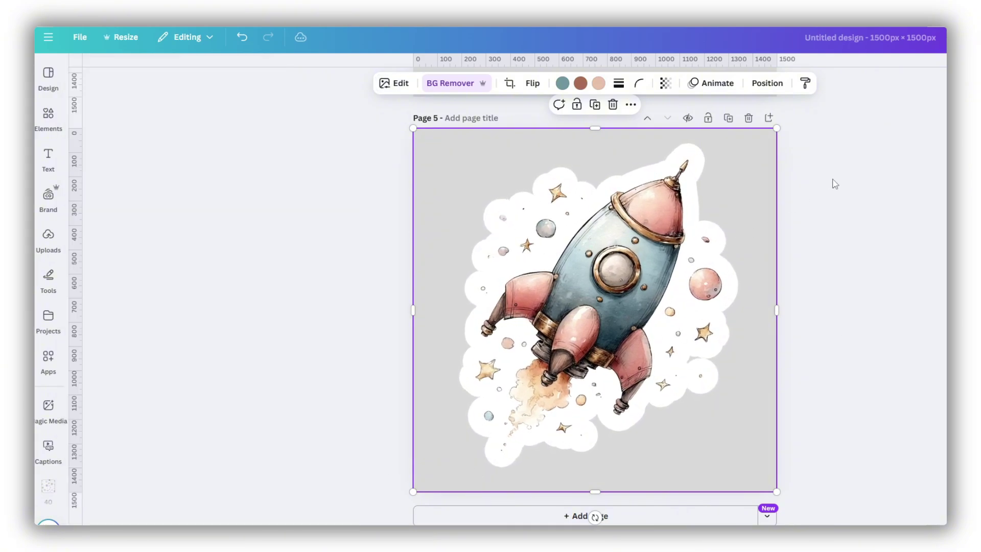
# Step: Copy the rocket's white outline style to the airplane on page 4 and the kitten on page 3
pyautogui.click(806, 83)
pyautogui.scroll(5, 756, 276)
pyautogui.click(662, 312)
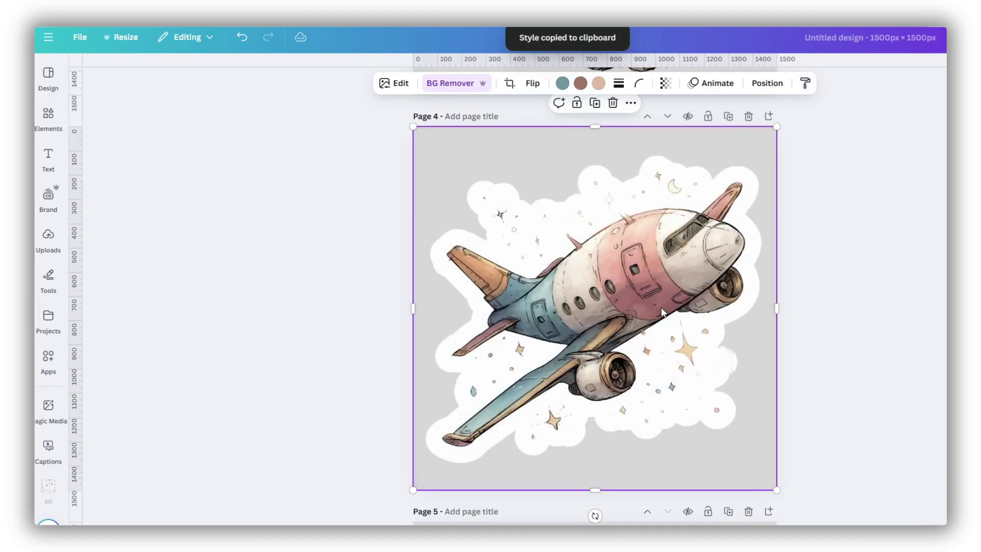
pyautogui.click(806, 82)
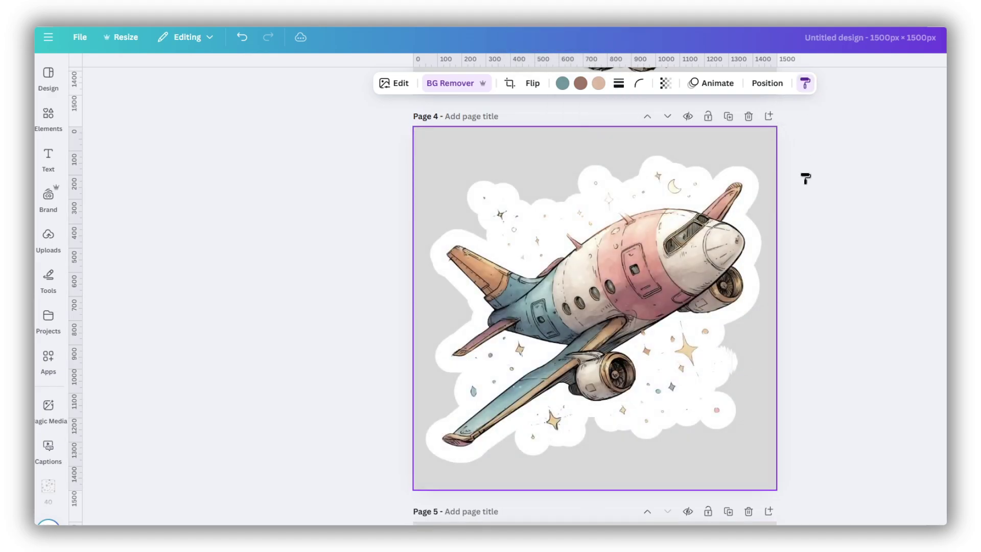
pyautogui.scroll(5, 807, 230)
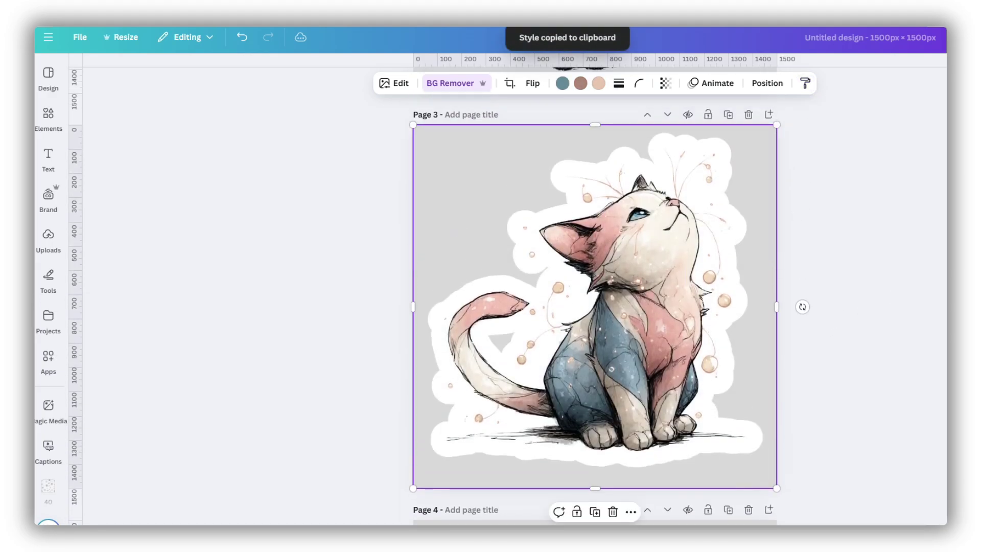
# Step: Open the design's download settings and keep PNG as the file type
pyautogui.click(943, 36)
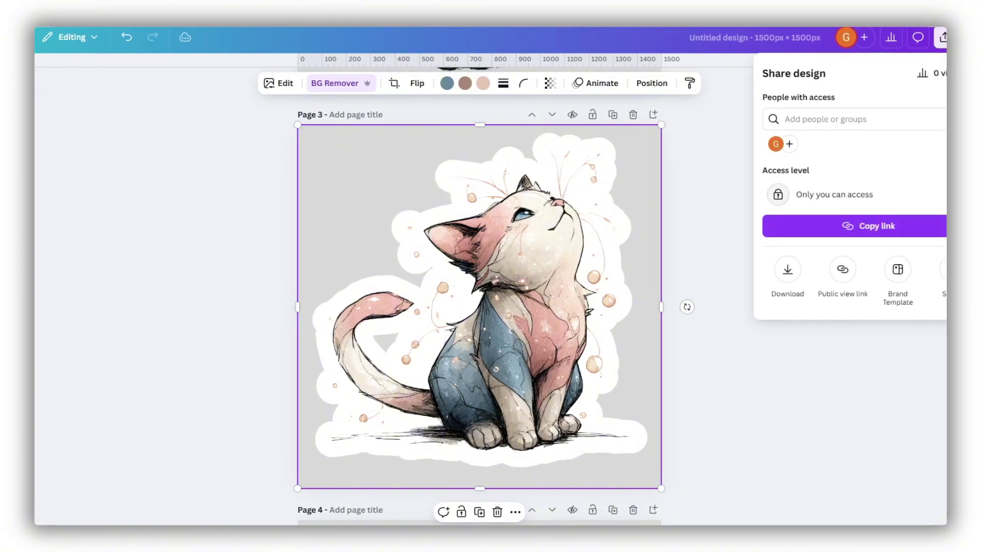
pyautogui.click(788, 270)
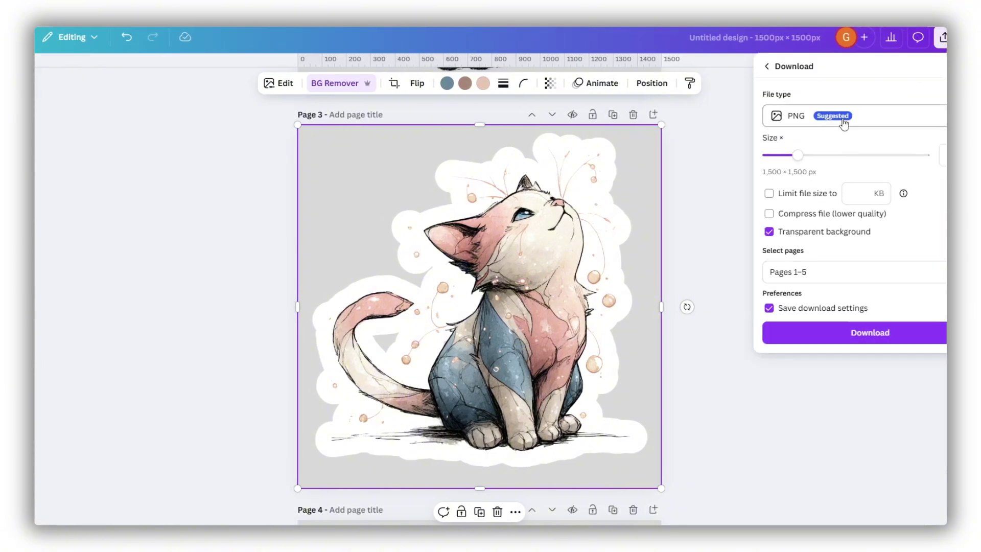
pyautogui.click(884, 118)
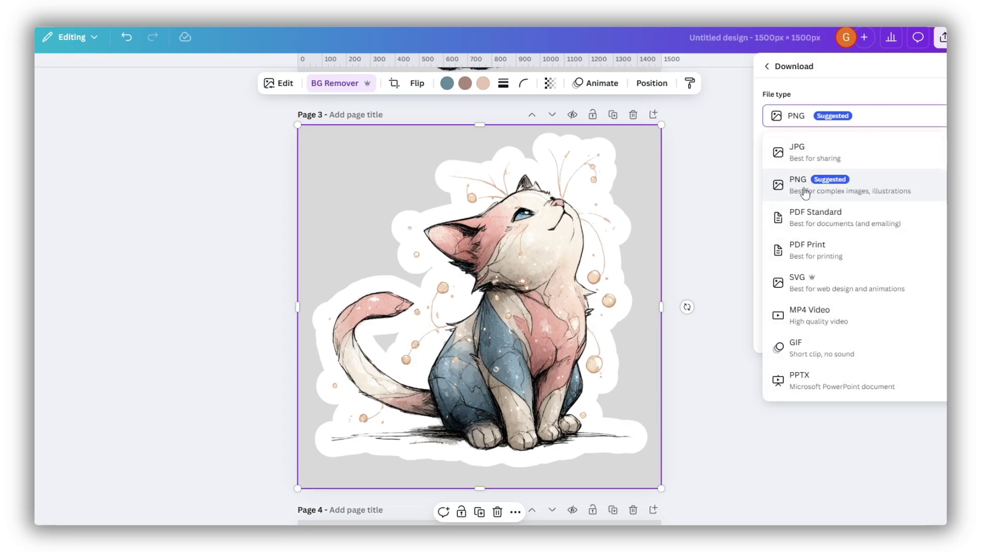
pyautogui.click(858, 121)
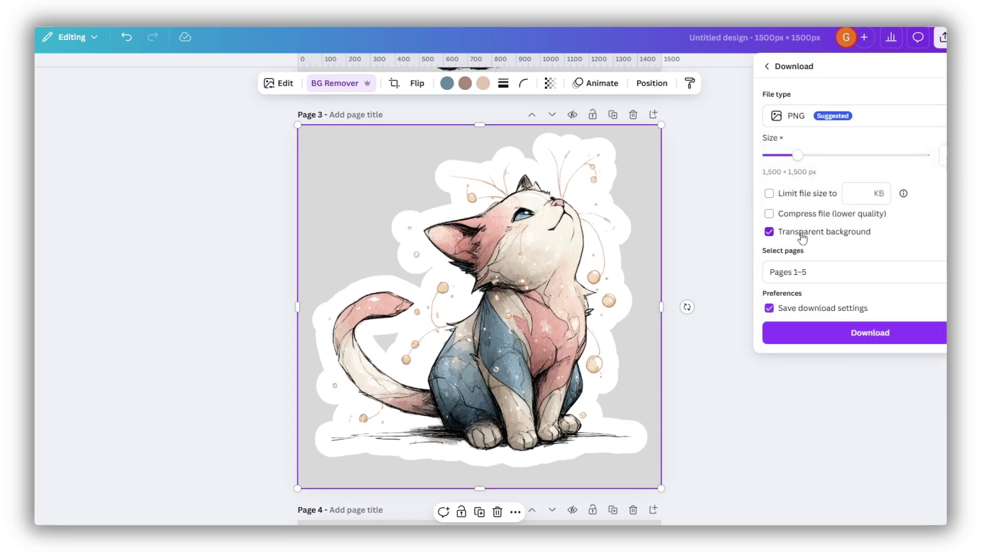